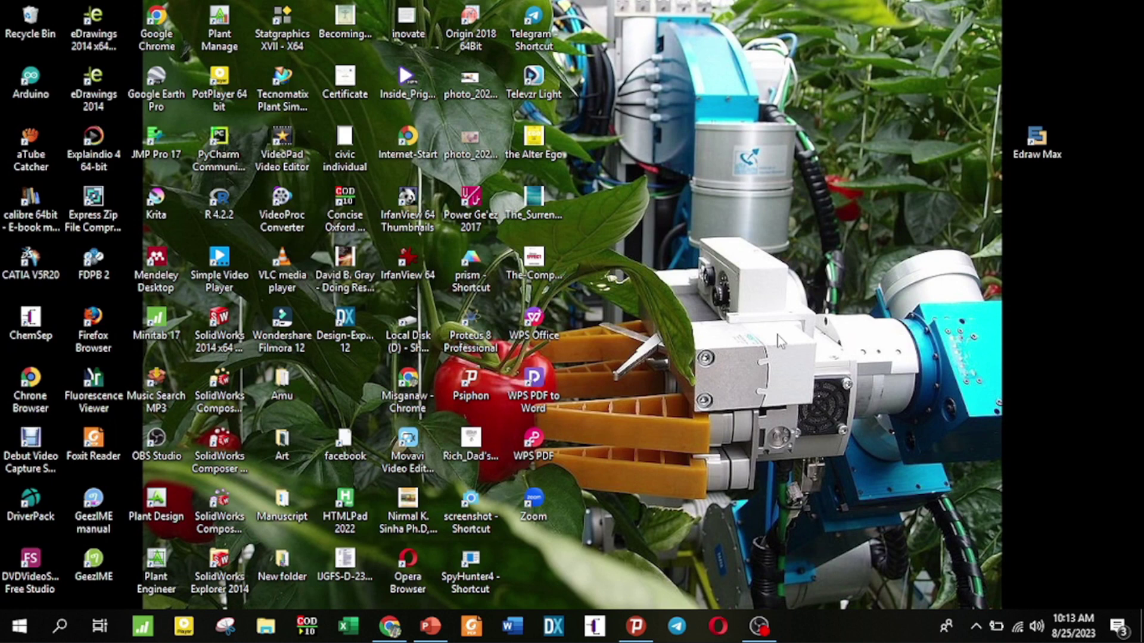
Switch to Chrome, open the Get Into PC software categories page, and view its Operating Systems and 3D CAD categories.
{"action": "key", "text": "alt+q"}
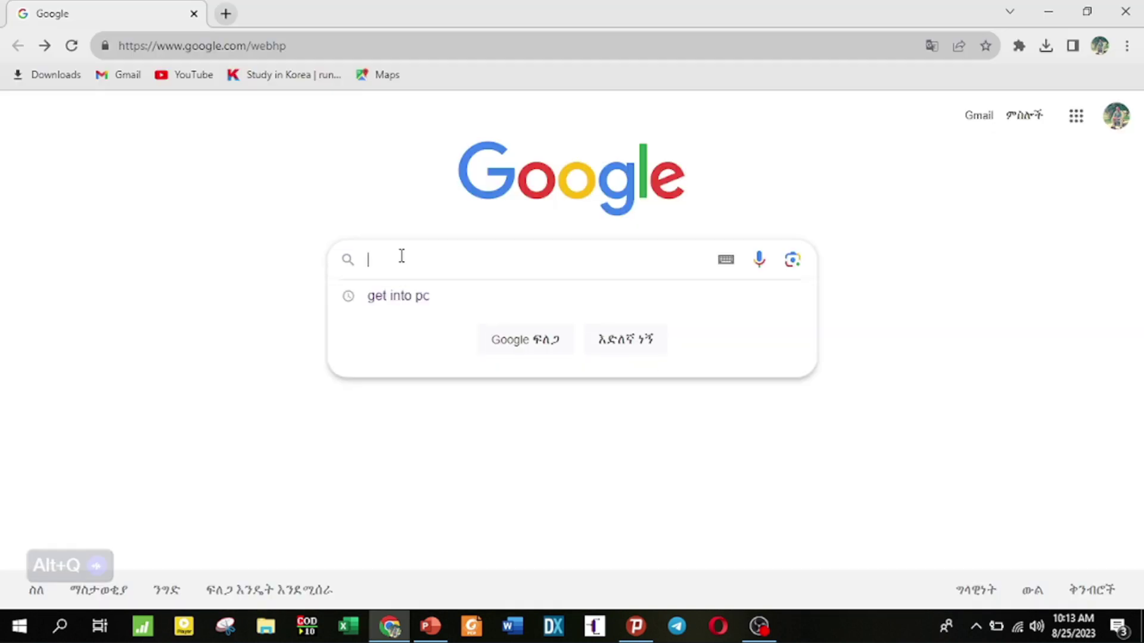
{"action": "type", "text": "E"}
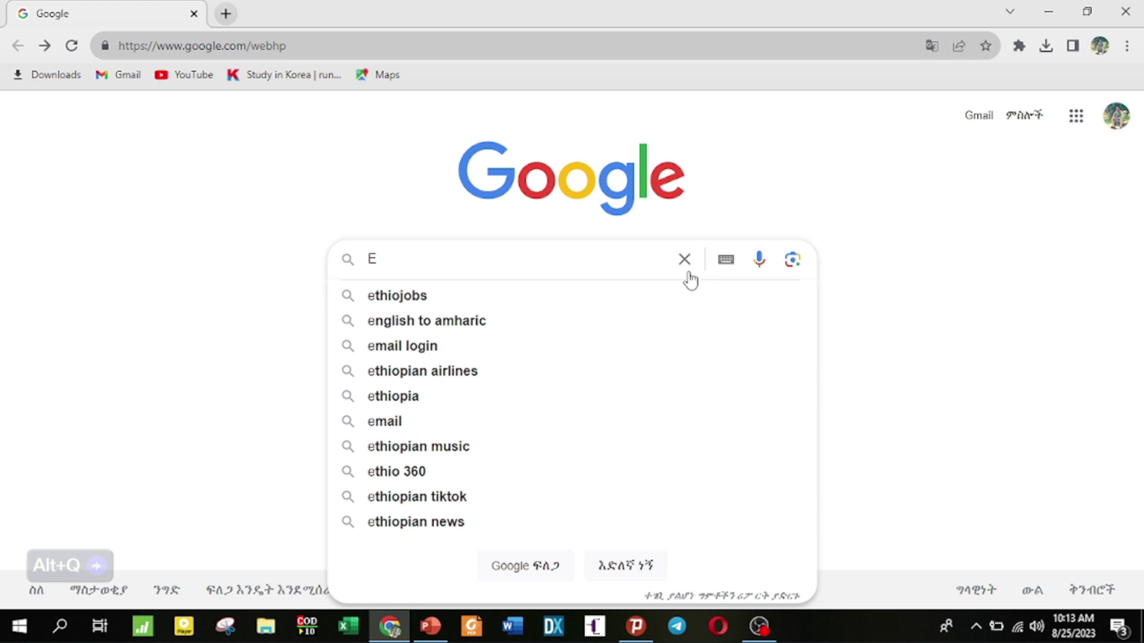
{"action": "key", "text": "Return"}
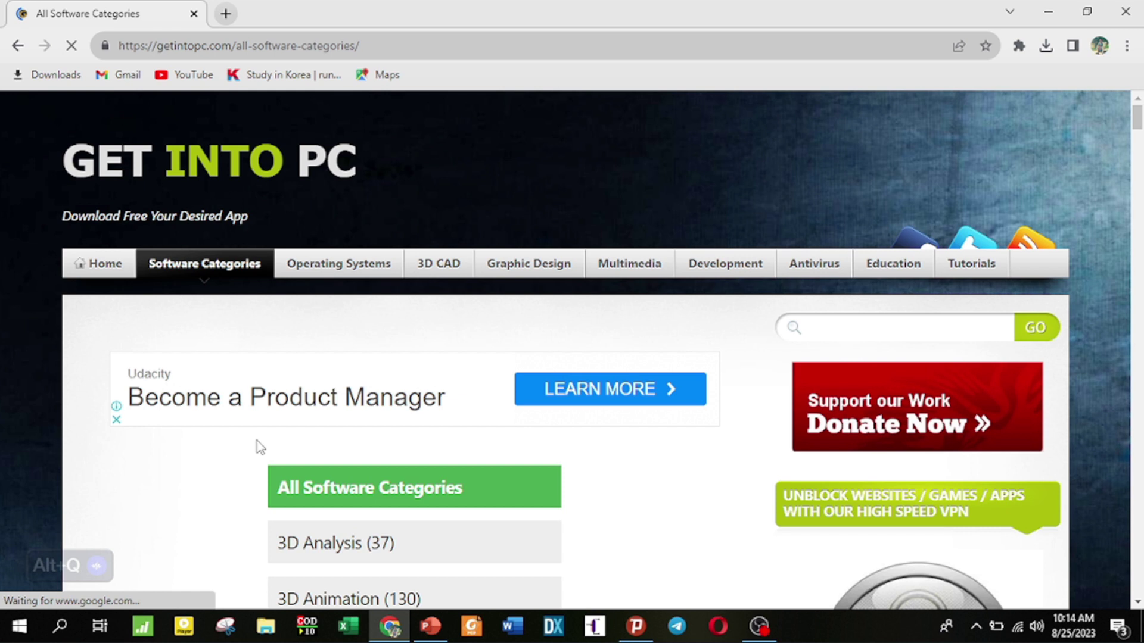
{"action": "left_click", "coordinate": [361, 275]}
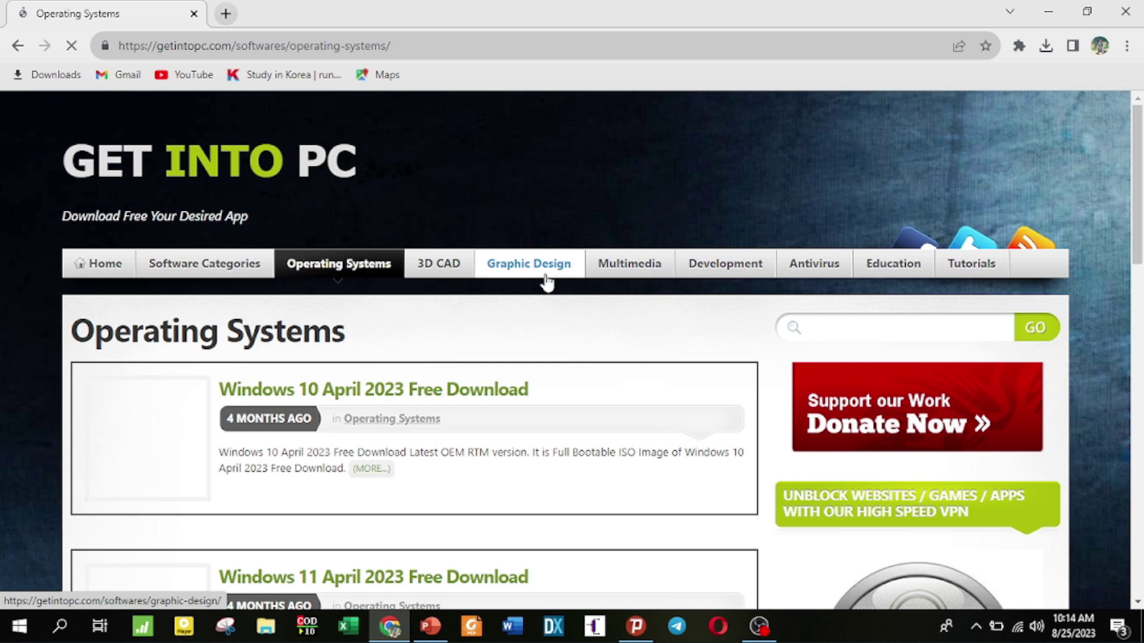
{"action": "left_click", "coordinate": [462, 273]}
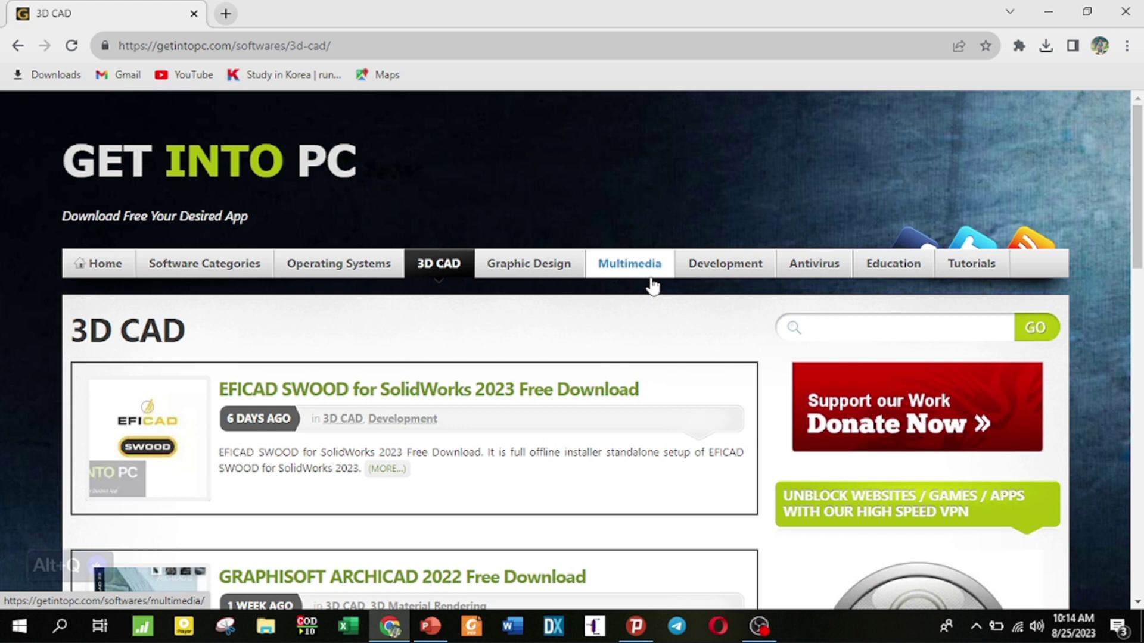
Search the Get Into PC site for "Edraw max" and look through the listed downloads.
{"action": "left_click", "coordinate": [827, 331]}
{"action": "type", "text": "Edraw max"}
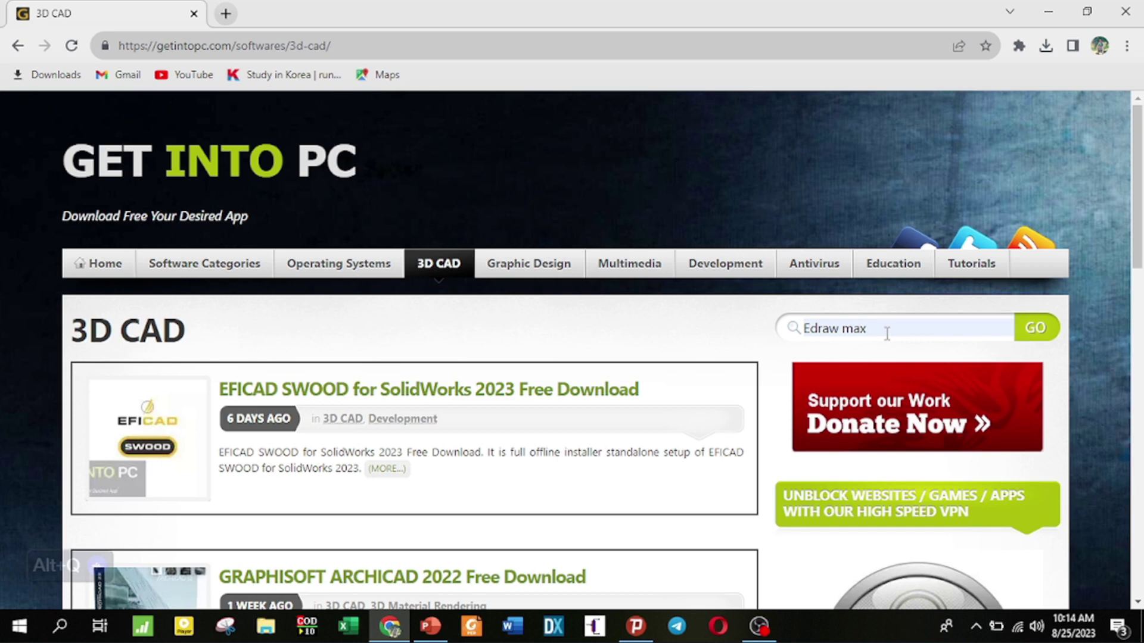
{"action": "key", "text": "Return"}
{"action": "scroll", "coordinate": [1113, 268], "scroll_direction": "down", "scroll_amount": 10}
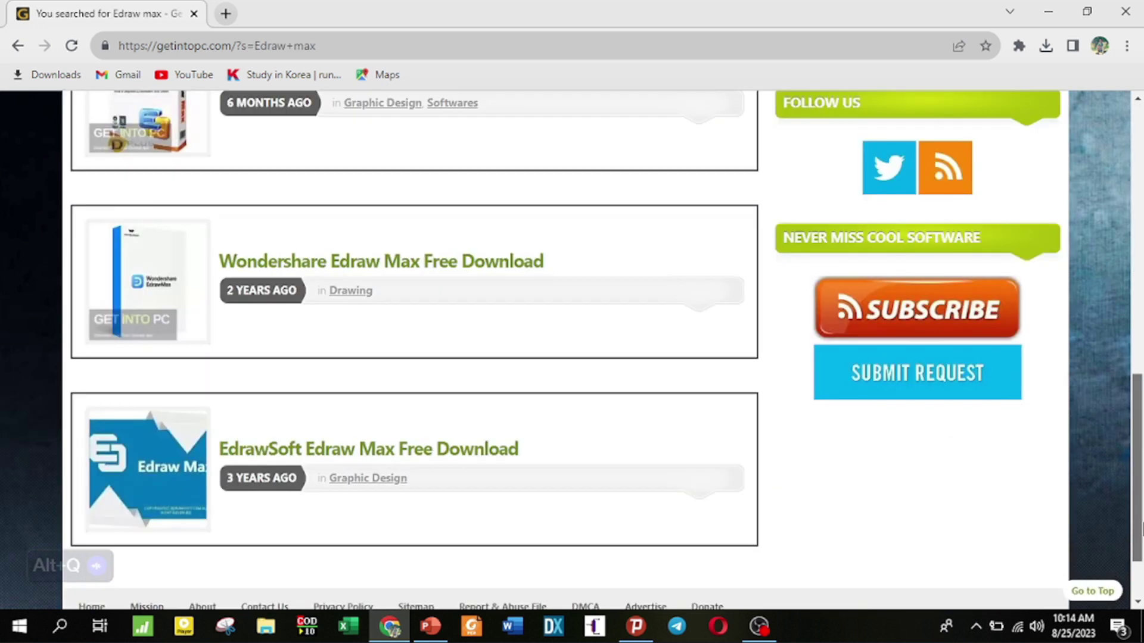
{"action": "scroll", "coordinate": [1117, 277], "scroll_direction": "up", "scroll_amount": 10}
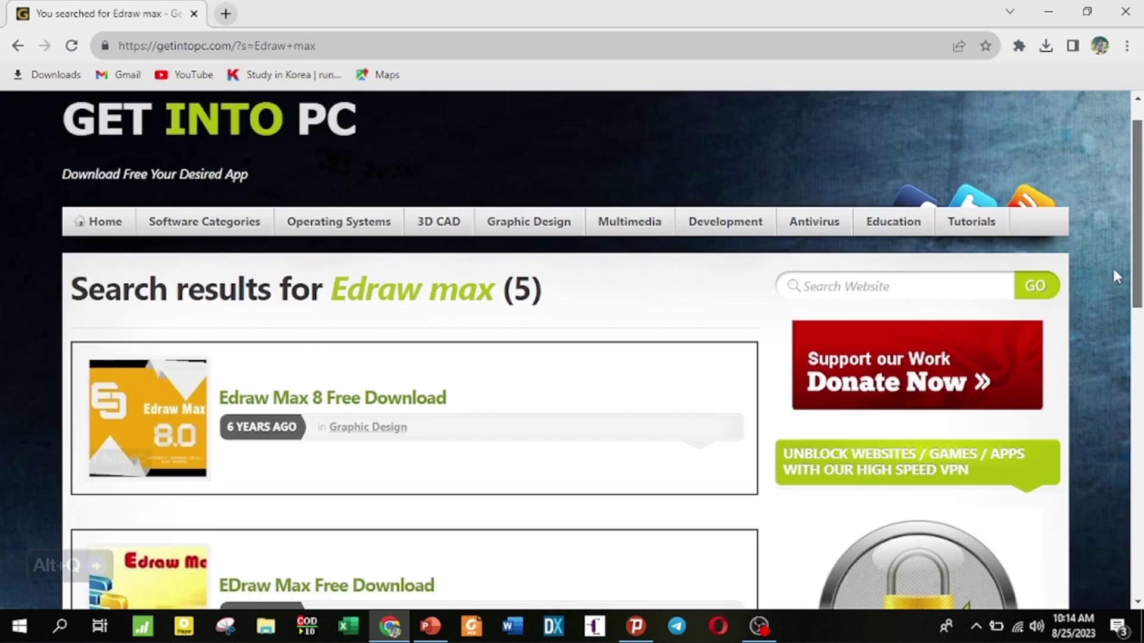
{"action": "scroll", "coordinate": [1117, 275], "scroll_direction": "down", "scroll_amount": 2}
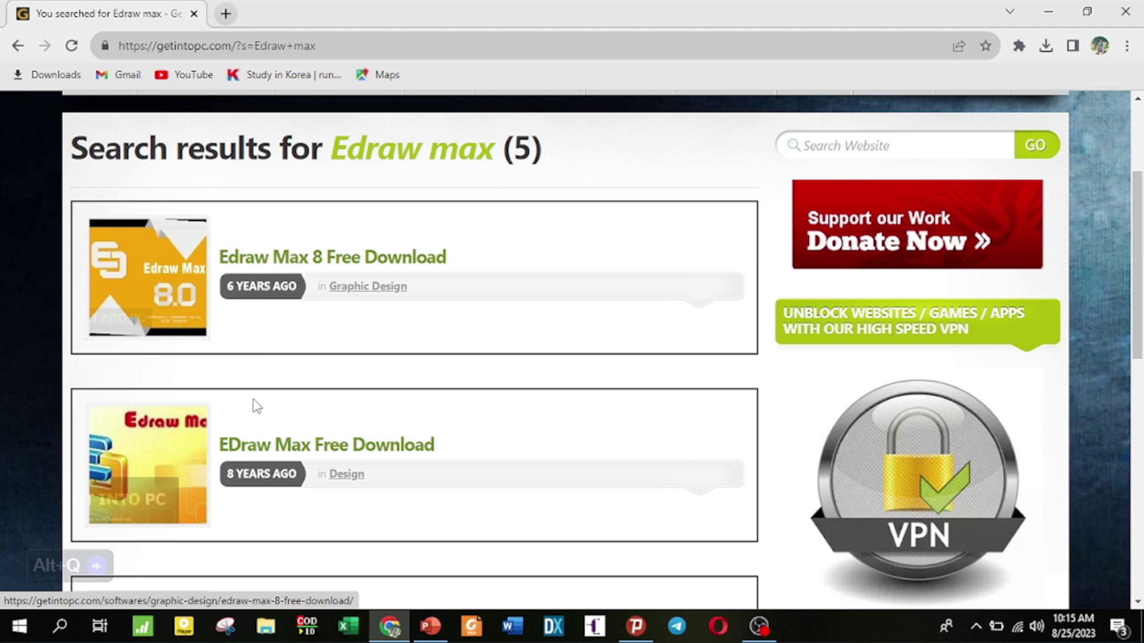
{"action": "scroll", "coordinate": [390, 436], "scroll_direction": "up", "scroll_amount": 3}
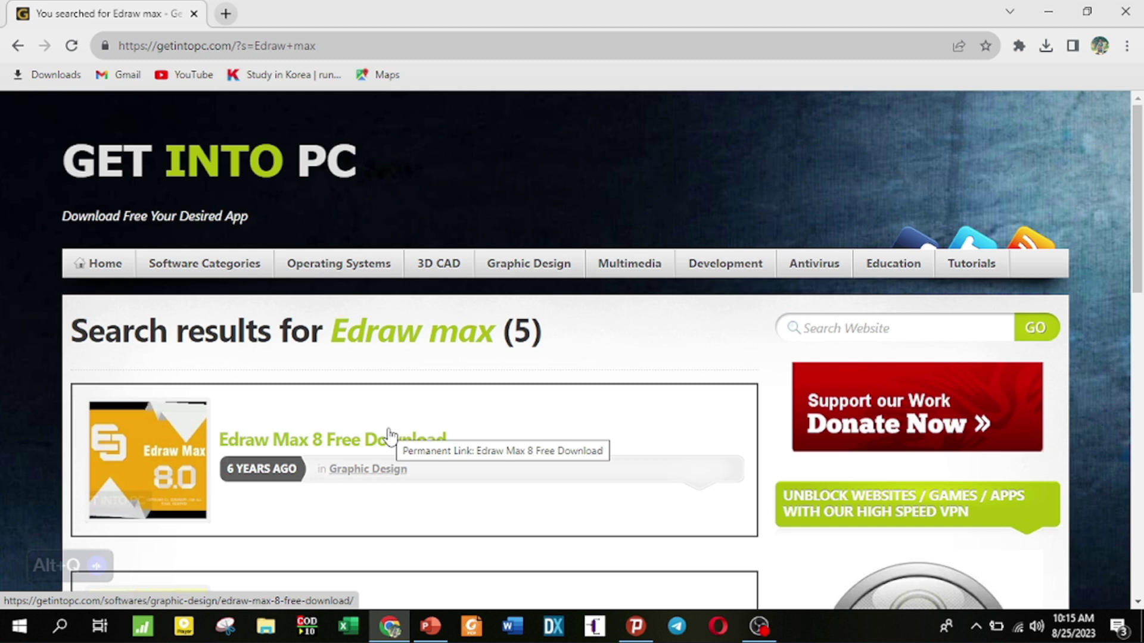
Open the Edraw Max 8 Free Download page and review its technical setup details and system requirements.
{"action": "left_click", "coordinate": [391, 438]}
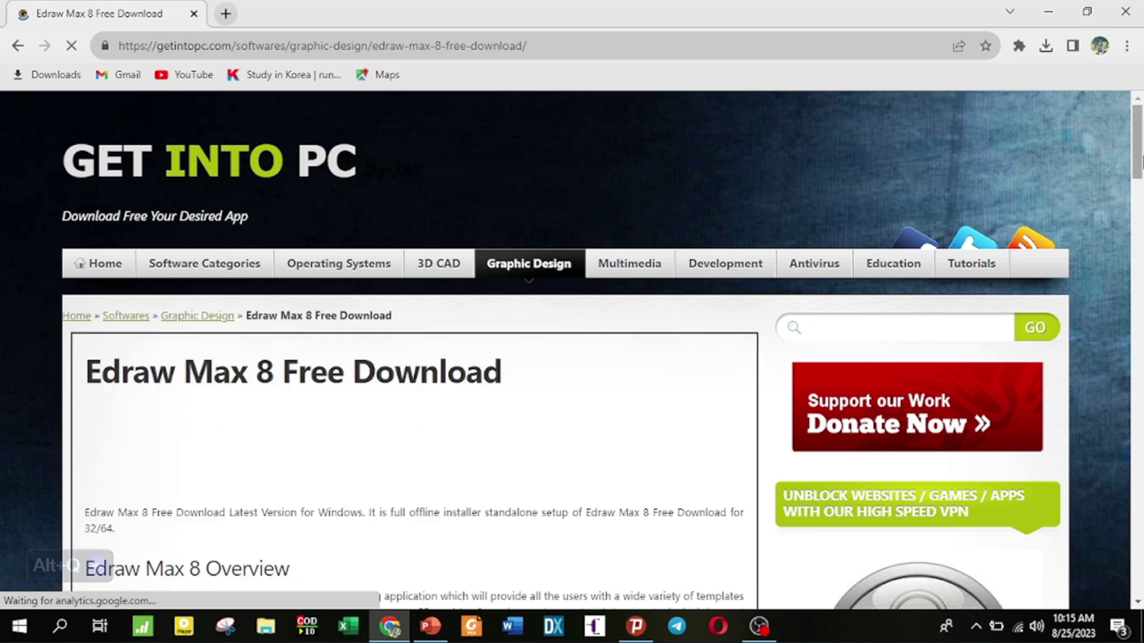
{"action": "left_click_drag", "start_coordinate": [1141, 161], "coordinate": [1142, 434]}
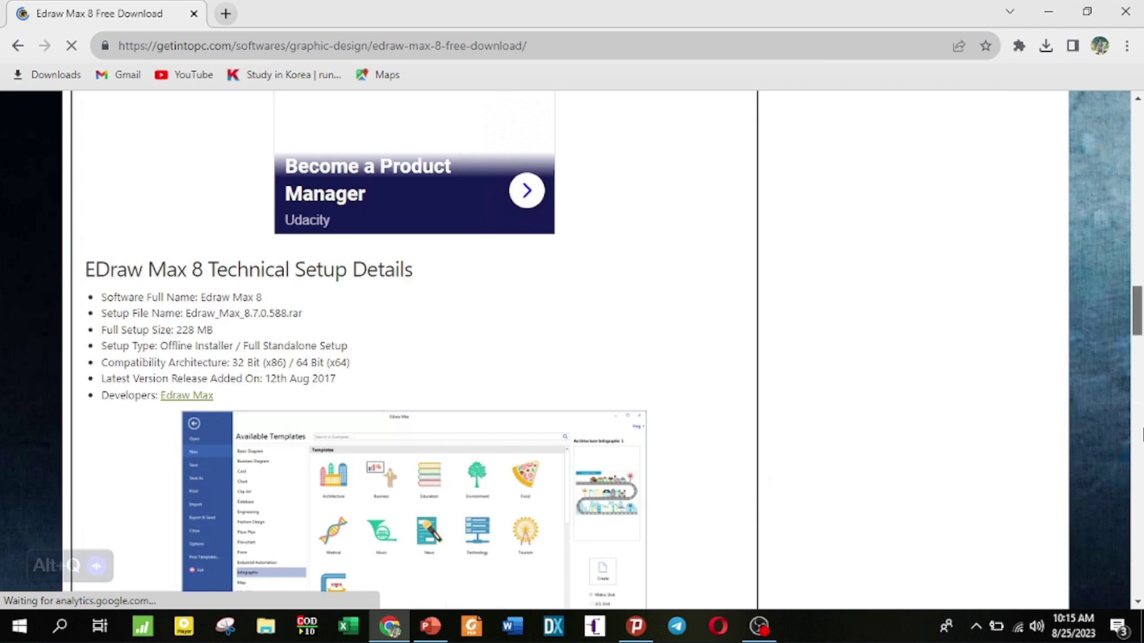
{"action": "left_click_drag", "start_coordinate": [1141, 434], "coordinate": [1142, 351]}
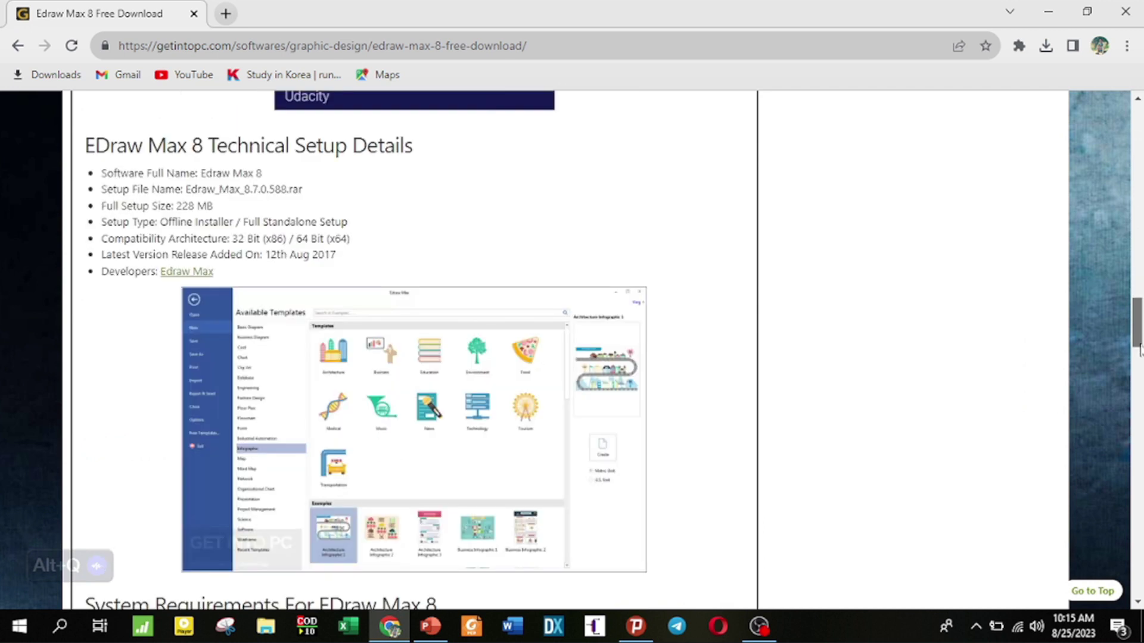
{"action": "scroll", "coordinate": [275, 171], "scroll_direction": "up", "scroll_amount": 1}
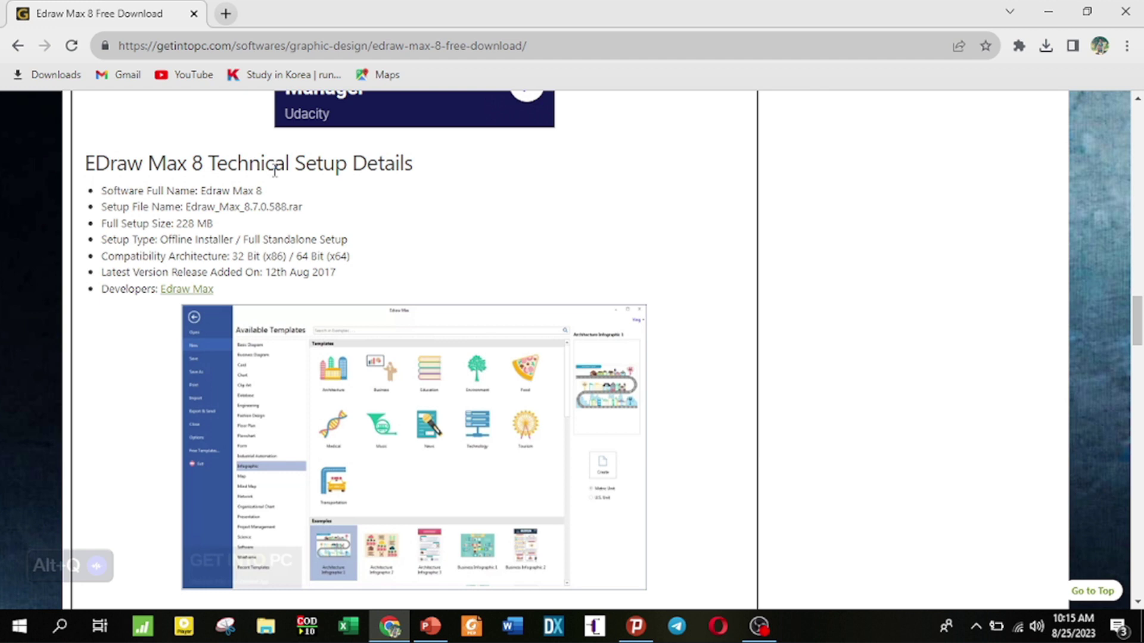
{"action": "scroll", "coordinate": [274, 172], "scroll_direction": "down", "scroll_amount": 7}
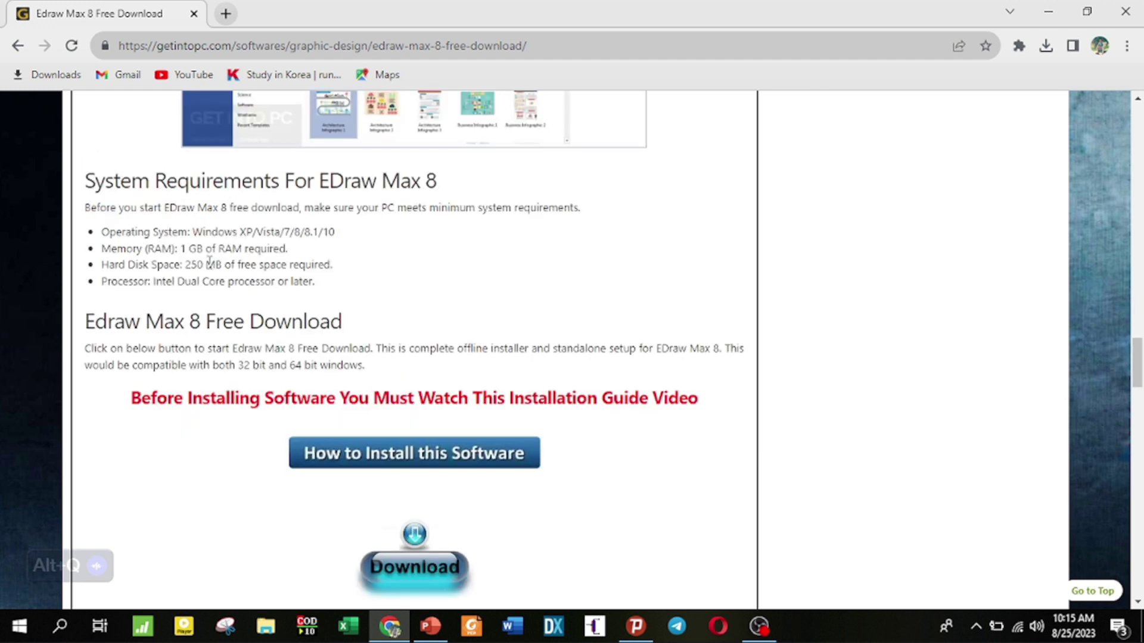
{"action": "scroll", "coordinate": [1140, 358], "scroll_direction": "down", "scroll_amount": 5}
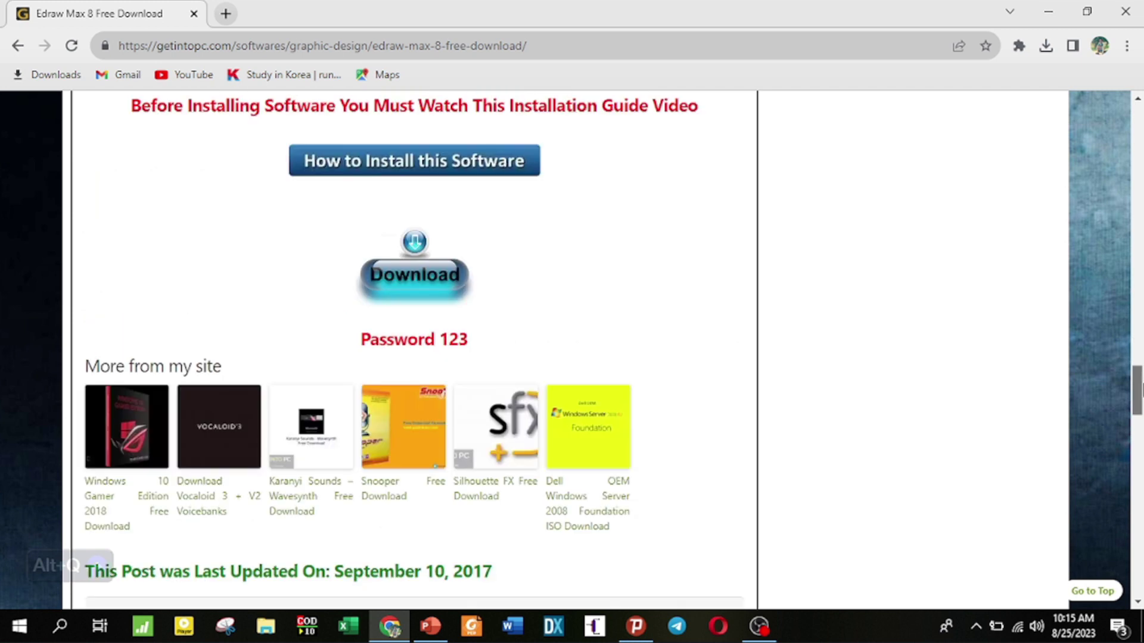
{"action": "left_click_drag", "start_coordinate": [1140, 390], "coordinate": [1138, 373]}
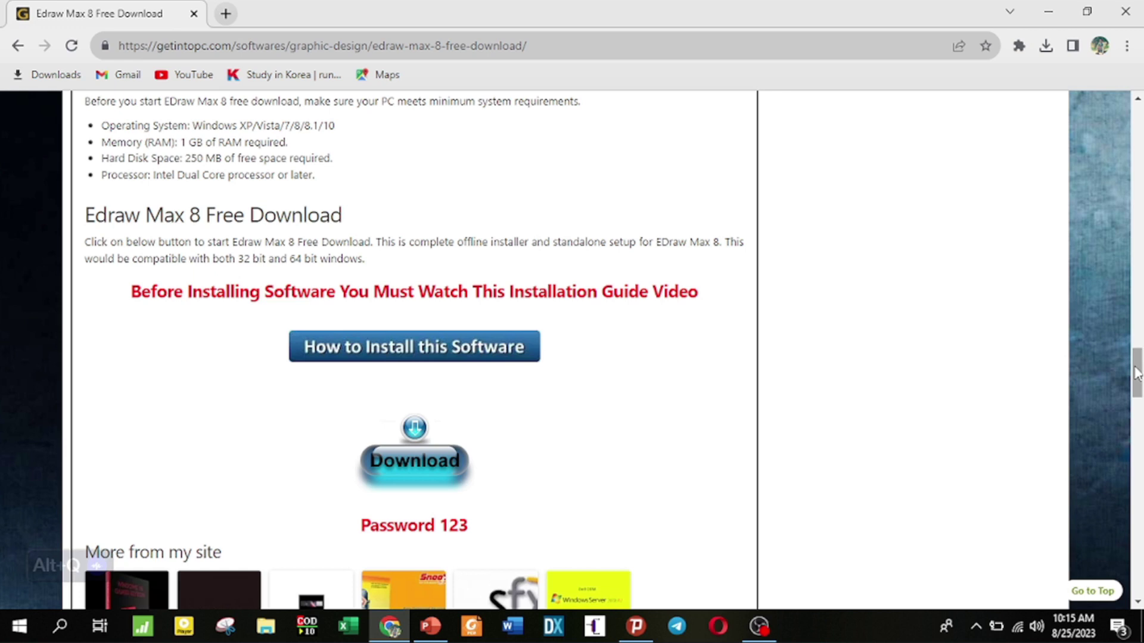
Download the Edraw Max 8 setup and save the archive Getintopc.com_Edraw_Max_8.7.0.588 in the Programs downloads folder.
{"action": "left_click", "coordinate": [411, 453]}
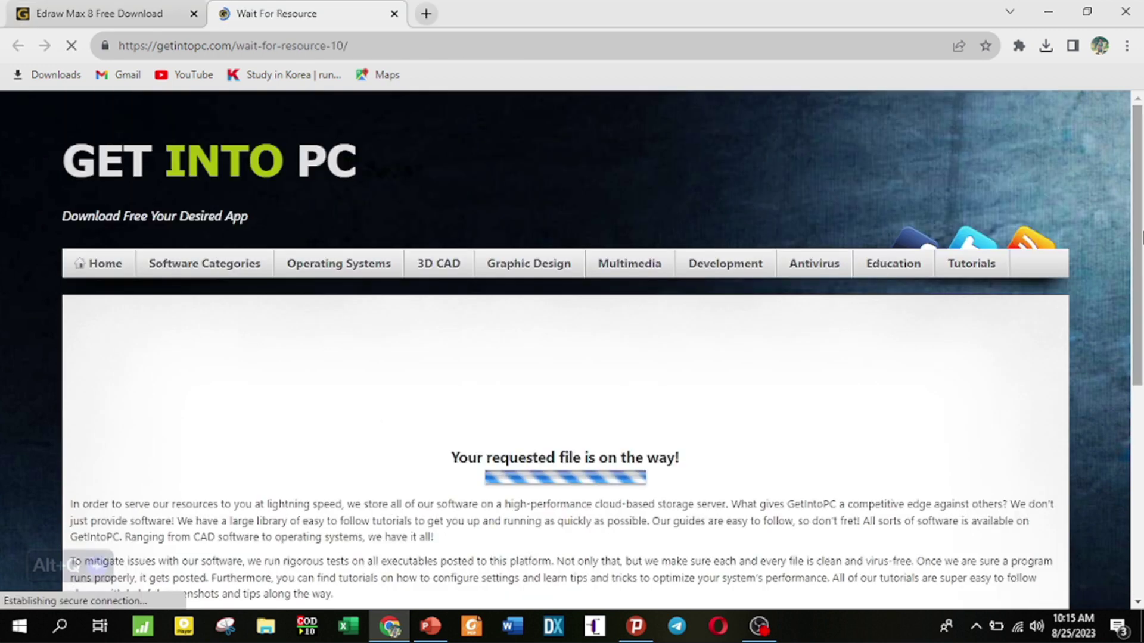
{"action": "left_click_drag", "start_coordinate": [1142, 238], "coordinate": [1142, 385]}
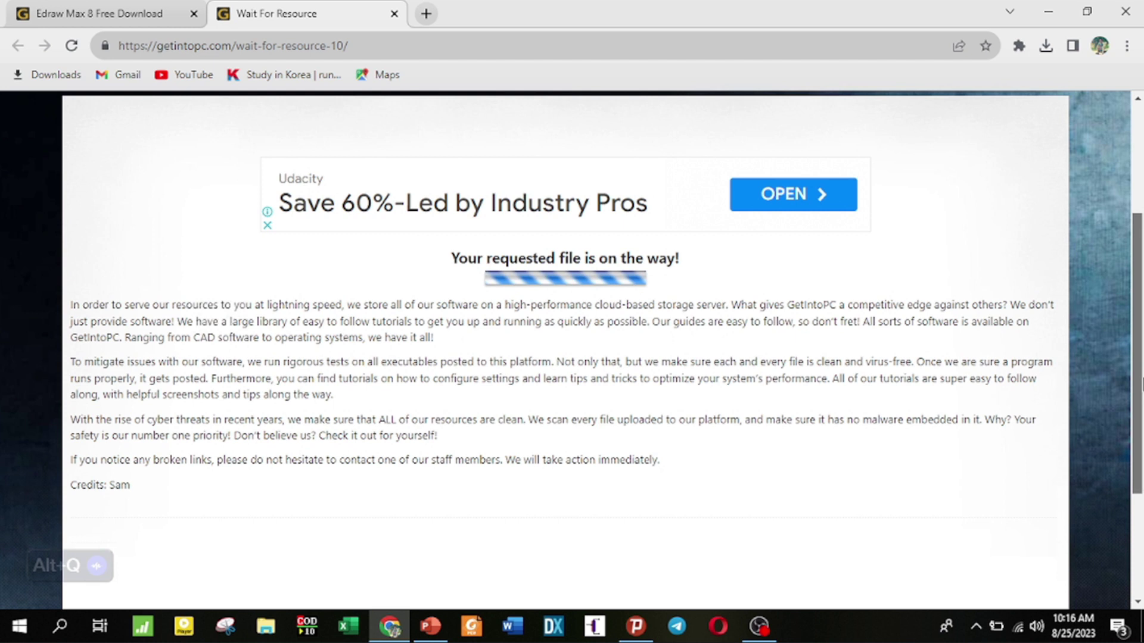
{"action": "left_click_drag", "start_coordinate": [1142, 384], "coordinate": [1142, 393]}
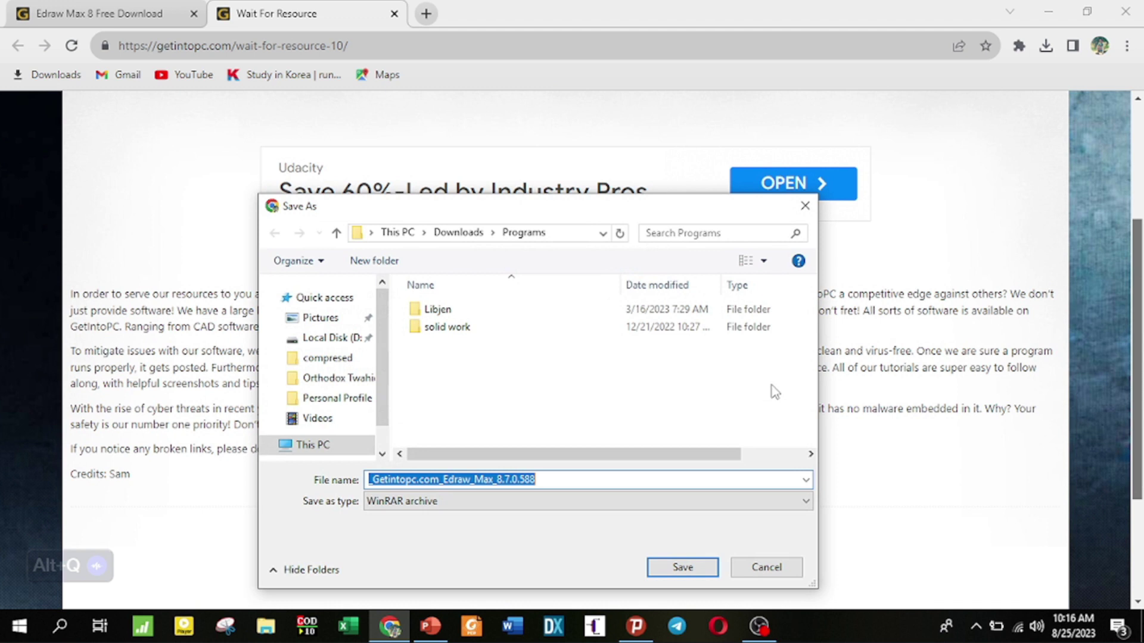
{"action": "key", "text": "Return"}
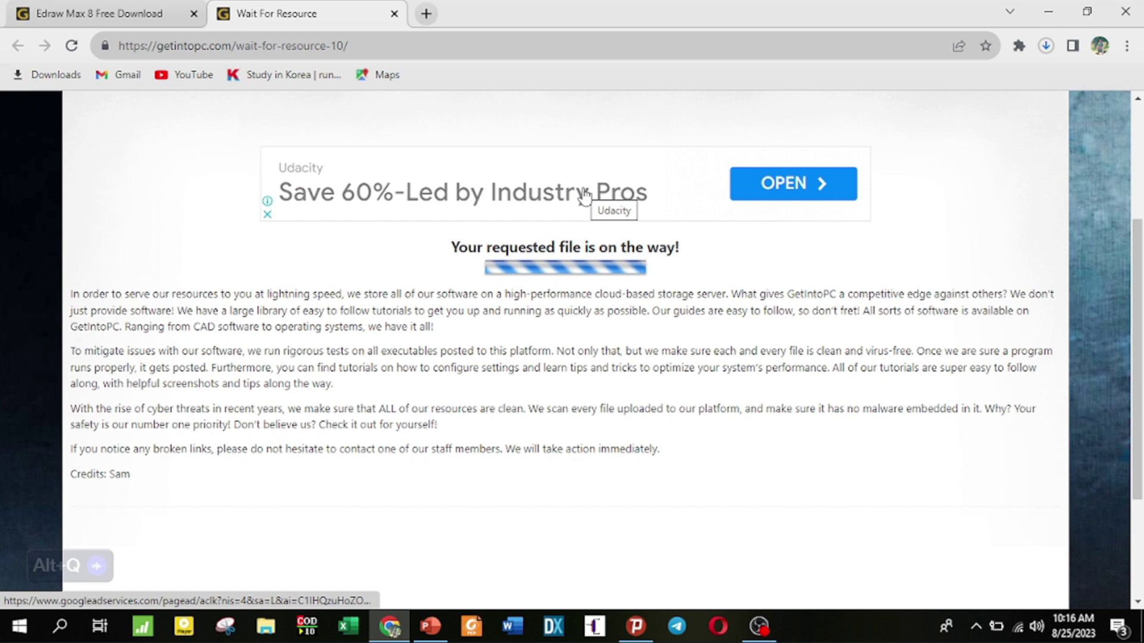
Minimize the browser, launch Edraw Max from the desktop, and choose to buy in the expired-trial reminder.
{"action": "left_click", "coordinate": [1049, 12]}
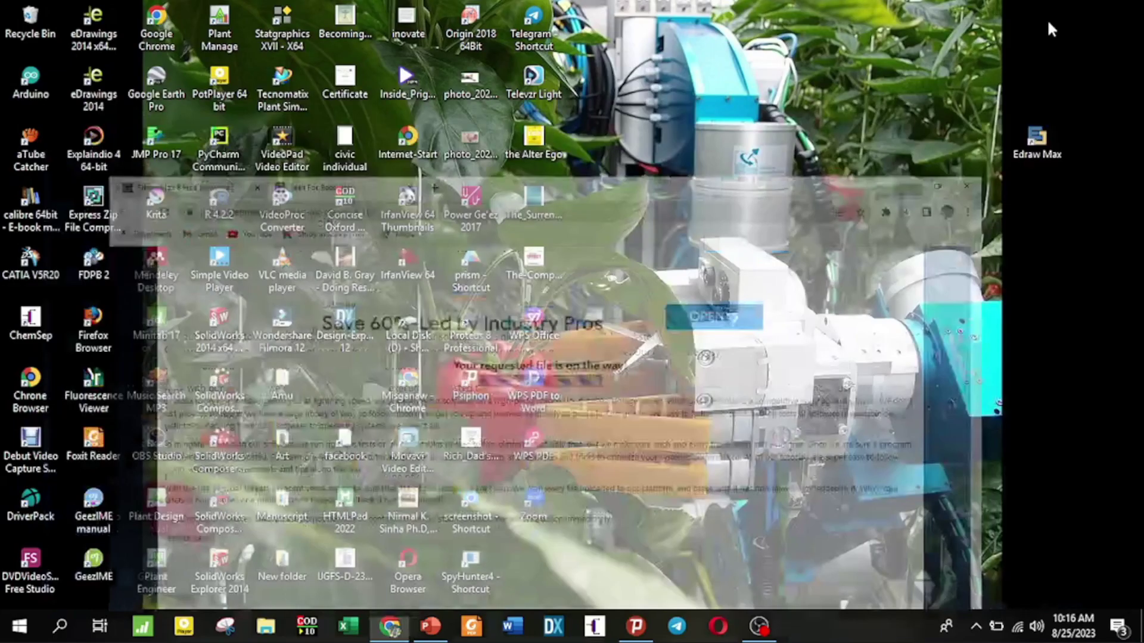
{"action": "double_click", "coordinate": [1036, 140]}
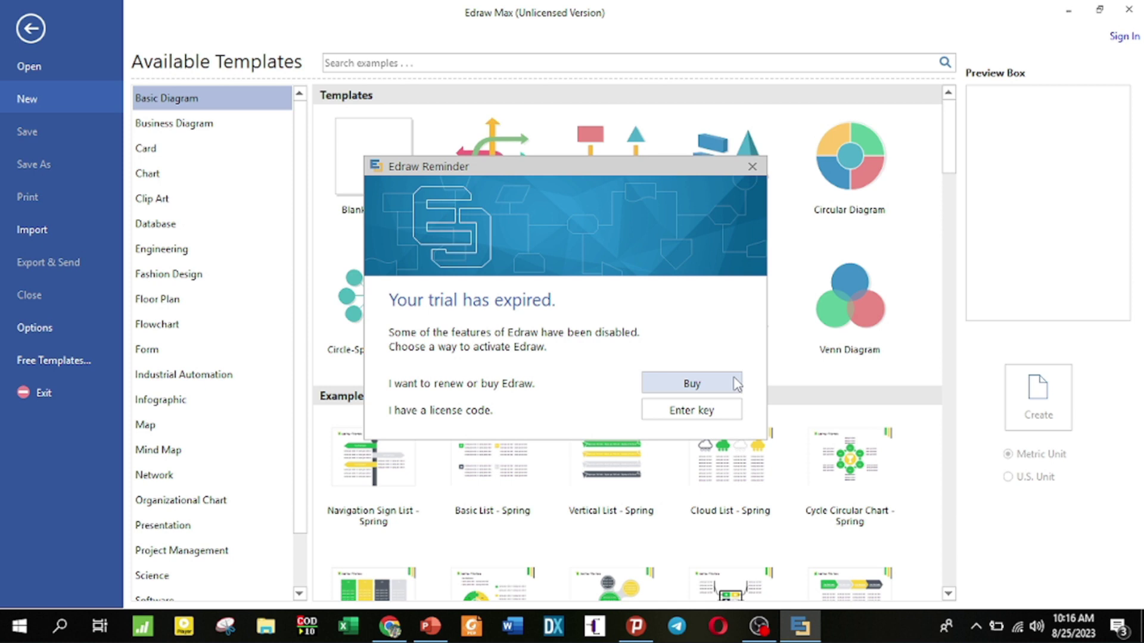
{"action": "left_click", "coordinate": [691, 384]}
Look through the available templates and examples in the Business Diagram, Card and Chart categories.
{"action": "left_click", "coordinate": [172, 123]}
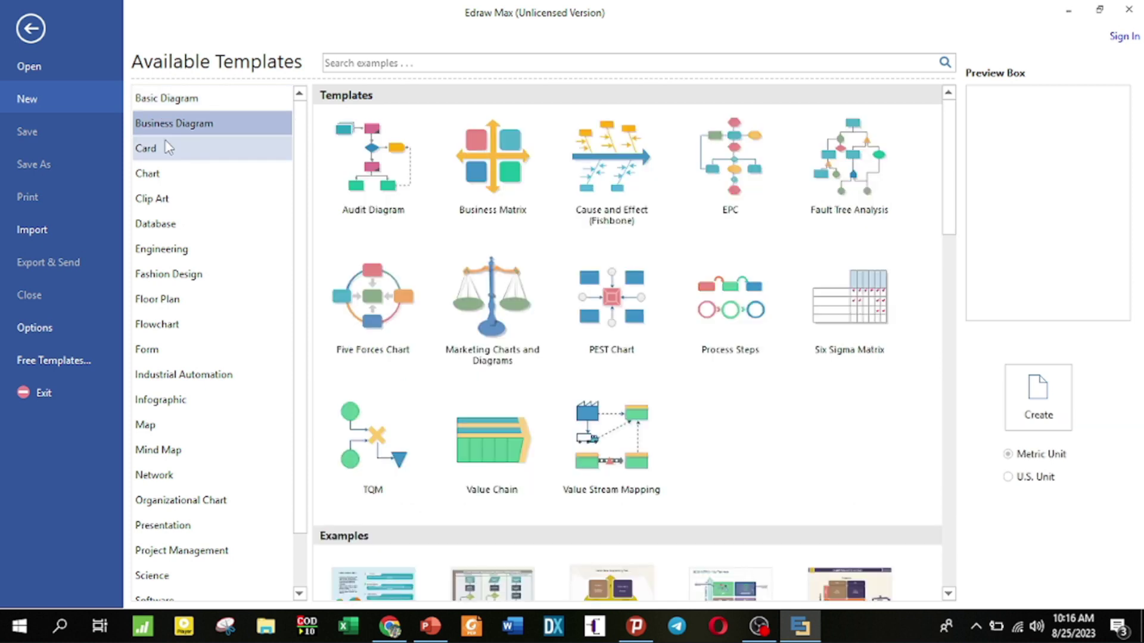
{"action": "left_click", "coordinate": [170, 146]}
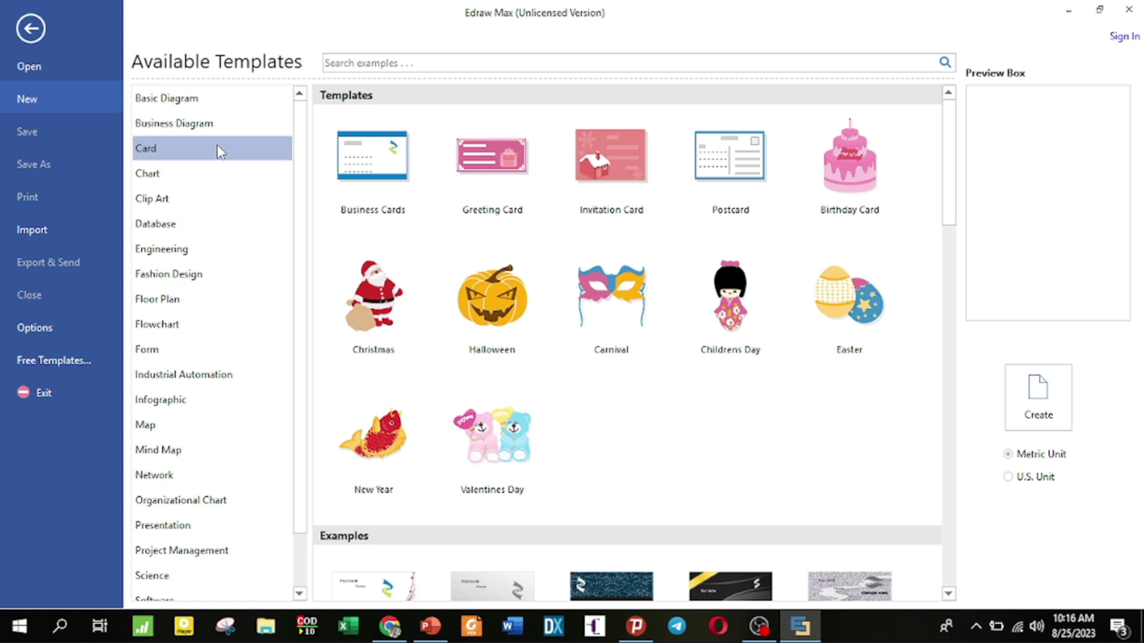
{"action": "left_click", "coordinate": [191, 129]}
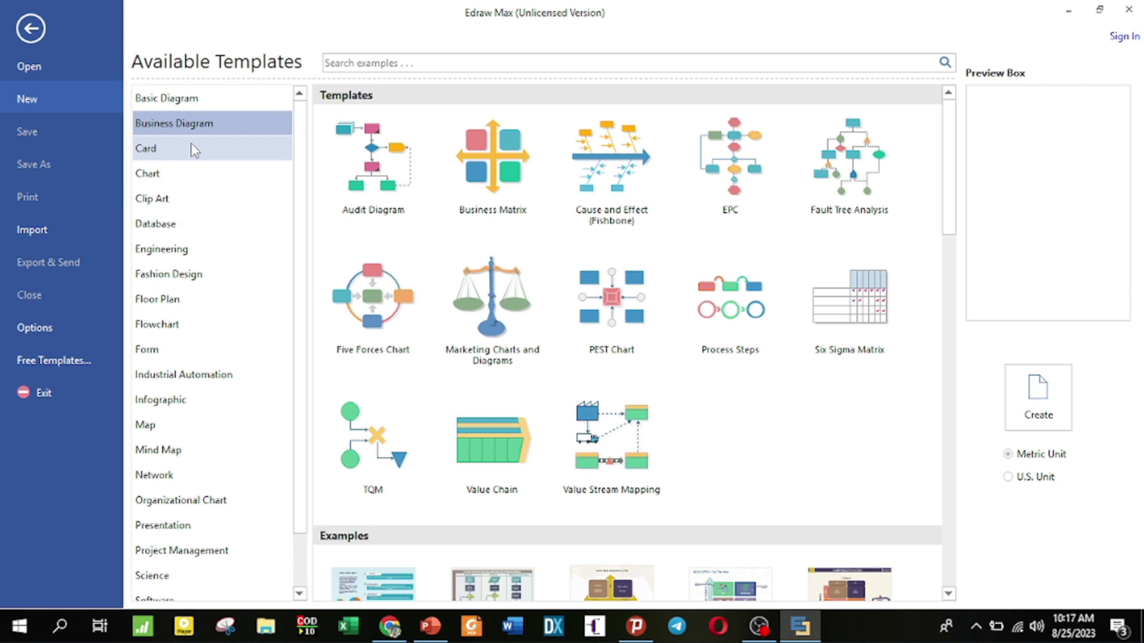
{"action": "left_click", "coordinate": [194, 150]}
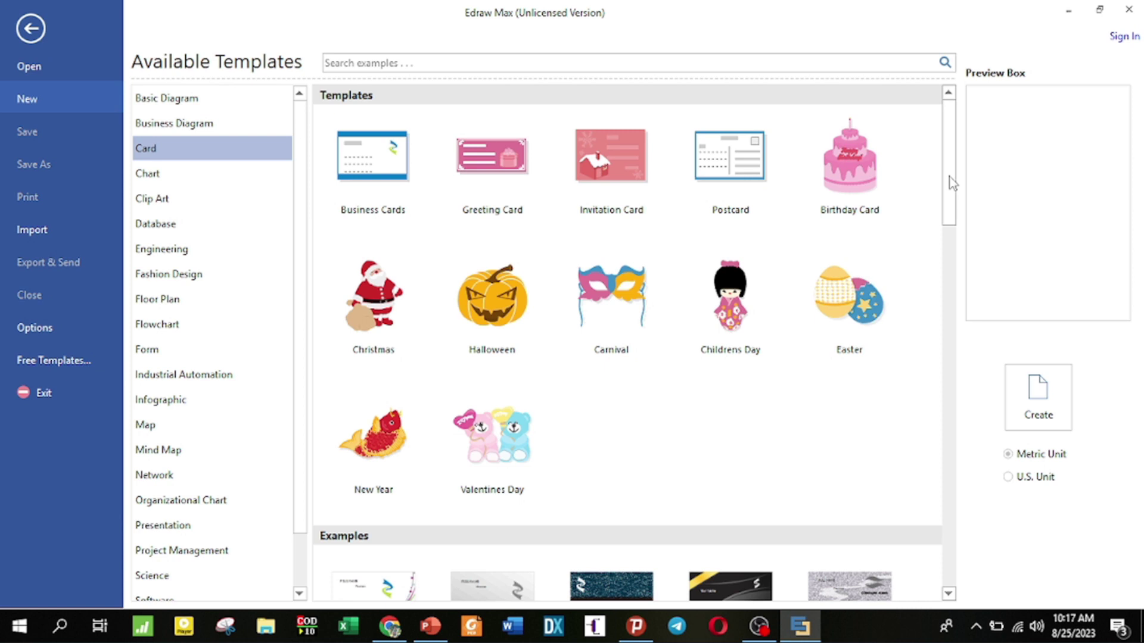
{"action": "left_click", "coordinate": [156, 175]}
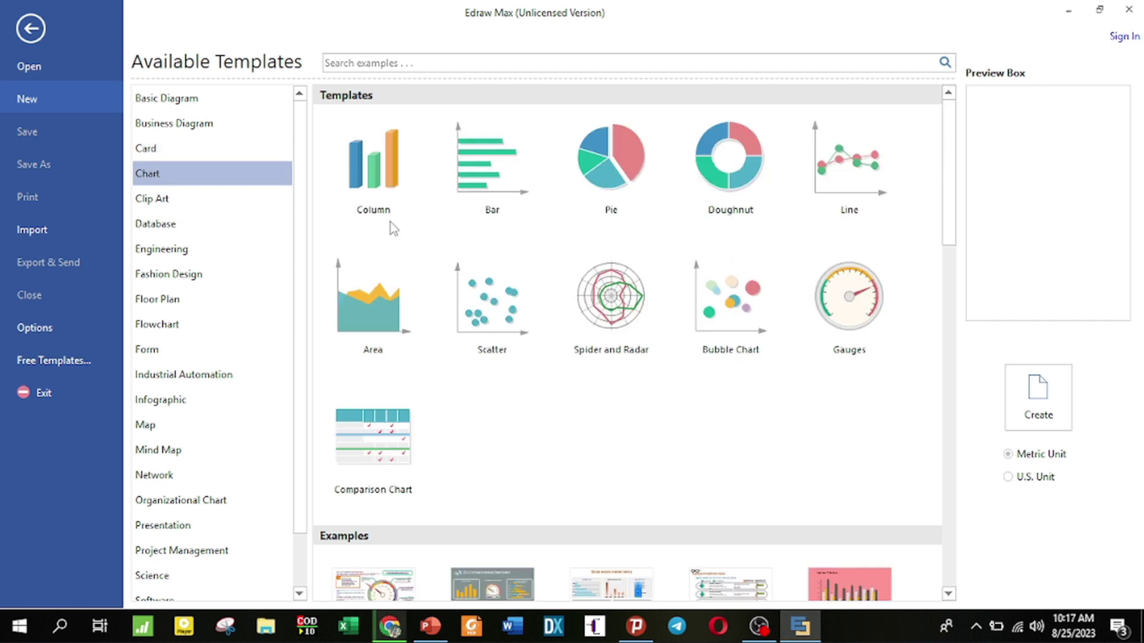
{"action": "left_click_drag", "start_coordinate": [949, 238], "coordinate": [957, 319]}
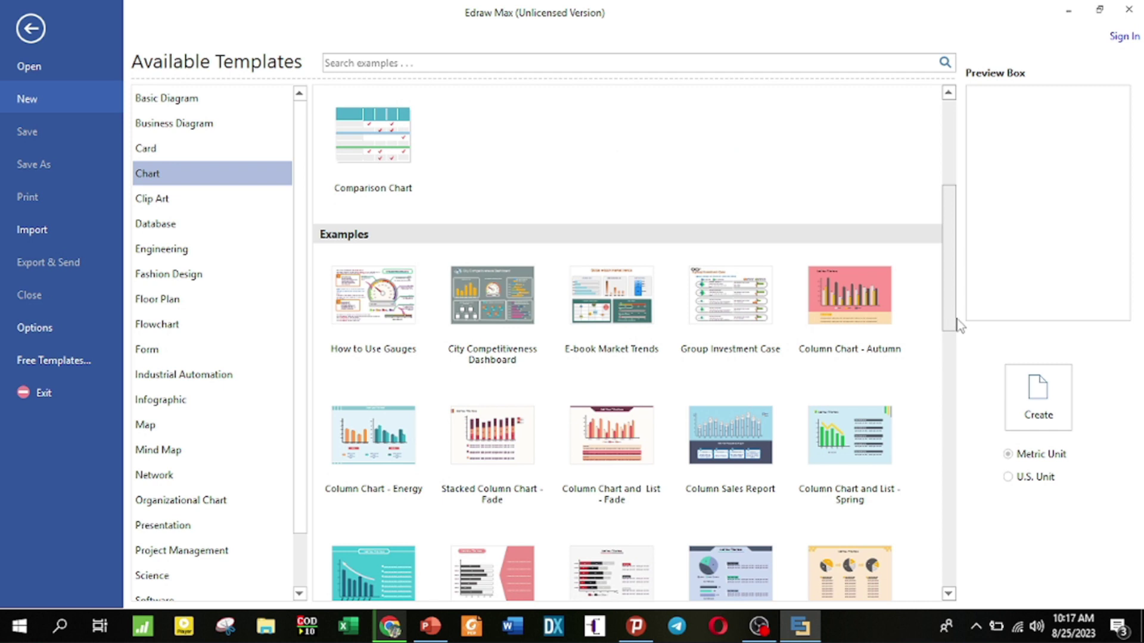
Look through the templates and examples in the Clip Art, Database, Engineering, Fashion Design and Floor Plan categories.
{"action": "left_click", "coordinate": [193, 198]}
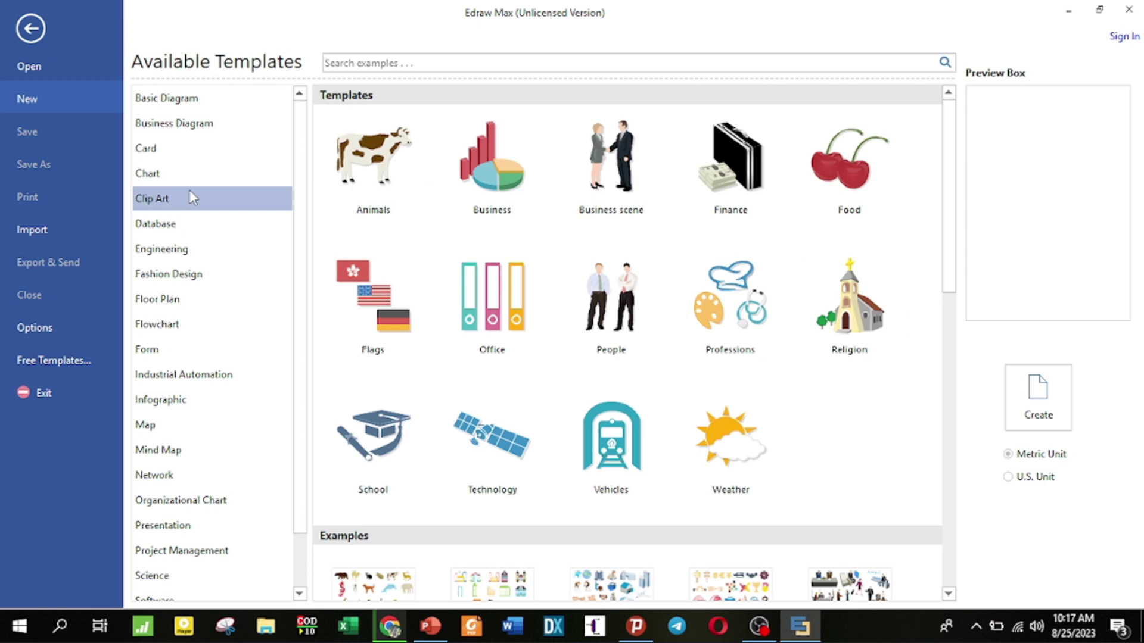
{"action": "left_click_drag", "start_coordinate": [949, 269], "coordinate": [970, 568]}
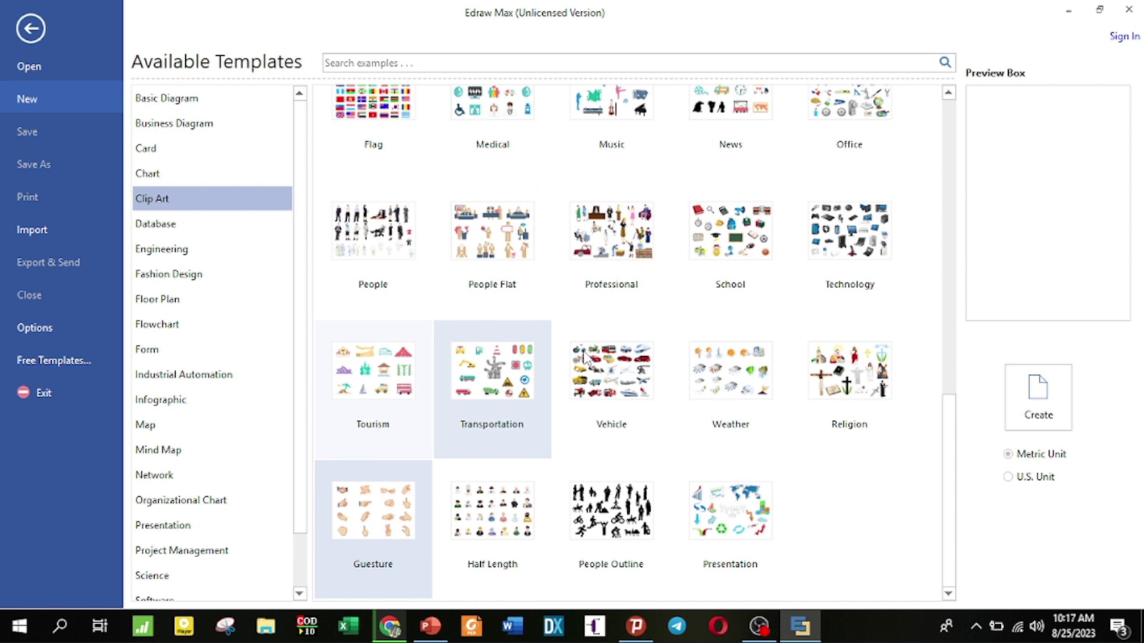
{"action": "left_click", "coordinate": [188, 226]}
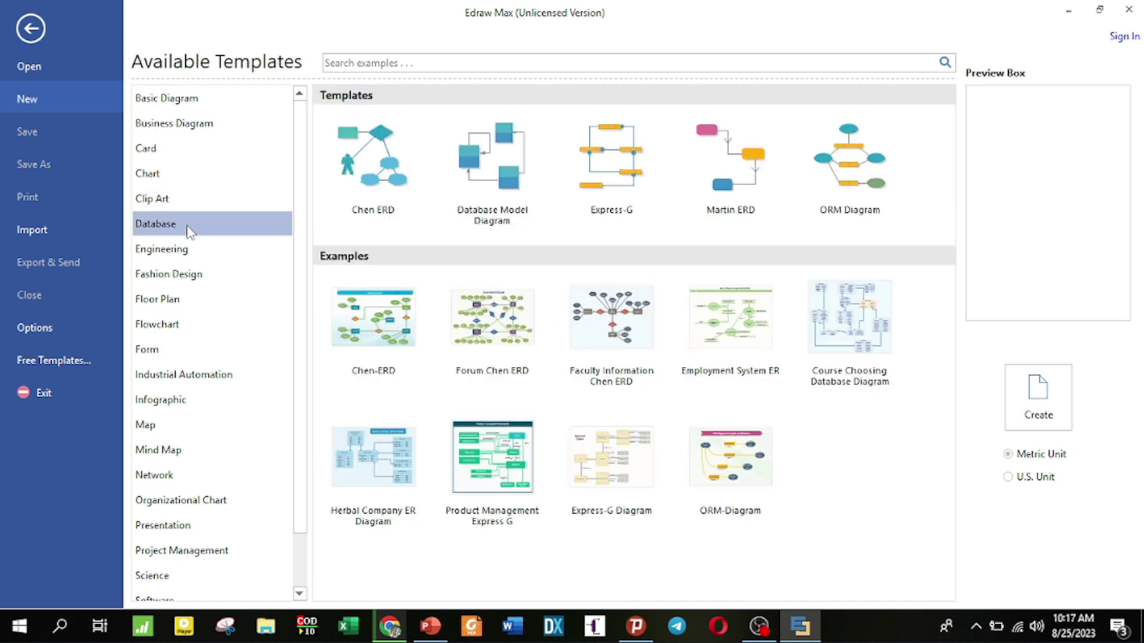
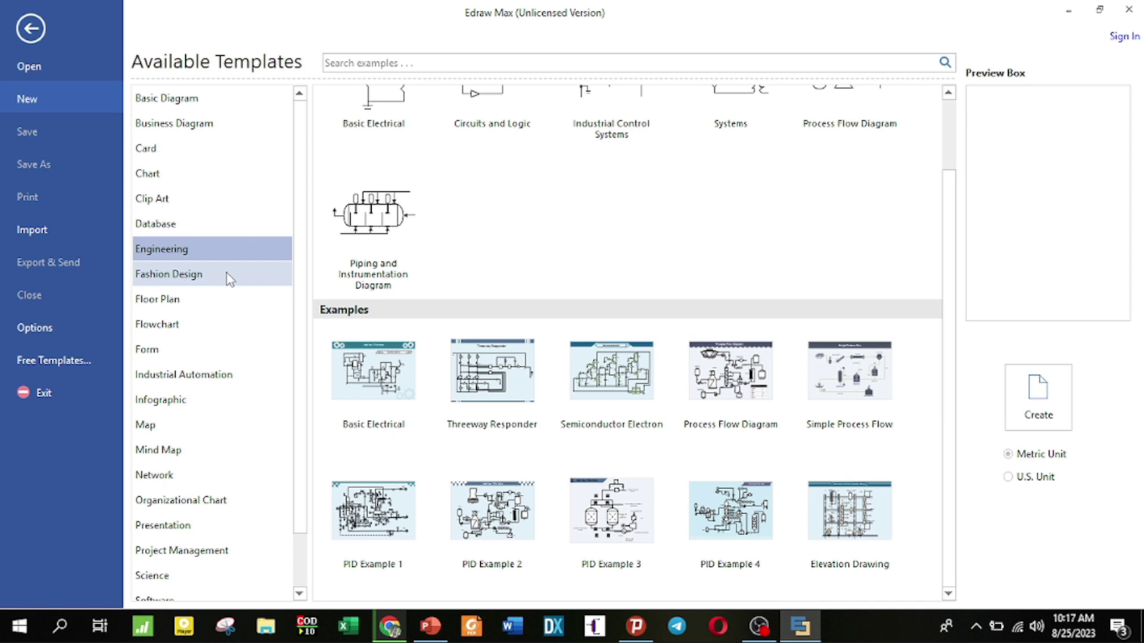
{"action": "left_click", "coordinate": [228, 277]}
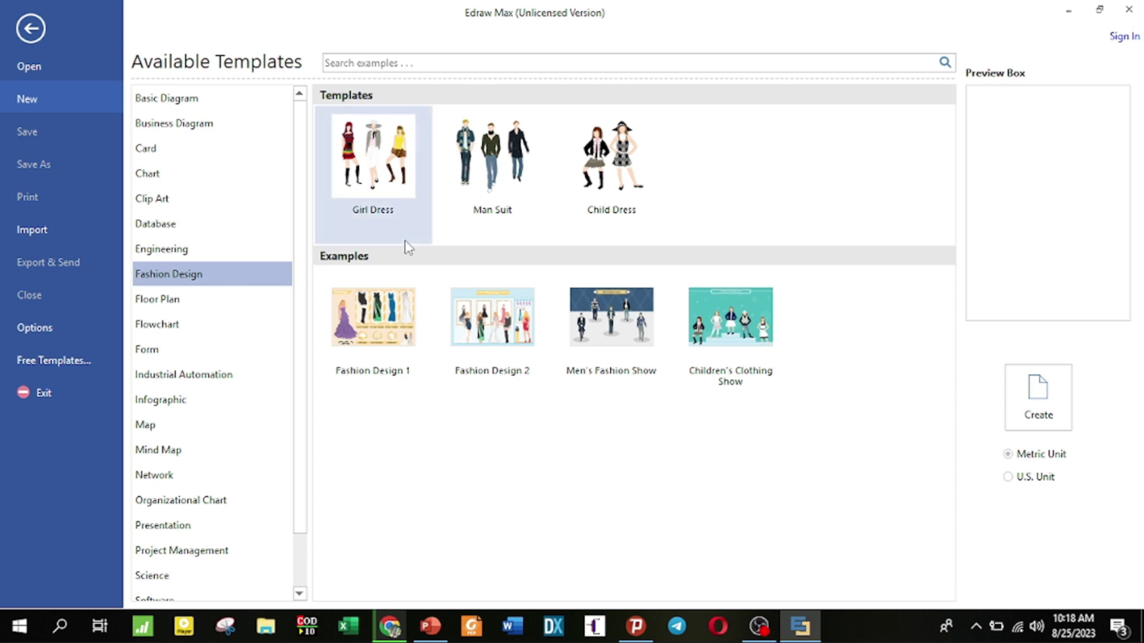
{"action": "left_click", "coordinate": [223, 303]}
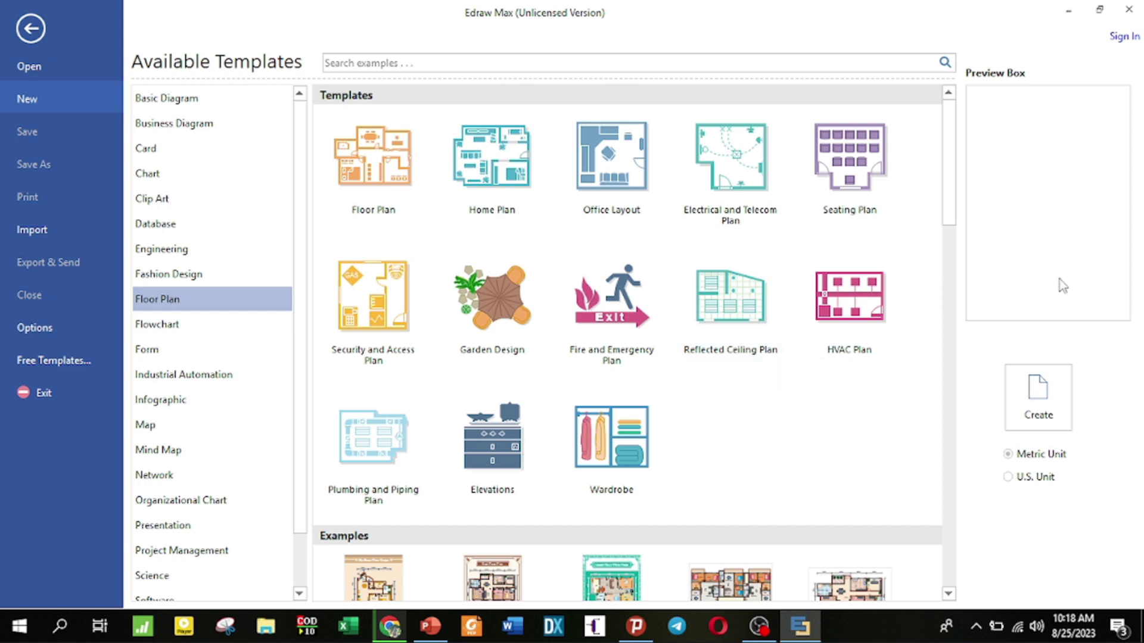
Look through the remaining Floor Plan examples, plus the templates and examples in the Flowchart and Form categories.
{"action": "scroll", "coordinate": [1062, 286], "scroll_direction": "down", "scroll_amount": 10}
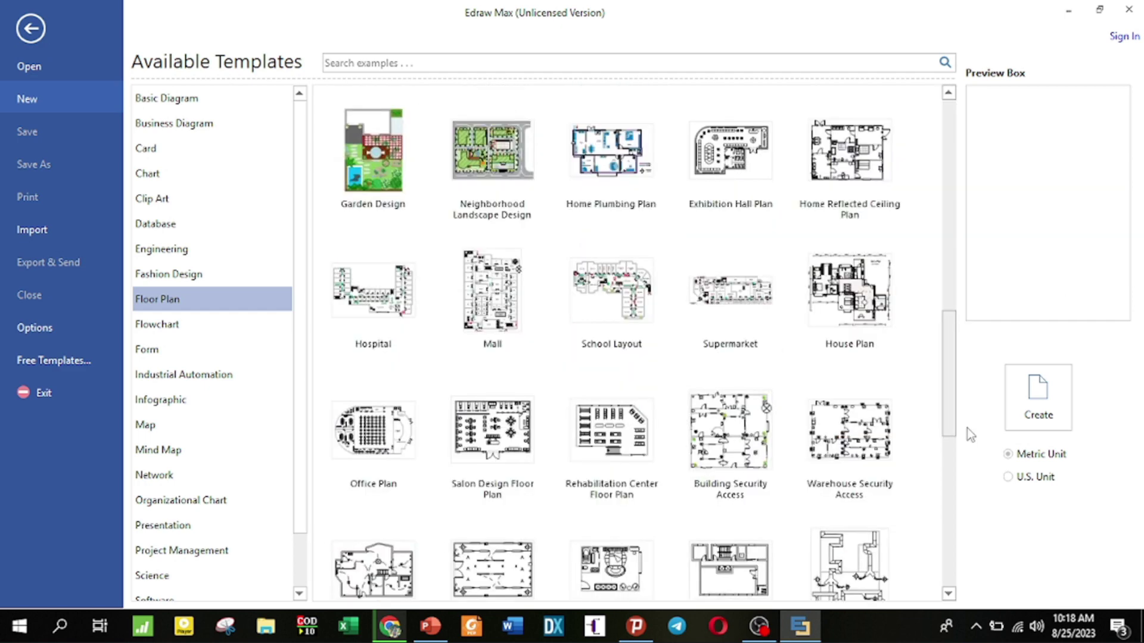
{"action": "scroll", "coordinate": [971, 471], "scroll_direction": "down", "scroll_amount": 3}
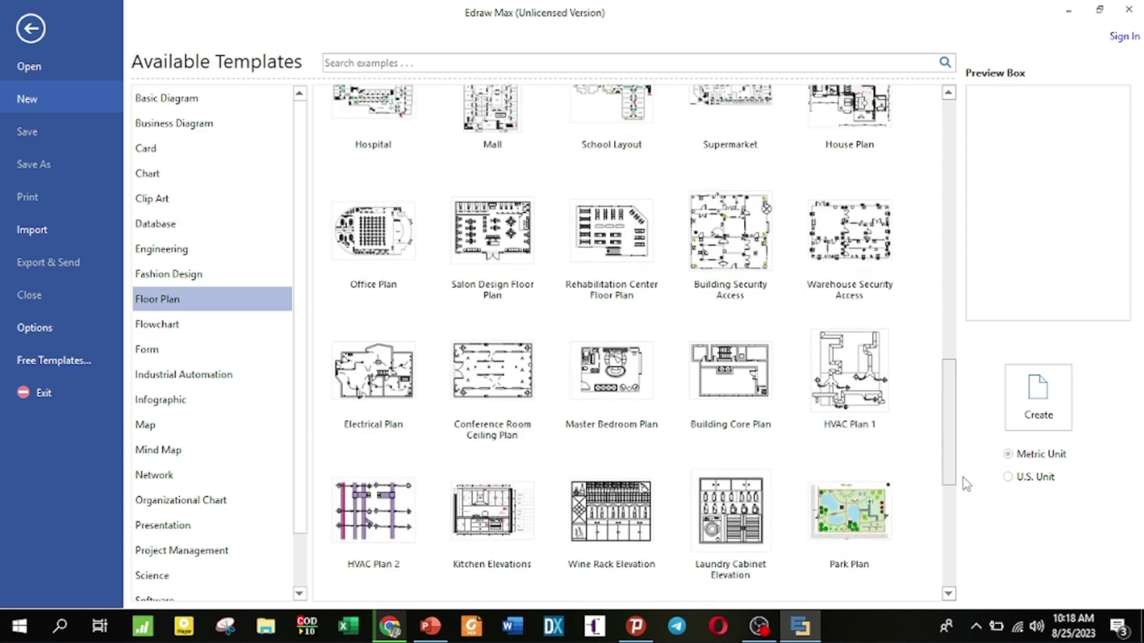
{"action": "scroll", "coordinate": [963, 477], "scroll_direction": "up", "scroll_amount": 1}
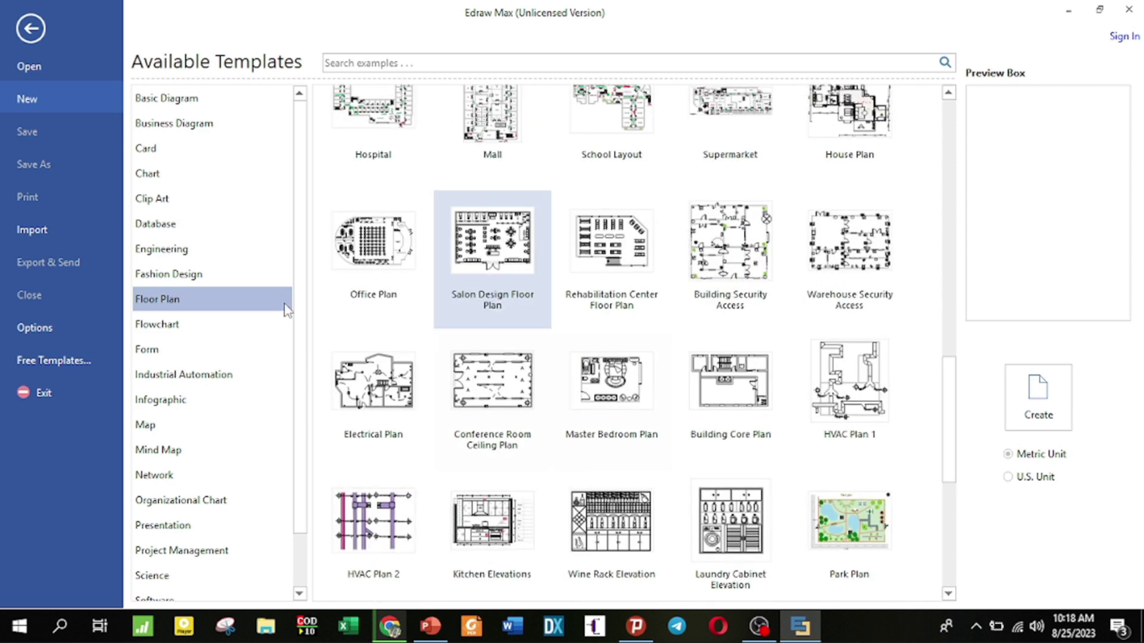
{"action": "left_click", "coordinate": [203, 327]}
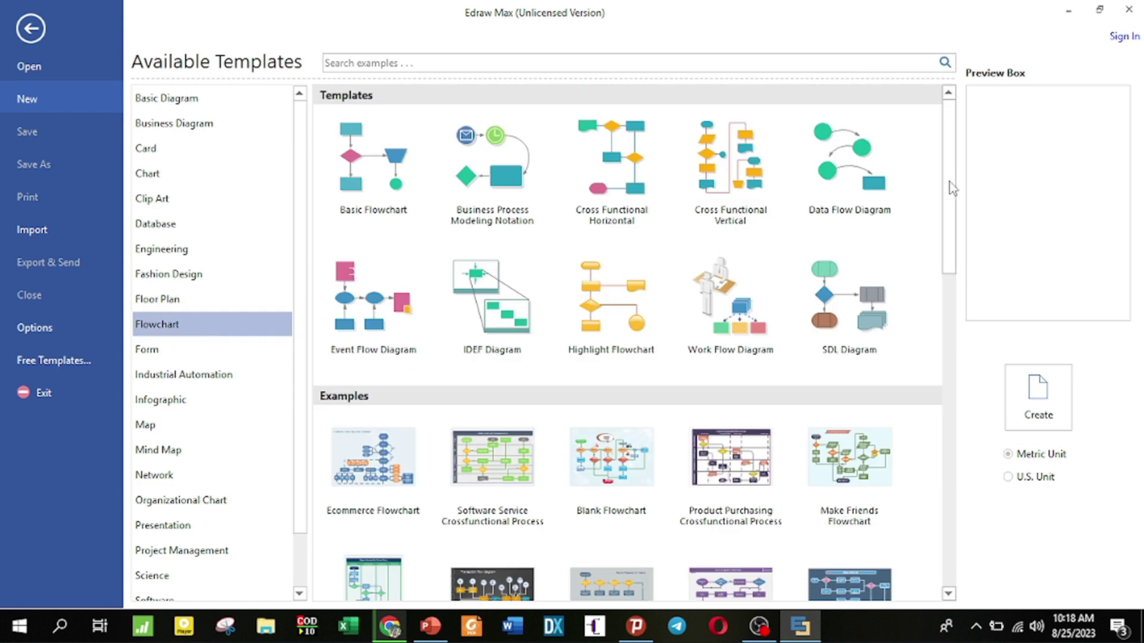
{"action": "left_click_drag", "start_coordinate": [949, 181], "coordinate": [959, 395]}
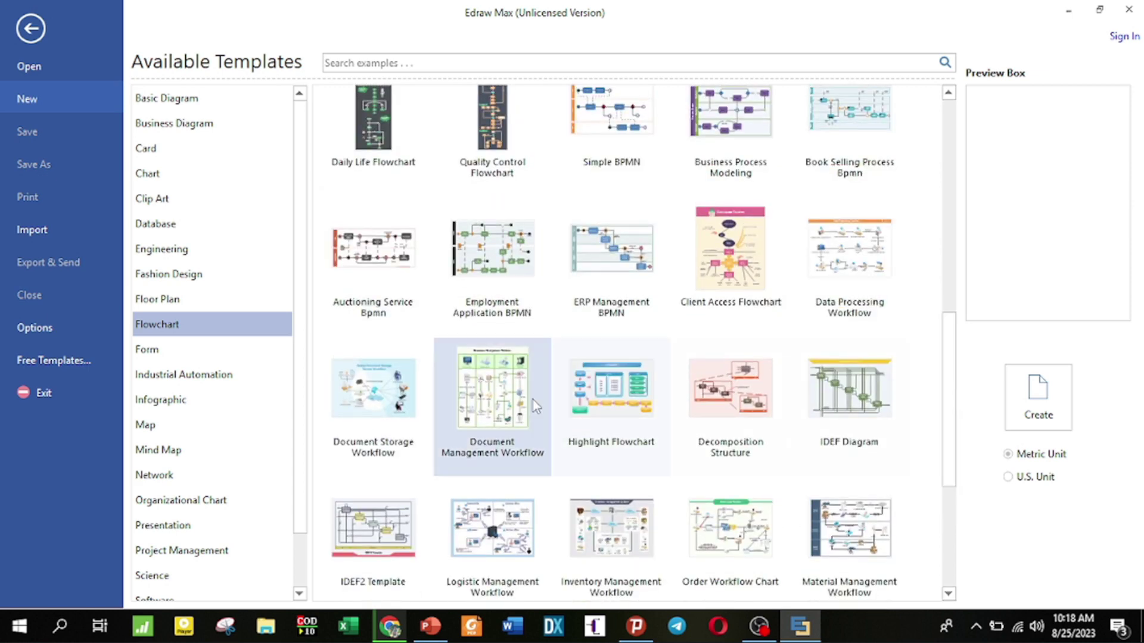
{"action": "left_click", "coordinate": [199, 350]}
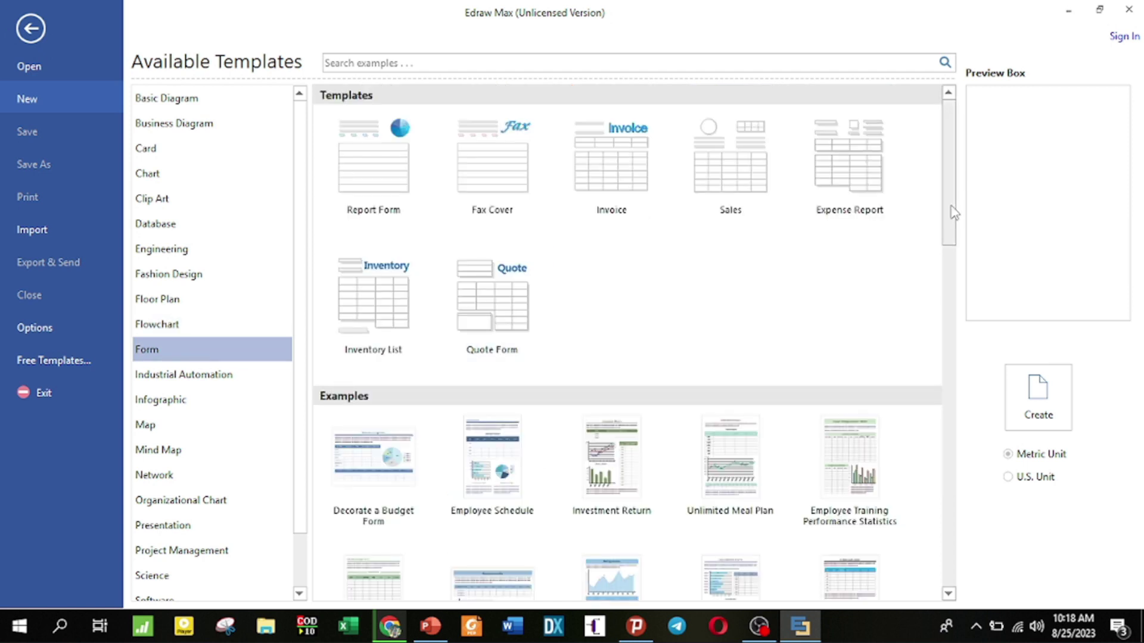
{"action": "left_click_drag", "start_coordinate": [952, 208], "coordinate": [962, 416]}
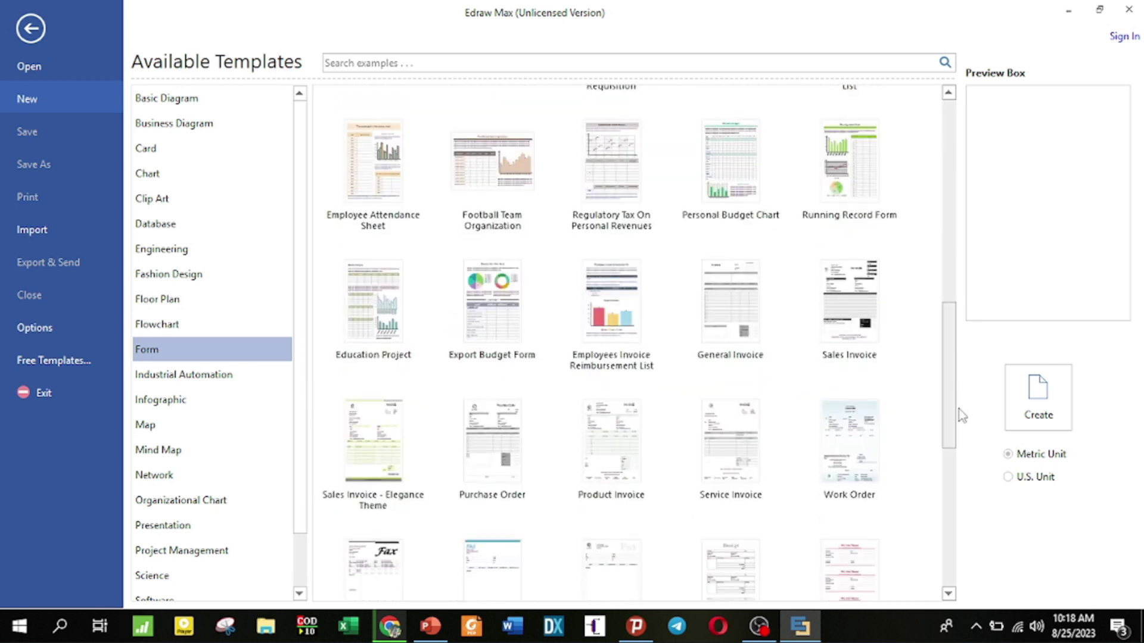
Look through the templates and examples in the Industrial Automation and Infographic categories.
{"action": "left_click", "coordinate": [227, 381]}
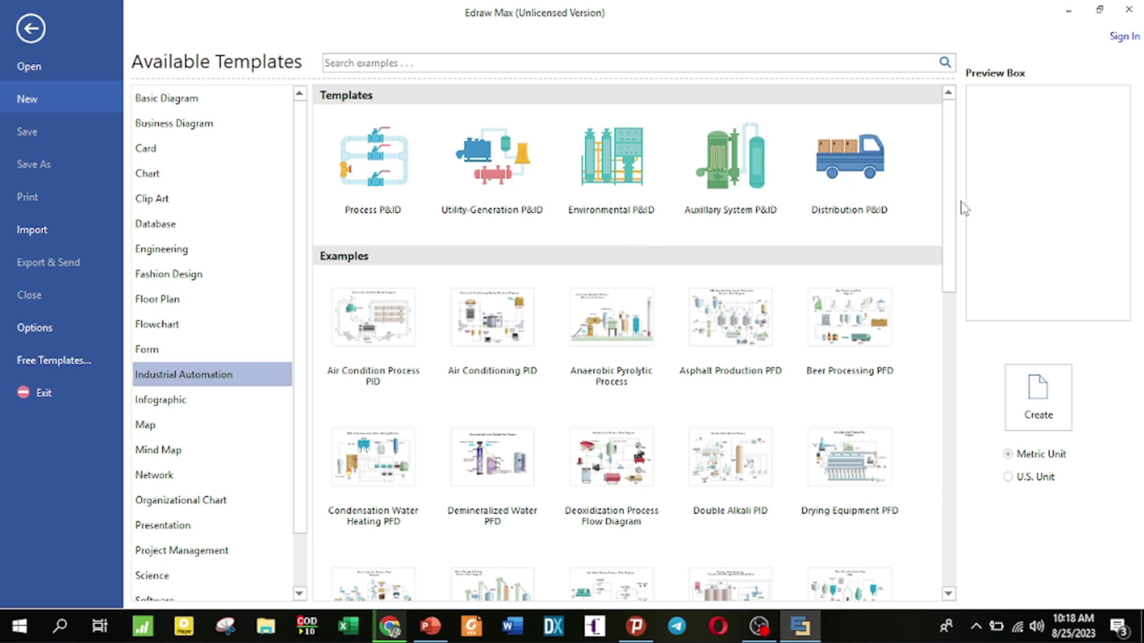
{"action": "left_click_drag", "start_coordinate": [964, 209], "coordinate": [919, 255]}
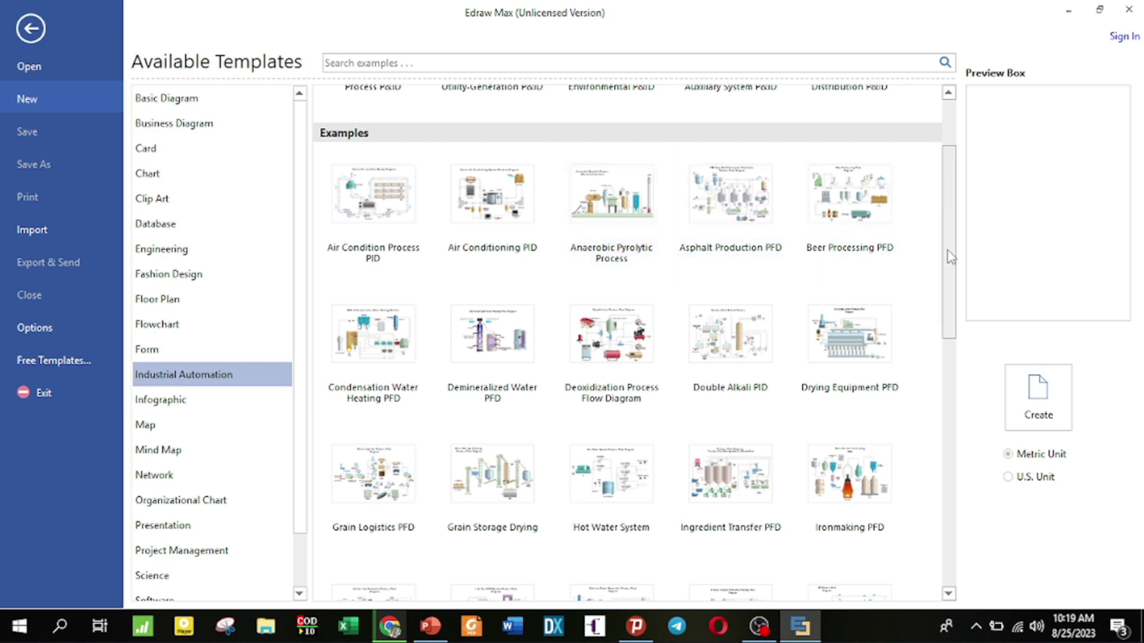
{"action": "scroll", "coordinate": [948, 256], "scroll_direction": "down", "scroll_amount": 5}
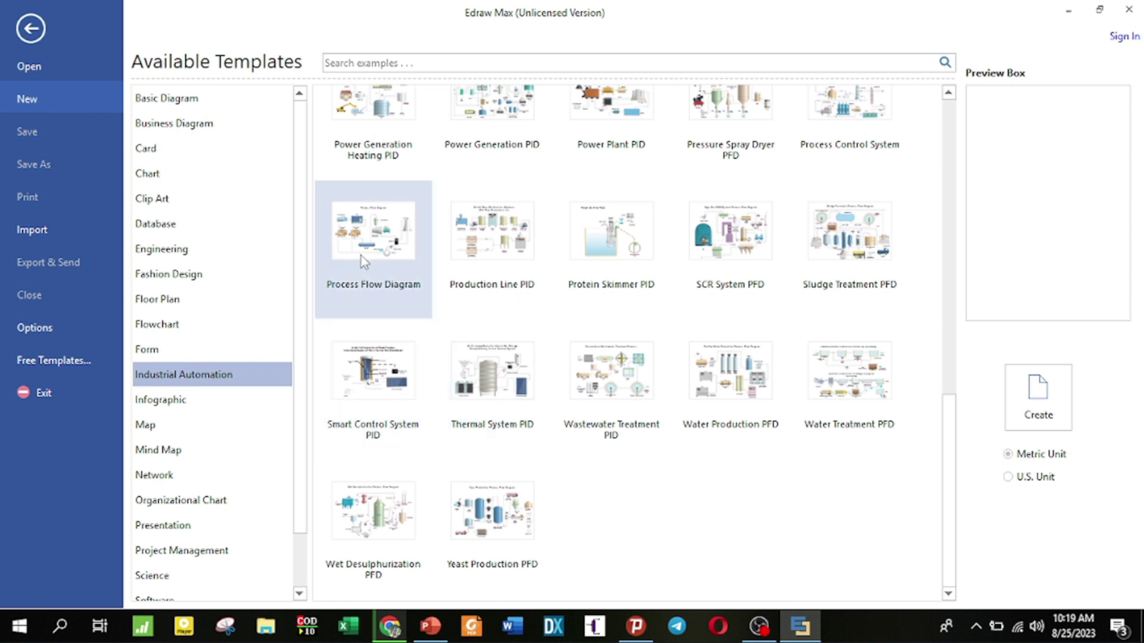
{"action": "left_click", "coordinate": [197, 409]}
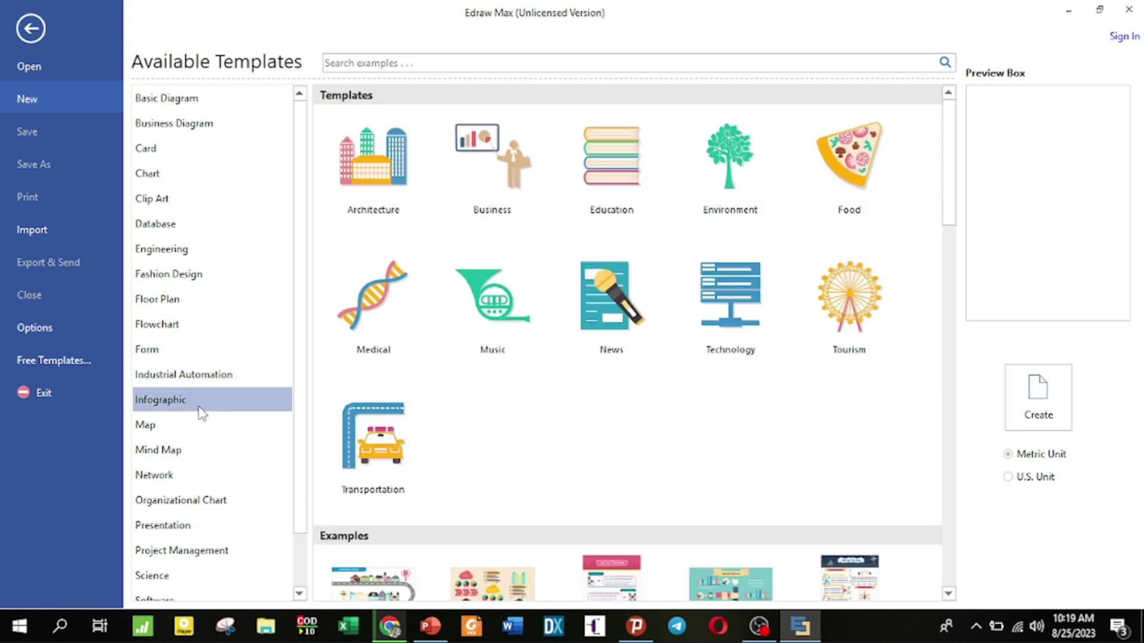
{"action": "left_click_drag", "start_coordinate": [950, 197], "coordinate": [991, 360]}
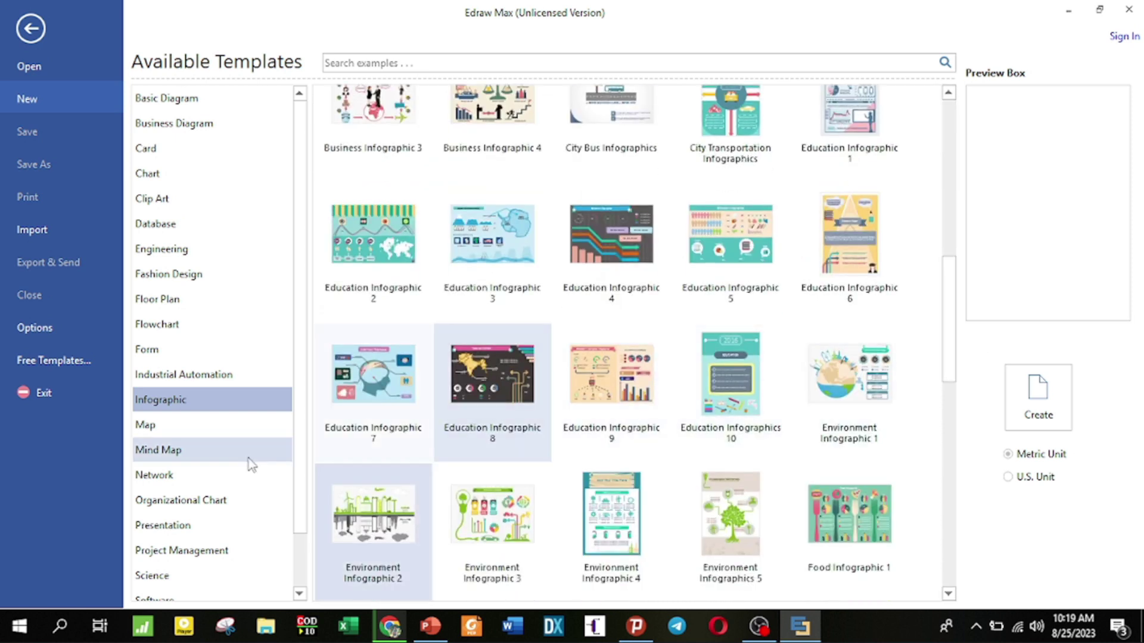
Look through the templates and examples in the Map and Mind Map categories.
{"action": "left_click", "coordinate": [218, 433]}
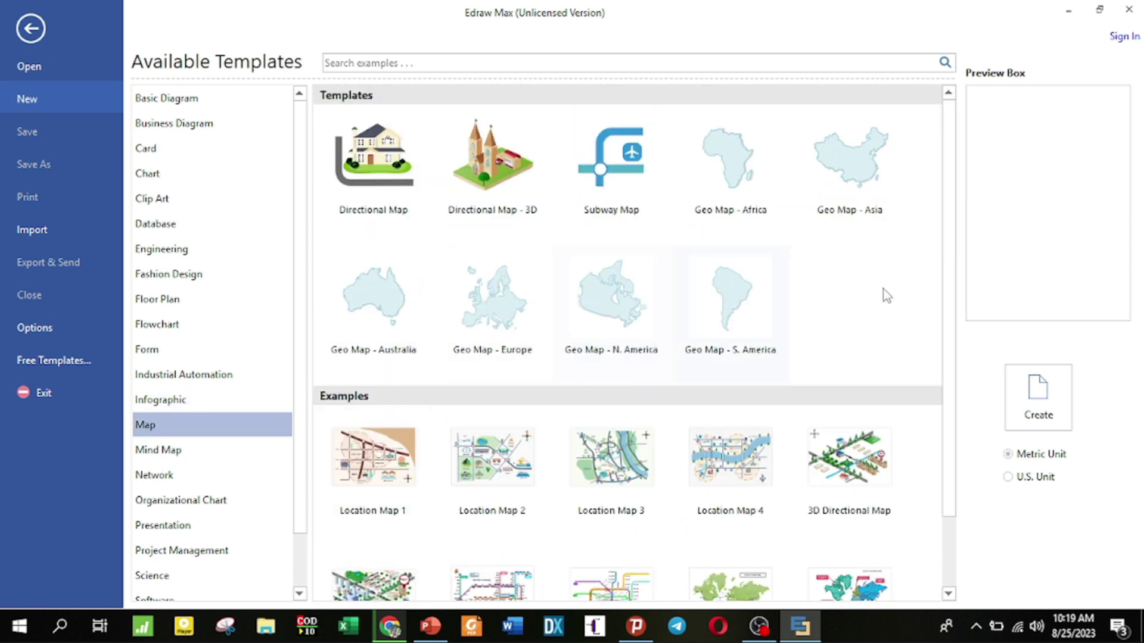
{"action": "mouse_move", "coordinate": [949, 281]}
{"action": "left_mouse_down"}
{"action": "mouse_move", "coordinate": [963, 353]}
{"action": "mouse_move", "coordinate": [938, 295]}
{"action": "left_mouse_up"}
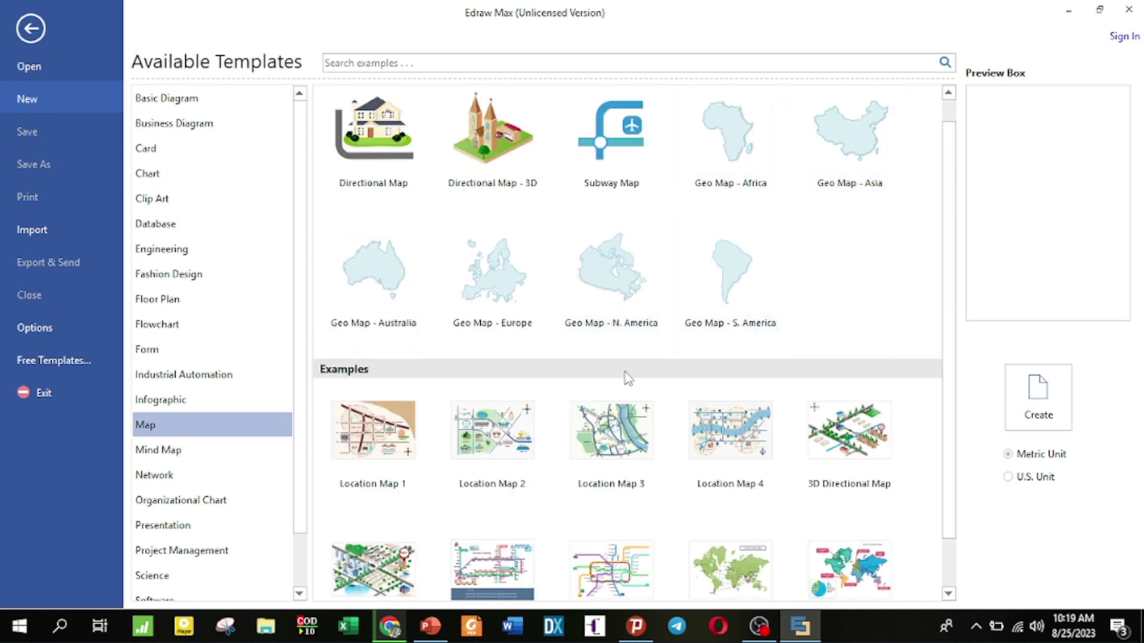
{"action": "left_click_drag", "start_coordinate": [947, 243], "coordinate": [959, 294]}
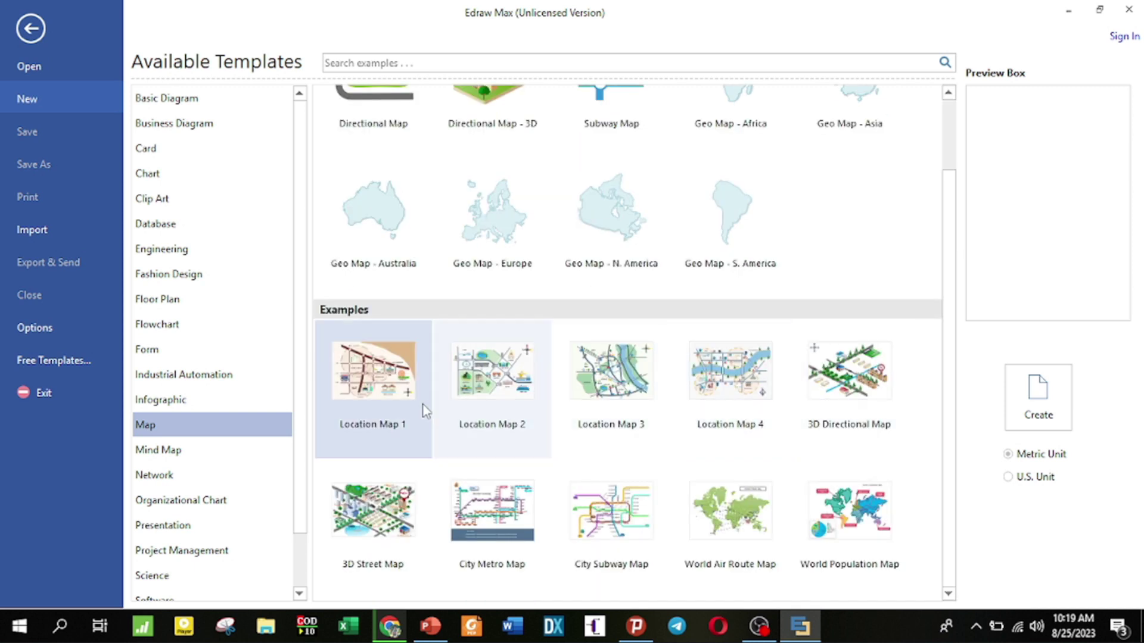
{"action": "left_click", "coordinate": [178, 452]}
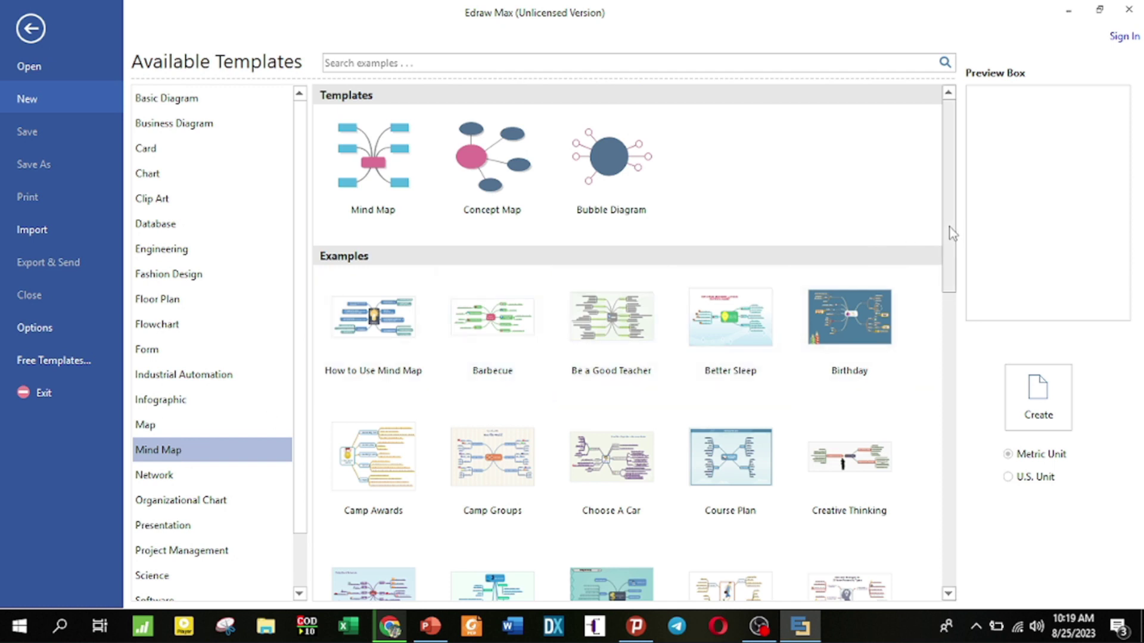
{"action": "left_click_drag", "start_coordinate": [950, 227], "coordinate": [960, 267]}
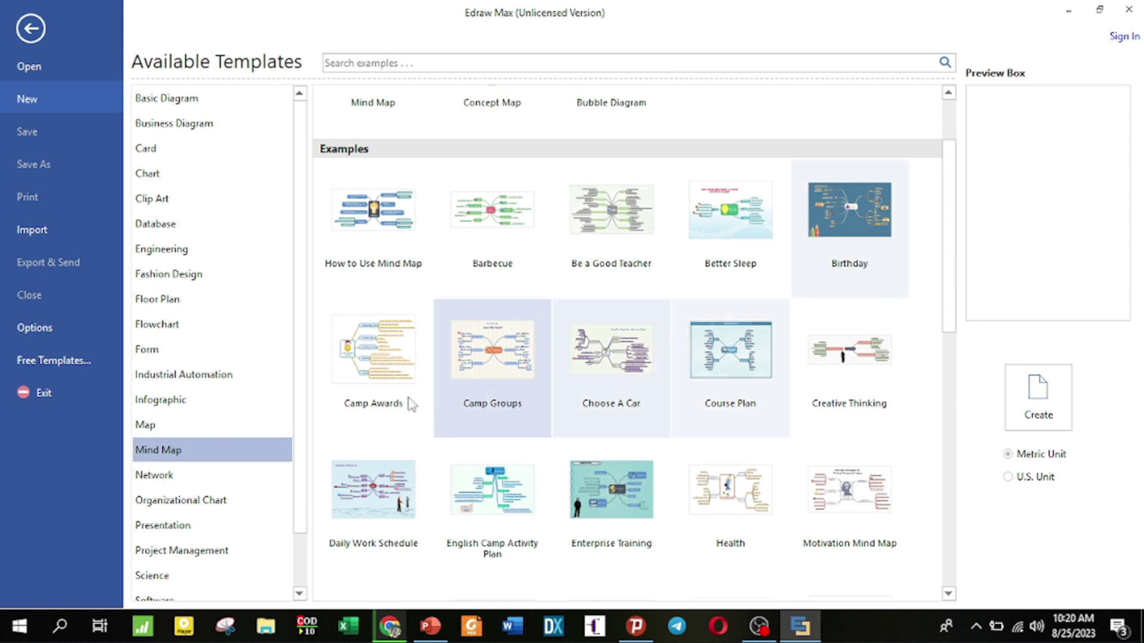
Look through the templates and examples in the Network and Organizational Chart categories.
{"action": "left_click", "coordinate": [183, 481]}
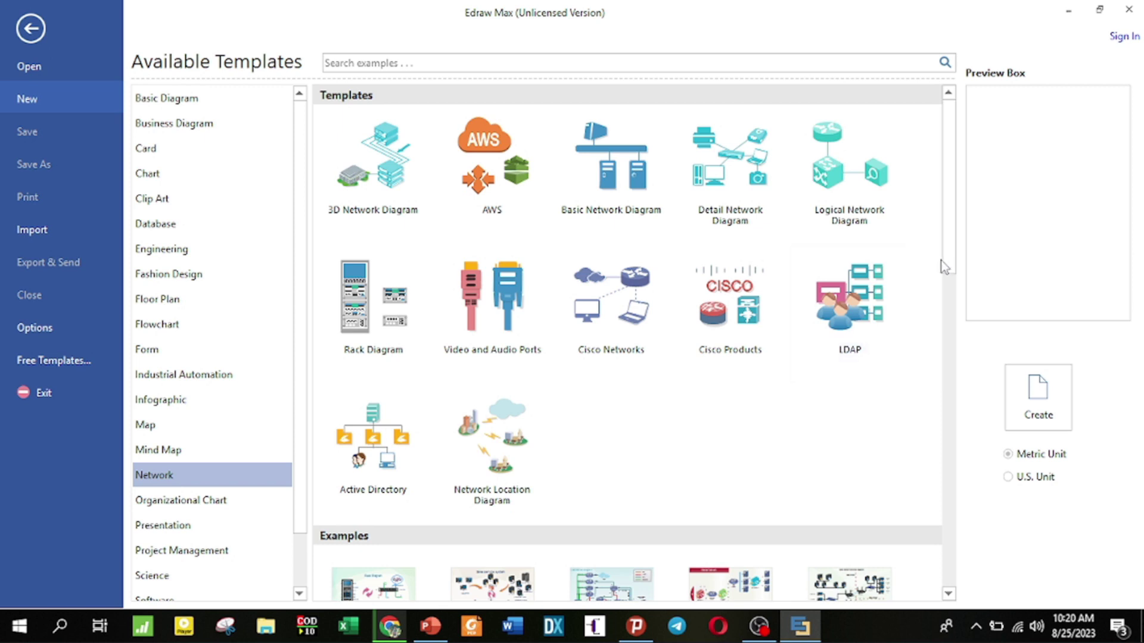
{"action": "left_click_drag", "start_coordinate": [950, 260], "coordinate": [965, 492]}
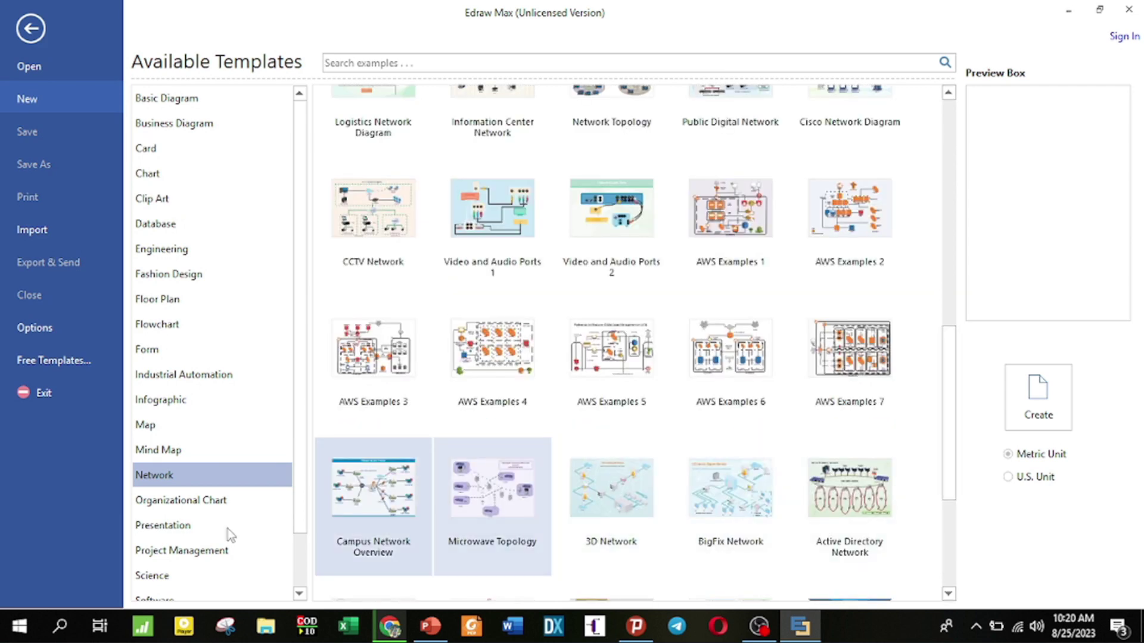
{"action": "left_click", "coordinate": [205, 502]}
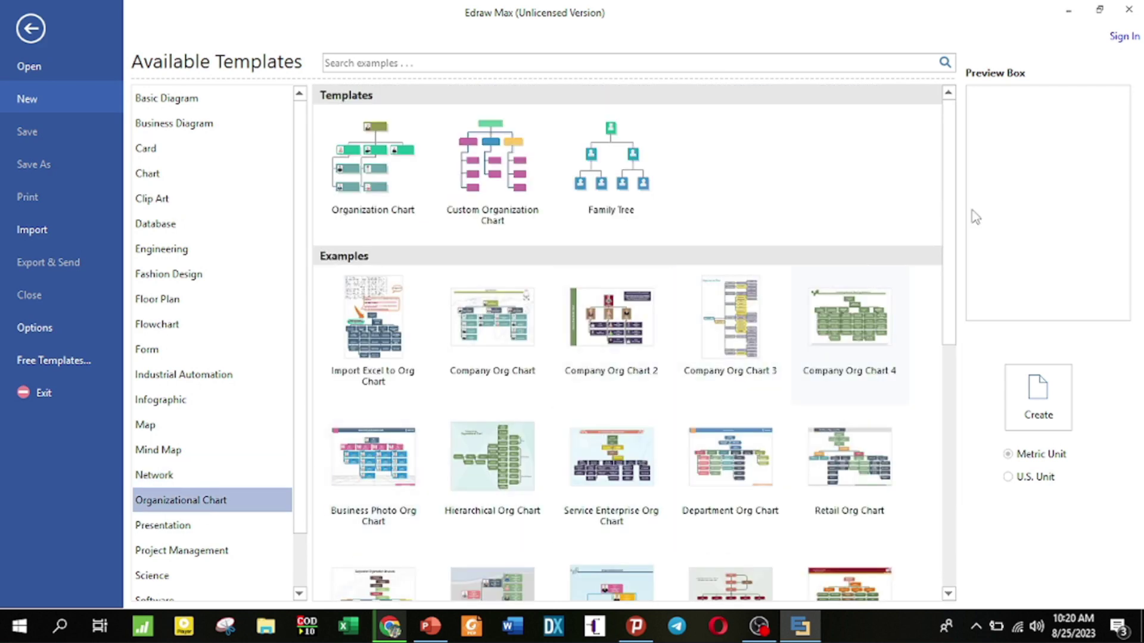
{"action": "left_click_drag", "start_coordinate": [948, 214], "coordinate": [924, 324]}
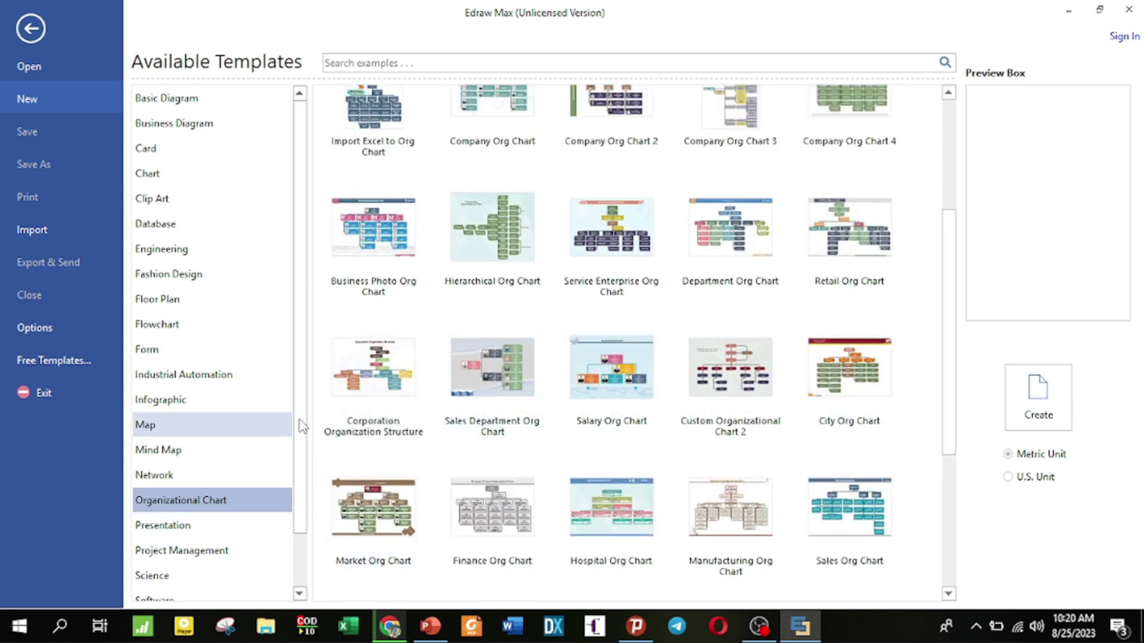
Look through the templates in the Presentation, Project Management, Science, Software and Wireframe categories.
{"action": "scroll", "coordinate": [302, 476], "scroll_direction": "down", "scroll_amount": 2}
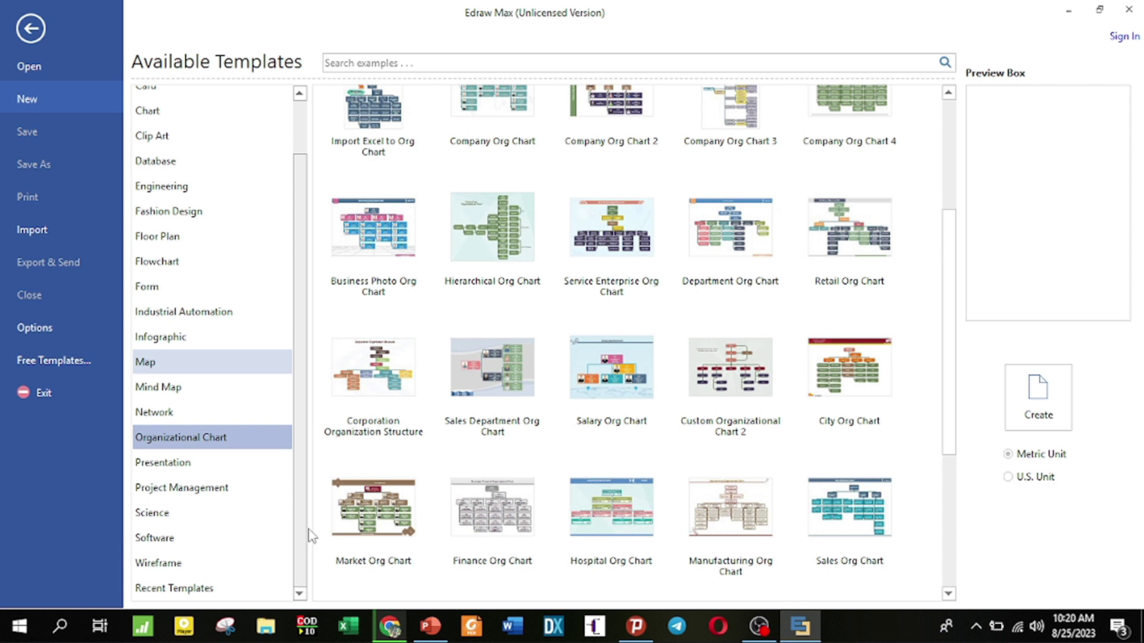
{"action": "left_click", "coordinate": [205, 464]}
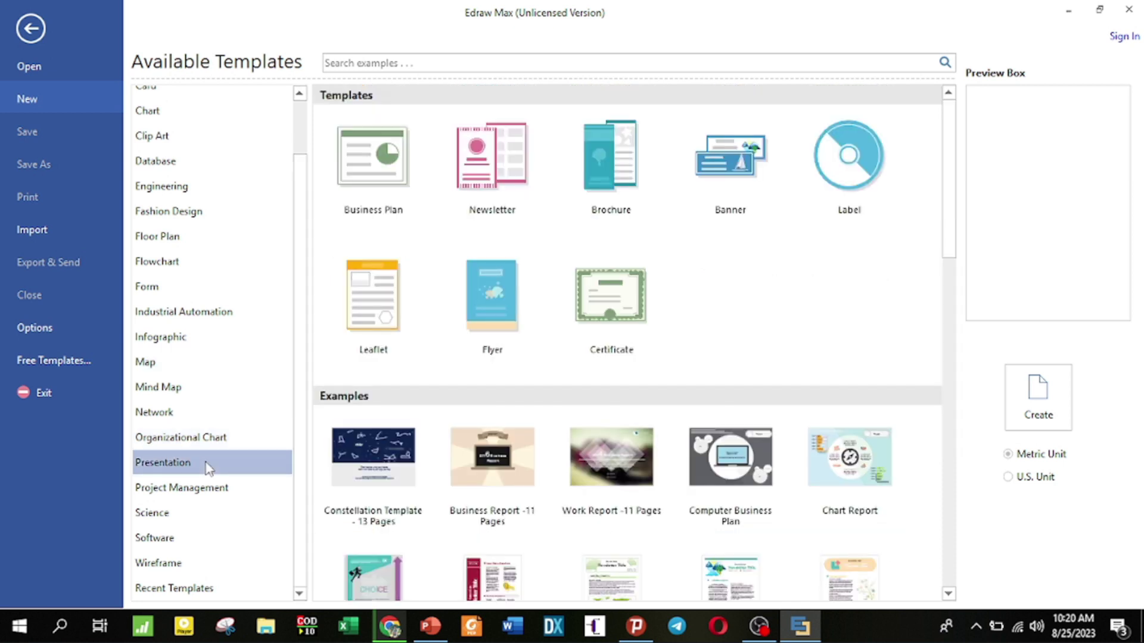
{"action": "left_click", "coordinate": [190, 497]}
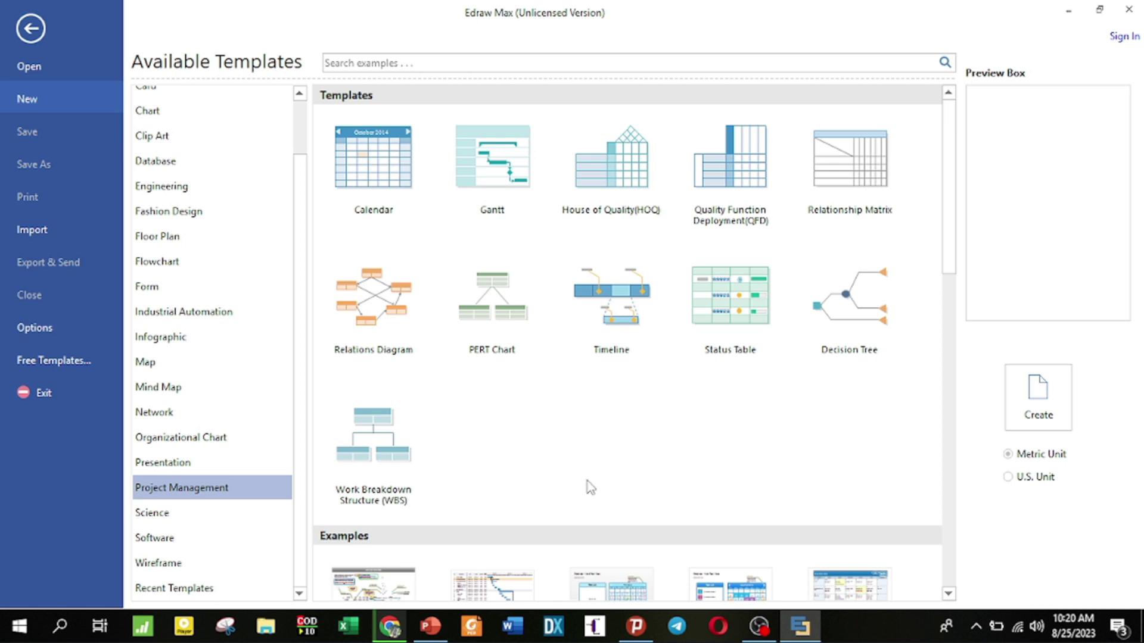
{"action": "left_click", "coordinate": [249, 510]}
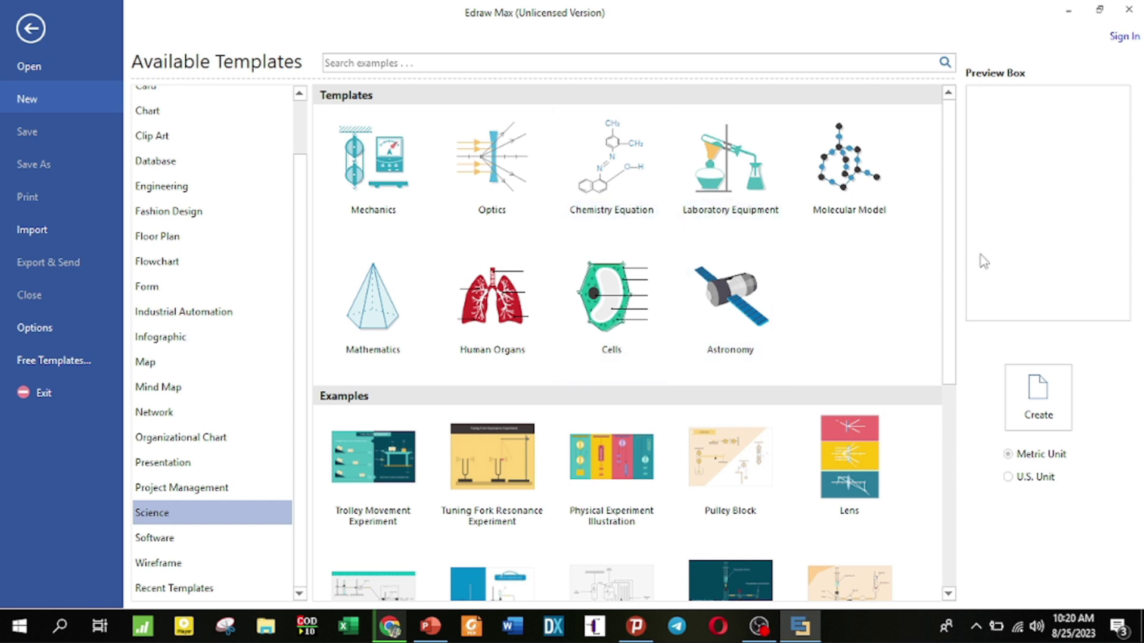
{"action": "scroll", "coordinate": [950, 256], "scroll_direction": "down", "scroll_amount": 1}
{"action": "scroll", "coordinate": [962, 291], "scroll_direction": "down", "scroll_amount": 5}
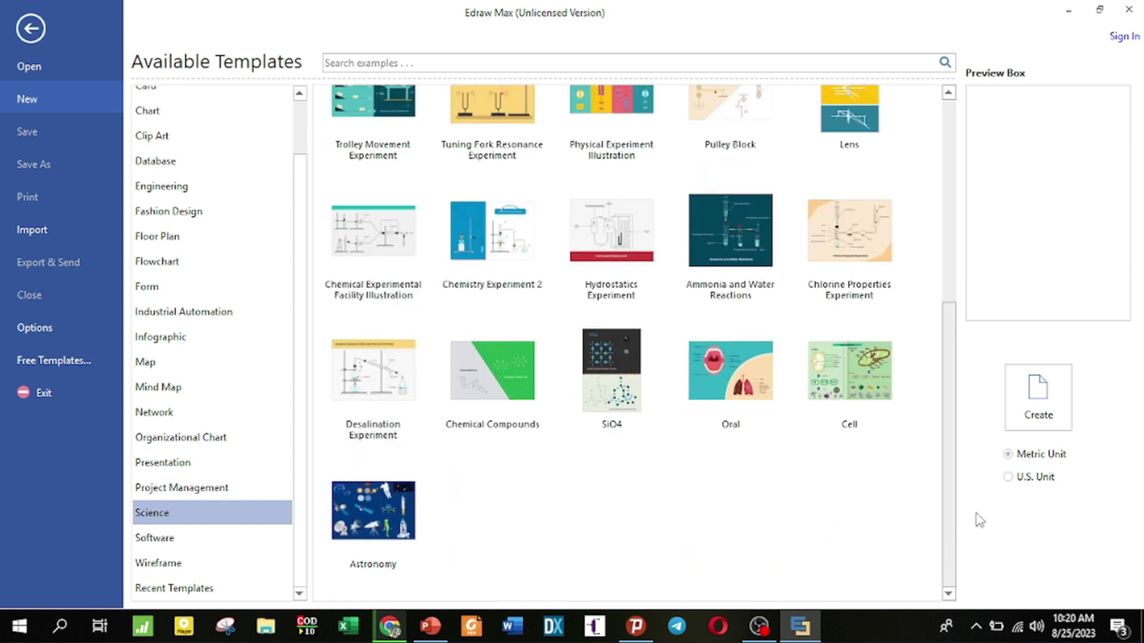
{"action": "left_click", "coordinate": [170, 530]}
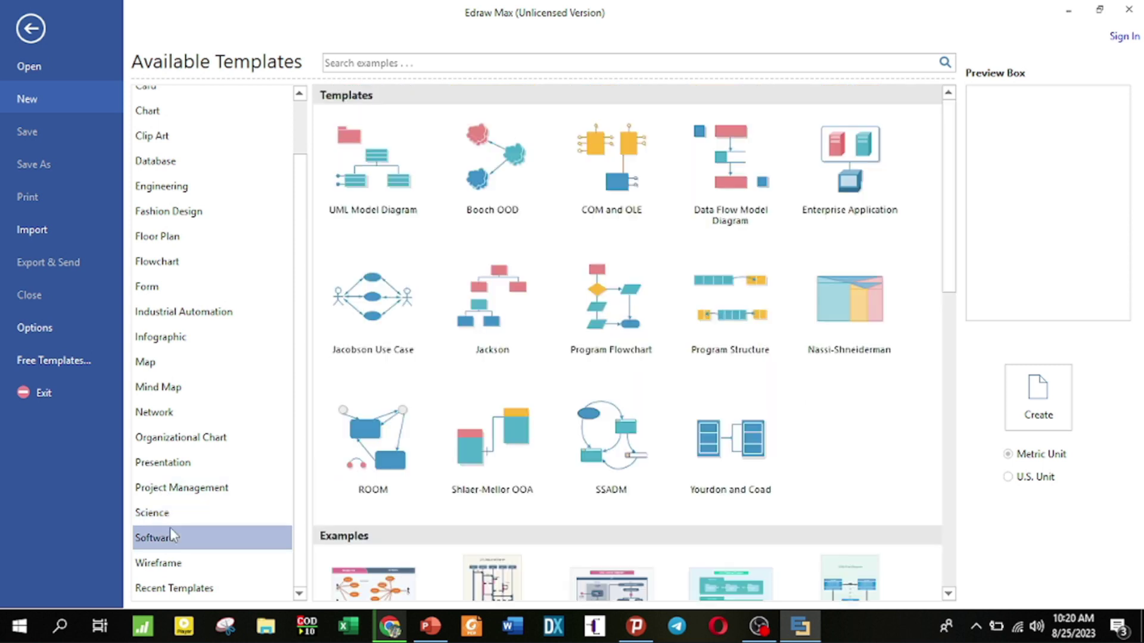
{"action": "left_click", "coordinate": [172, 567]}
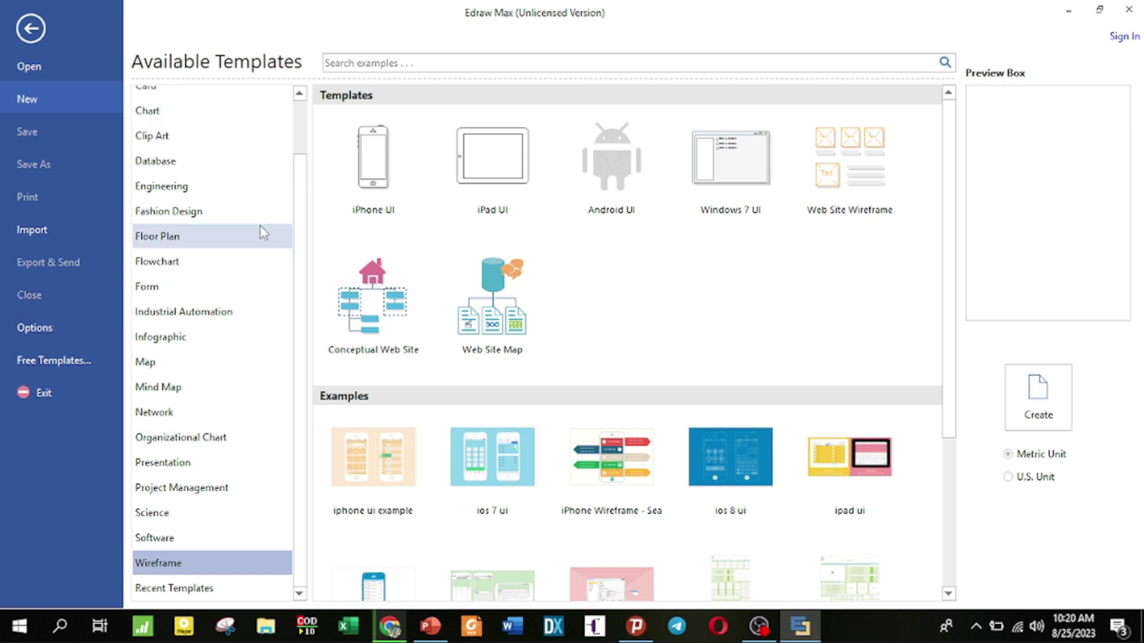
Open the Yeast Production PFD example from the Industrial Automation category as a new drawing.
{"action": "left_click", "coordinate": [177, 324]}
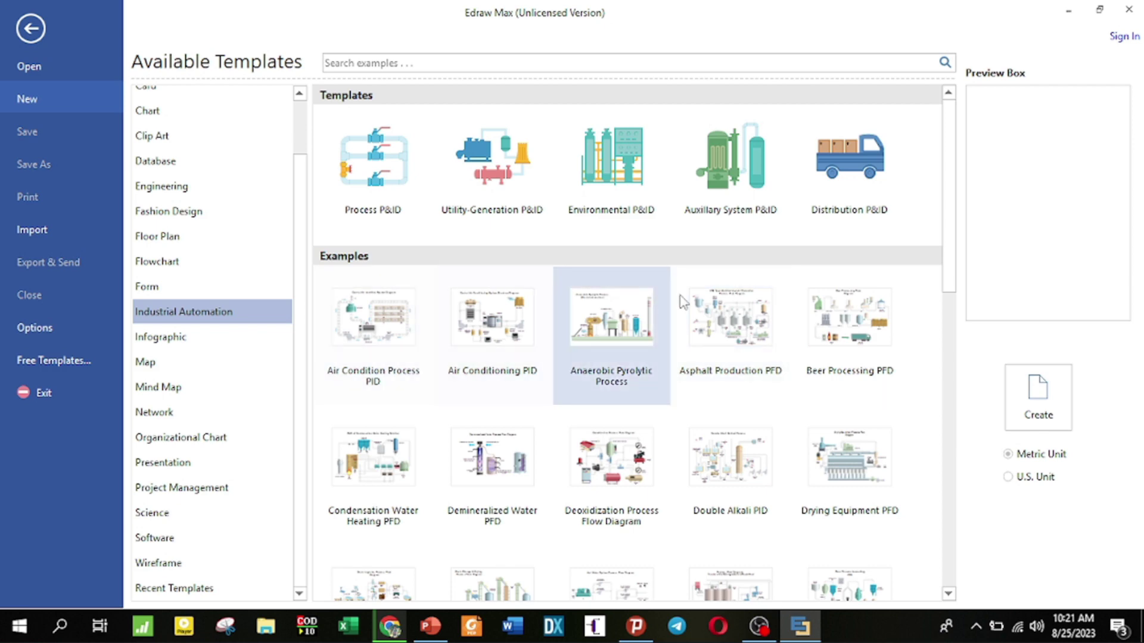
{"action": "left_click_drag", "start_coordinate": [951, 223], "coordinate": [970, 538]}
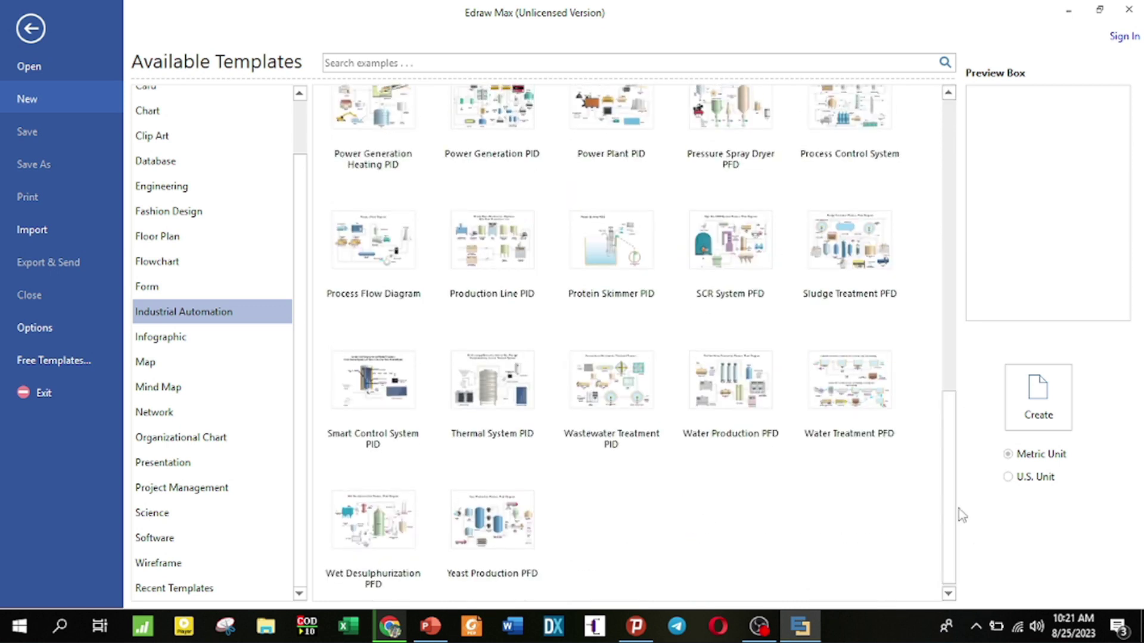
{"action": "left_click", "coordinate": [473, 517]}
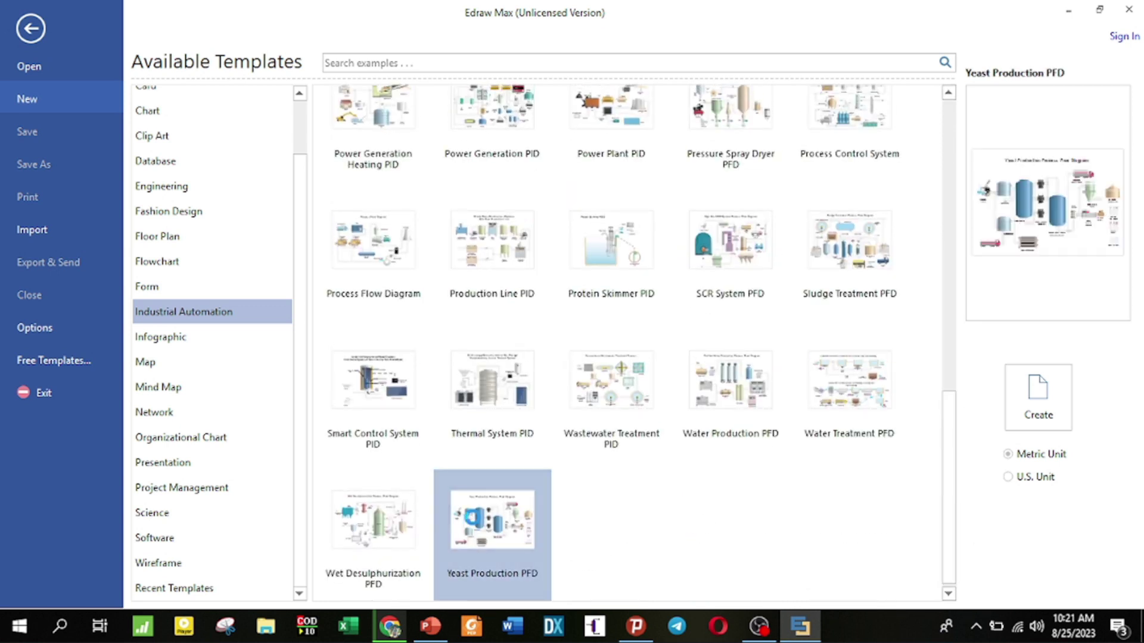
{"action": "double_click", "coordinate": [472, 519]}
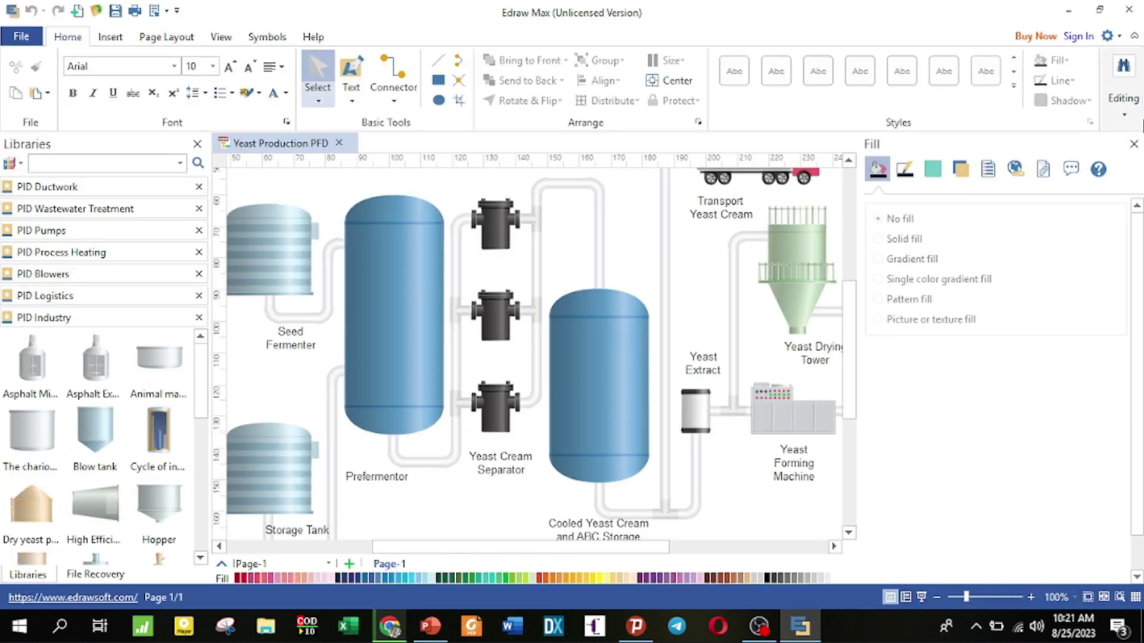
Hide the Fill pane, view the yeast production diagram as a full-screen presentation, and return to the editor.
{"action": "left_click", "coordinate": [1134, 145]}
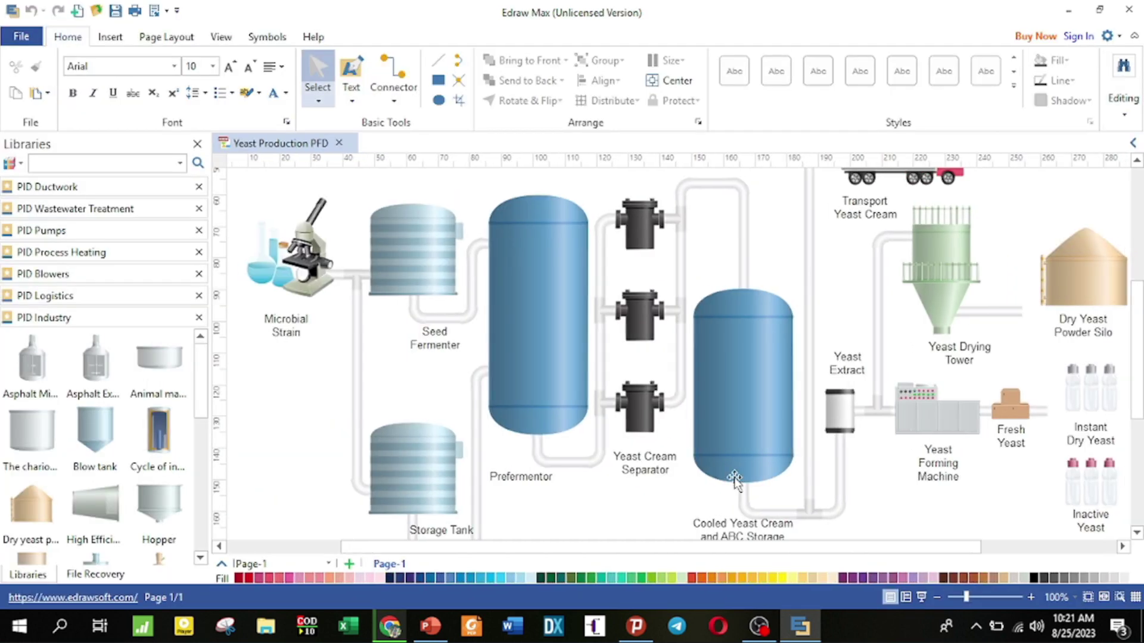
{"action": "left_click", "coordinate": [922, 598]}
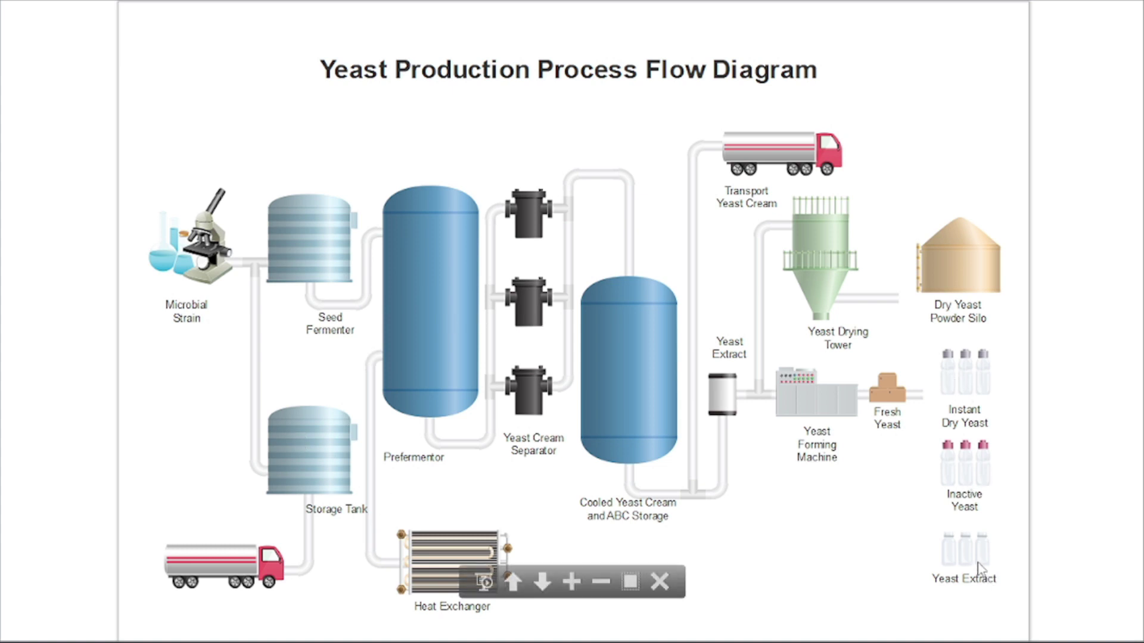
{"action": "left_click", "coordinate": [658, 582]}
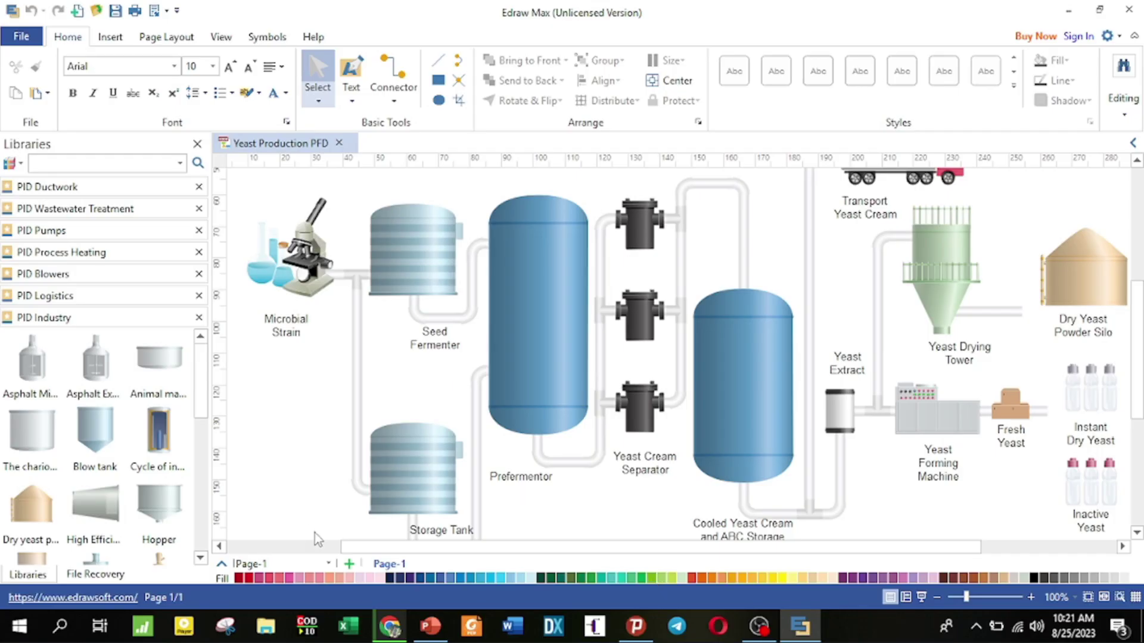
Add a second, blank page to the yeast production drawing.
{"action": "left_click", "coordinate": [350, 565]}
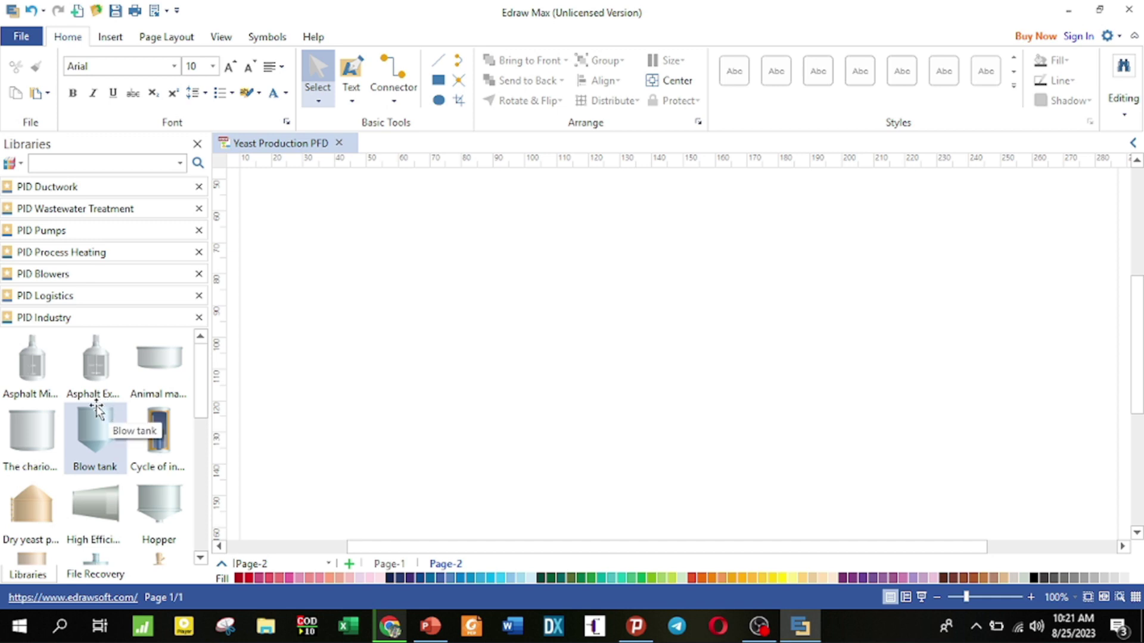
Look through the available shape libraries, including Card, Clip Art, Infographic, Industrial Automation and Mind Map, without adding any.
{"action": "left_click", "coordinate": [21, 164]}
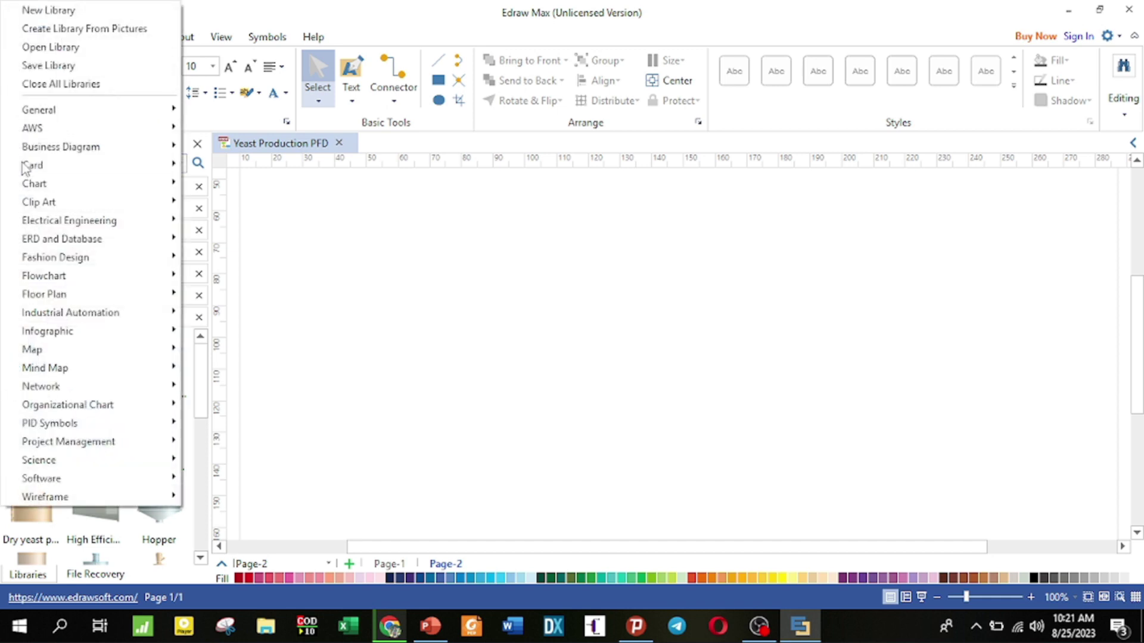
{"action": "mouse_move", "coordinate": [146, 110]}
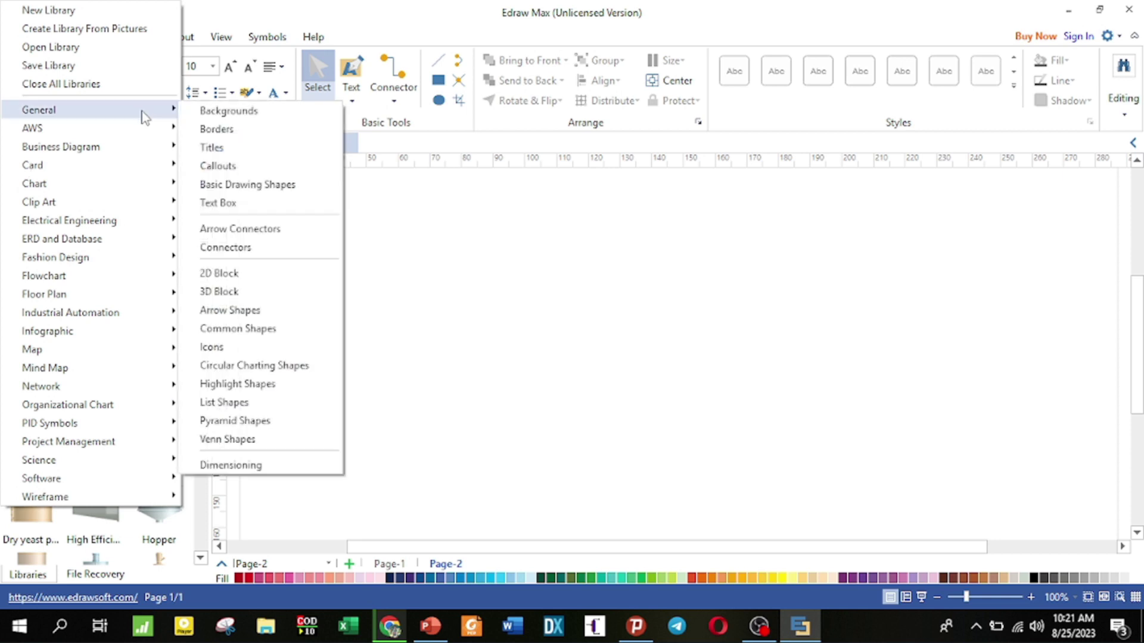
{"action": "mouse_move", "coordinate": [202, 130]}
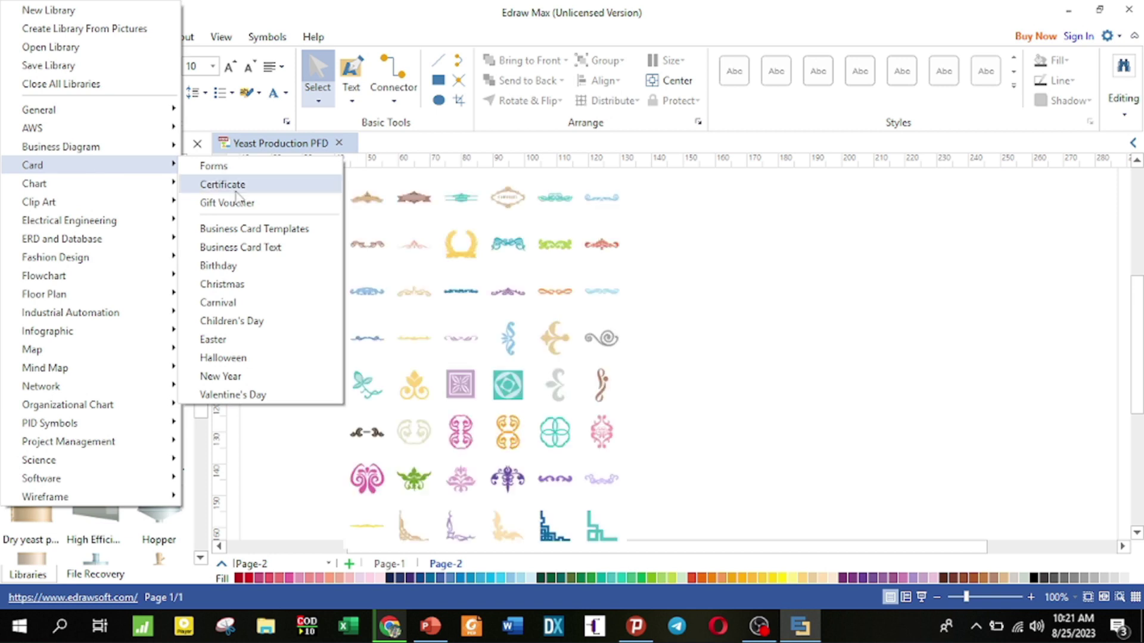
{"action": "mouse_move", "coordinate": [16, 210]}
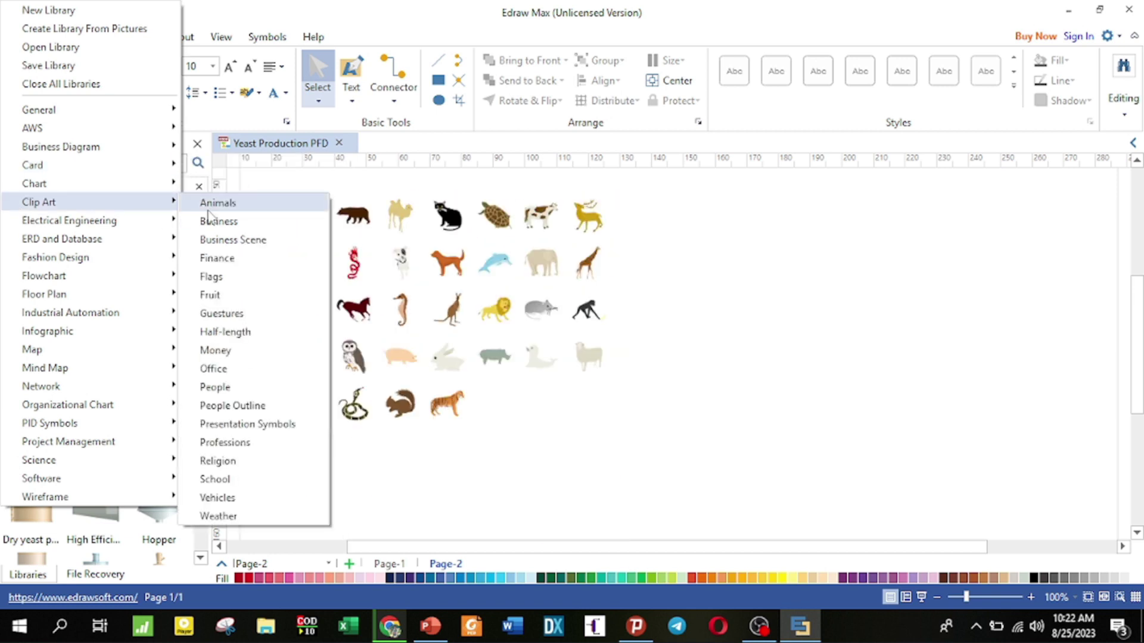
{"action": "mouse_move", "coordinate": [215, 244]}
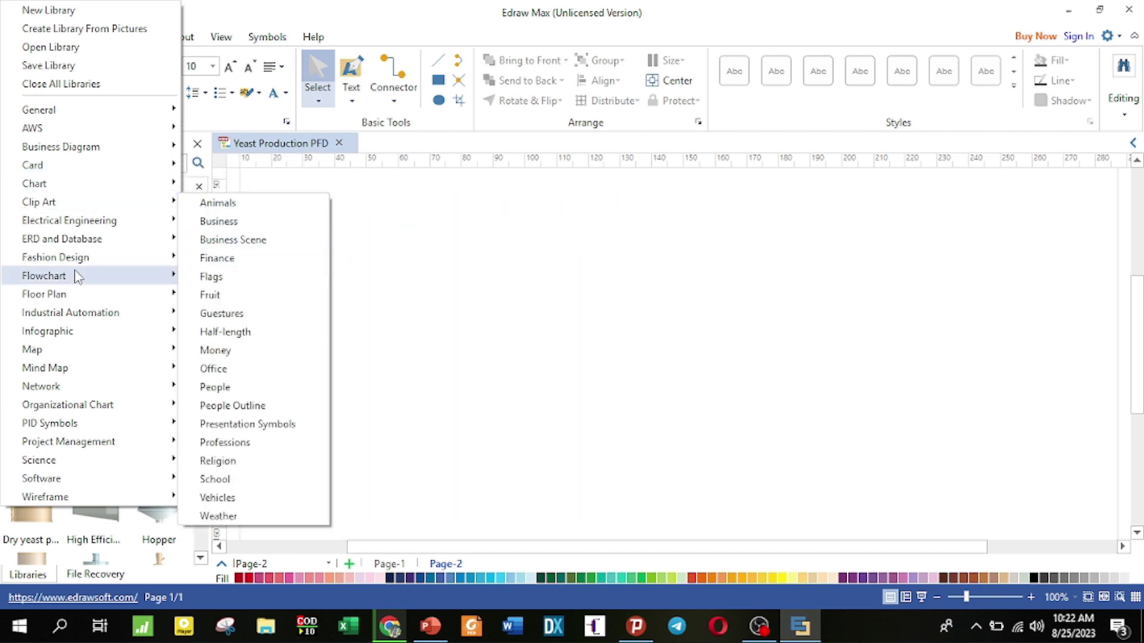
{"action": "mouse_move", "coordinate": [77, 273]}
{"action": "mouse_move", "coordinate": [256, 314]}
{"action": "mouse_move", "coordinate": [63, 333]}
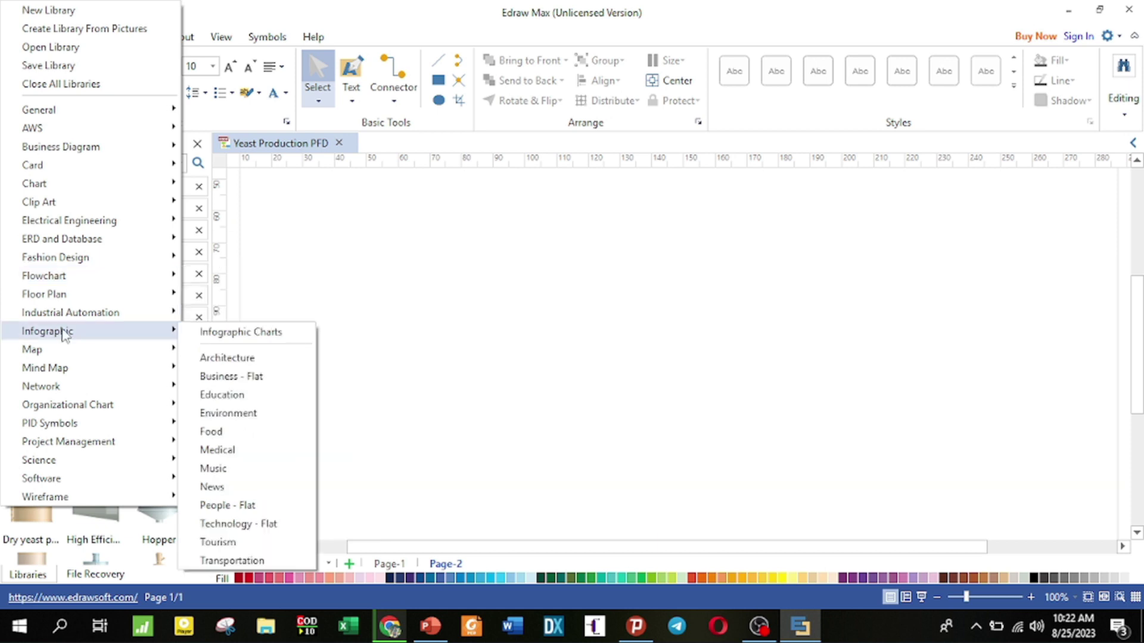
{"action": "mouse_move", "coordinate": [107, 314]}
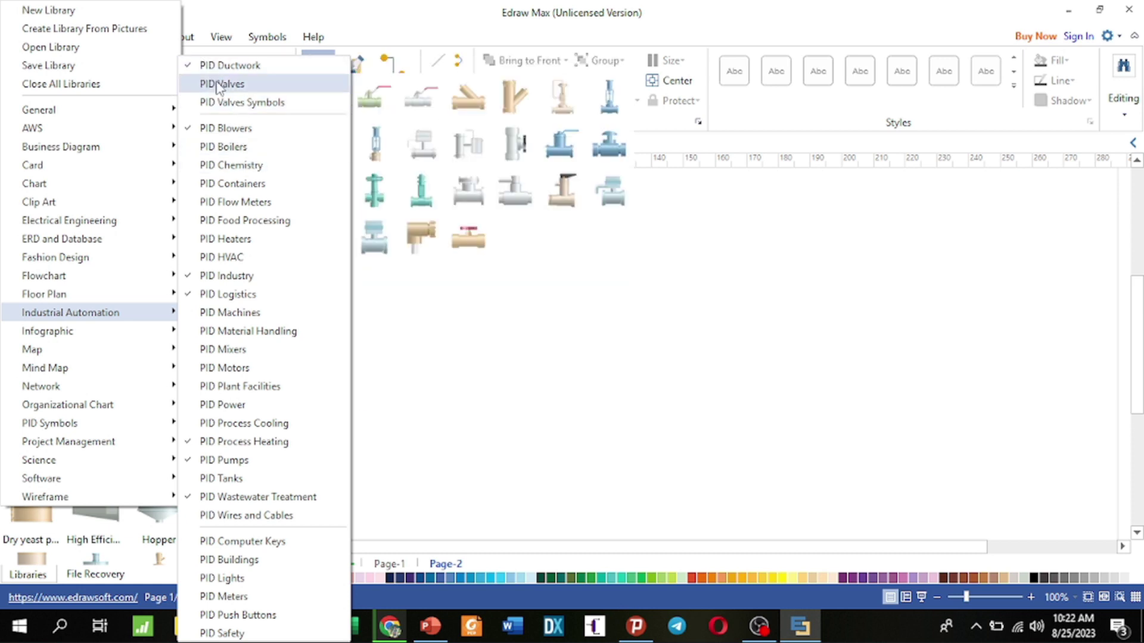
{"action": "mouse_move", "coordinate": [251, 169]}
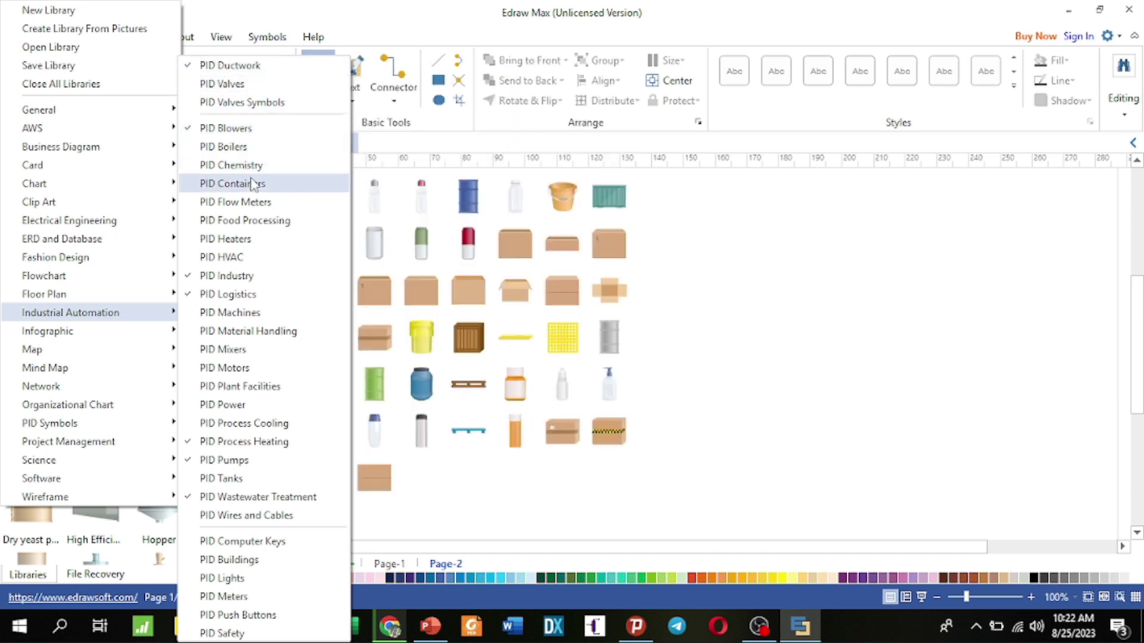
{"action": "mouse_move", "coordinate": [266, 244]}
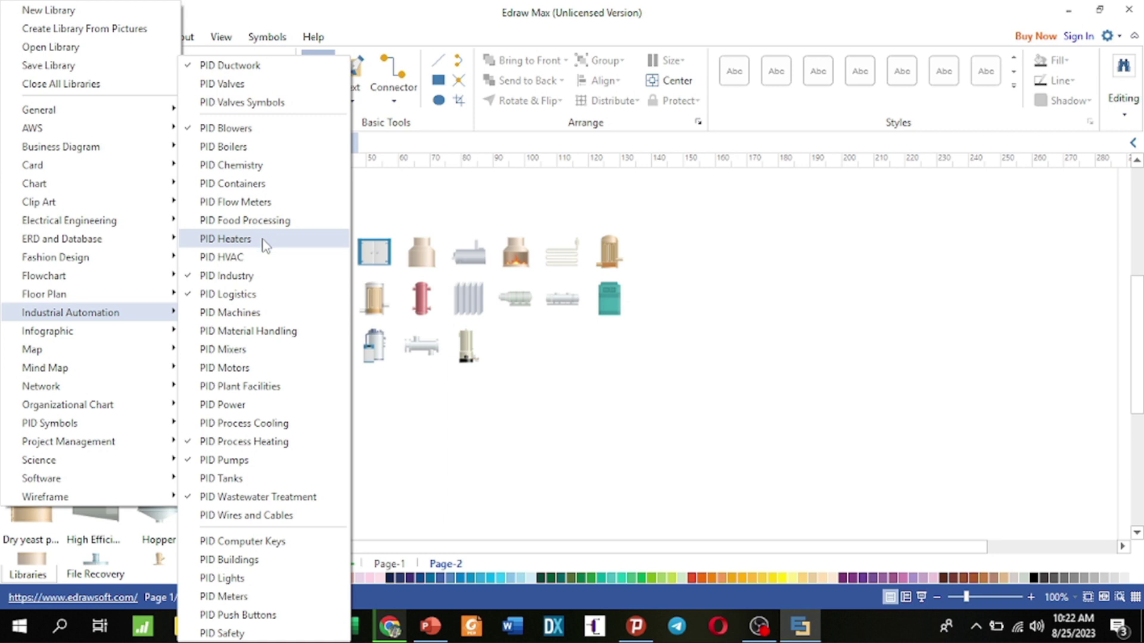
{"action": "mouse_move", "coordinate": [265, 280]}
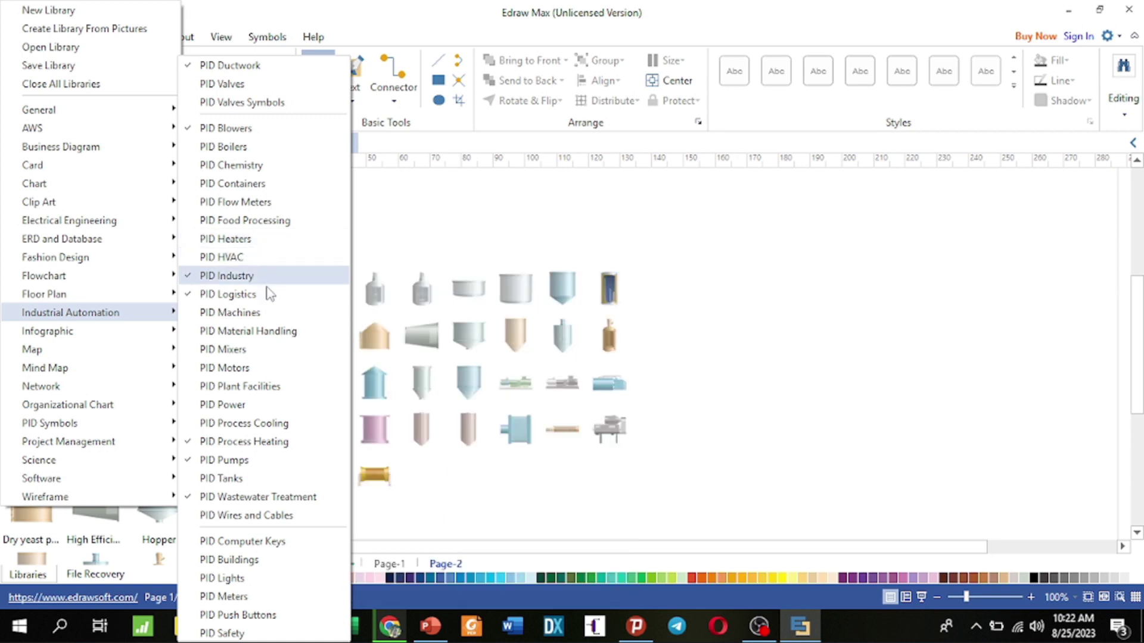
{"action": "mouse_move", "coordinate": [271, 370]}
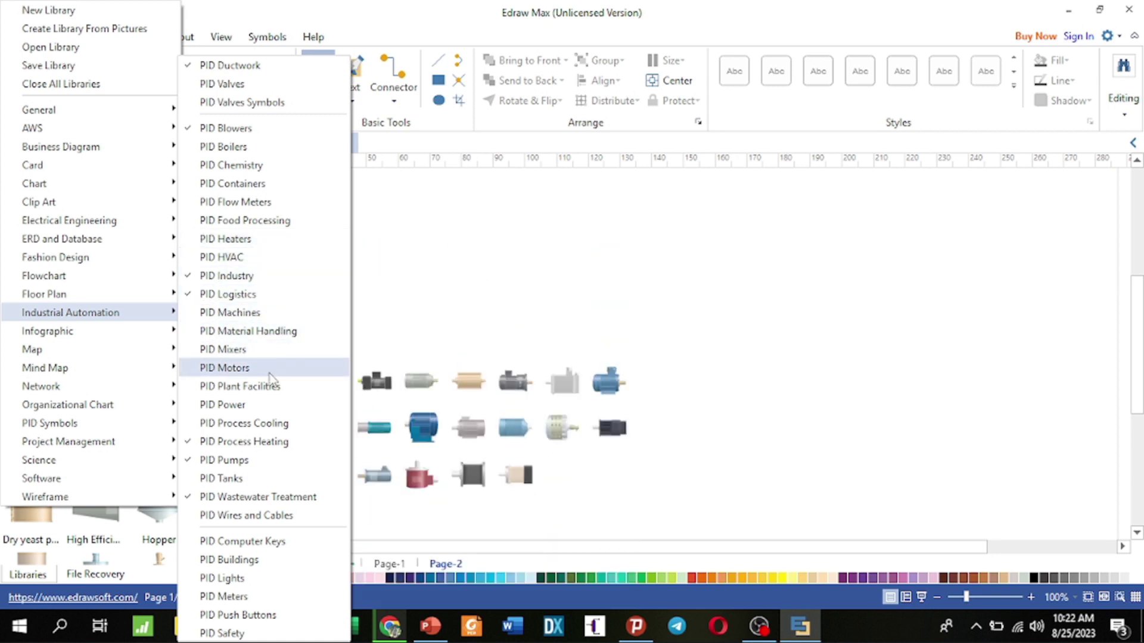
{"action": "mouse_move", "coordinate": [268, 411]}
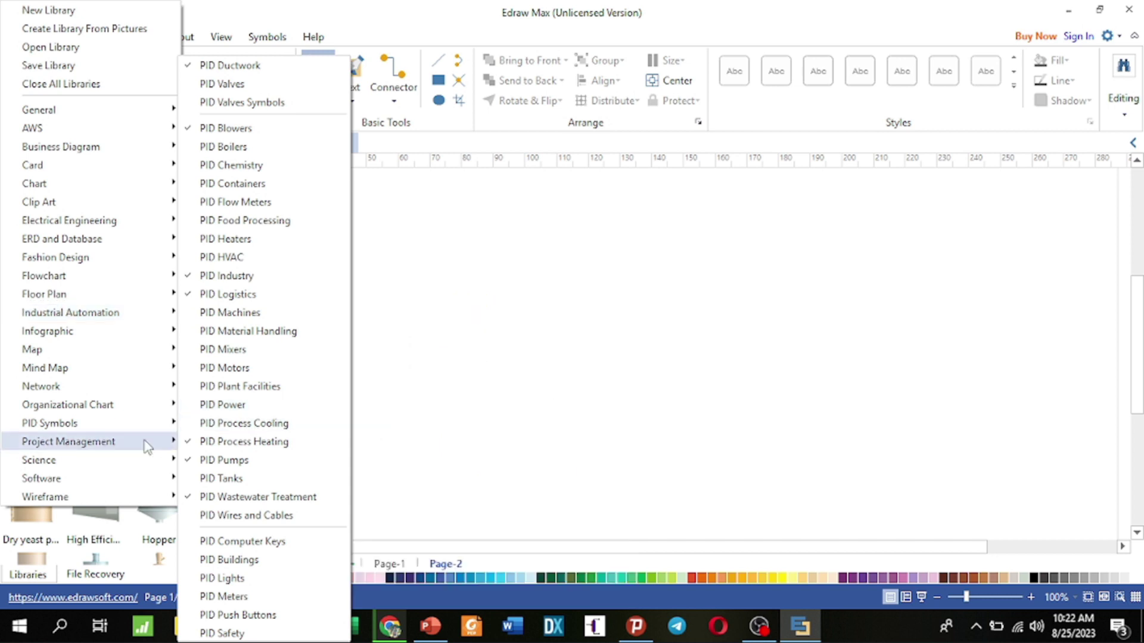
{"action": "mouse_move", "coordinate": [81, 370]}
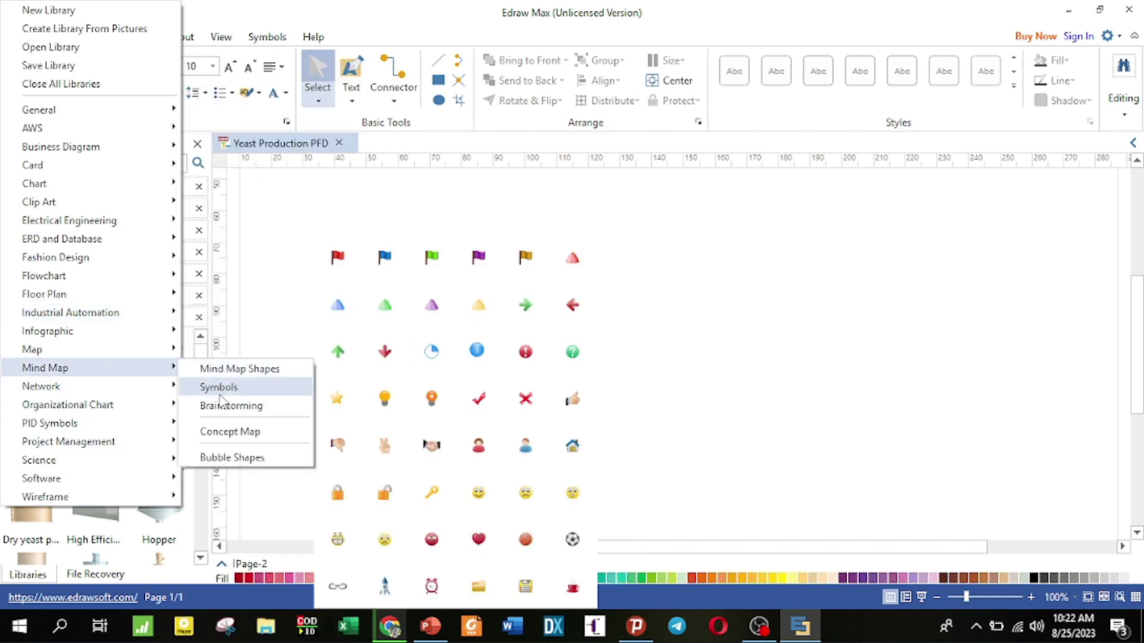
{"action": "mouse_move", "coordinate": [224, 407]}
{"action": "left_click", "coordinate": [473, 308]}
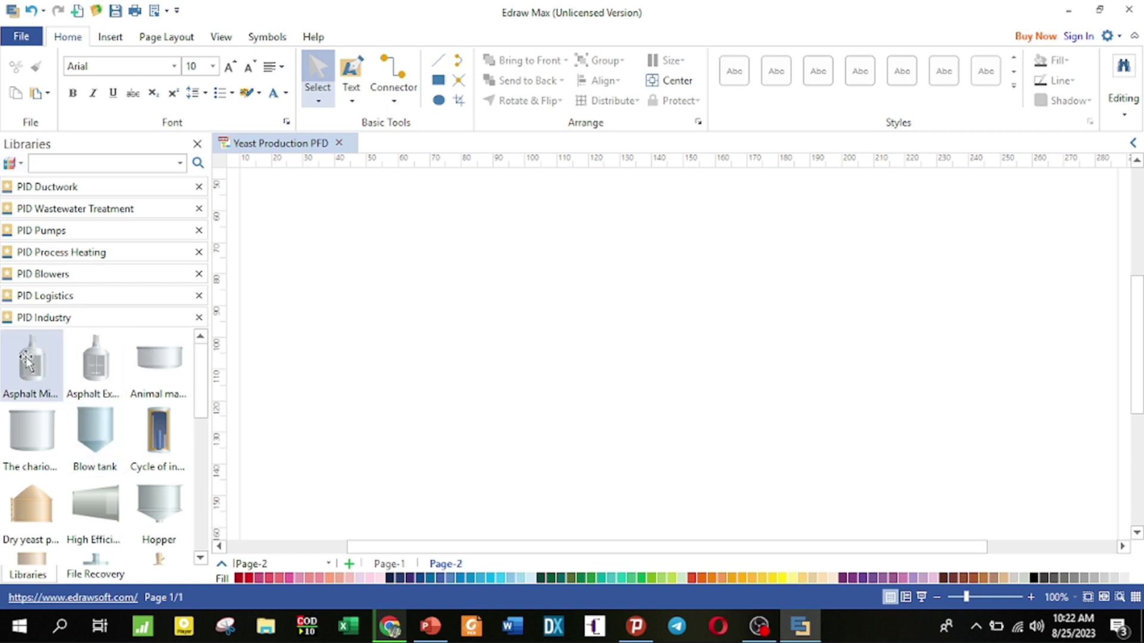
Place the first asphalt vessel from the PID Industry library on Page-2, and a Conveyor shape to its right.
{"action": "left_click_drag", "start_coordinate": [25, 365], "coordinate": [478, 357]}
{"action": "left_click", "coordinate": [595, 337]}
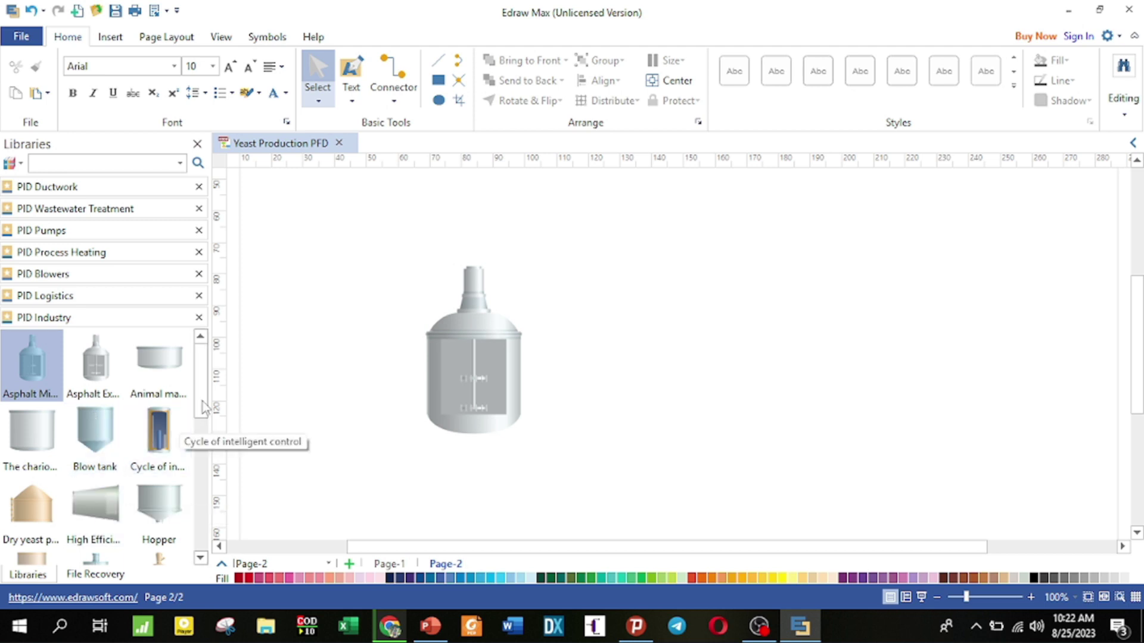
{"action": "scroll", "coordinate": [206, 441], "scroll_direction": "down", "scroll_amount": 3}
{"action": "scroll", "coordinate": [210, 444], "scroll_direction": "down", "scroll_amount": 3}
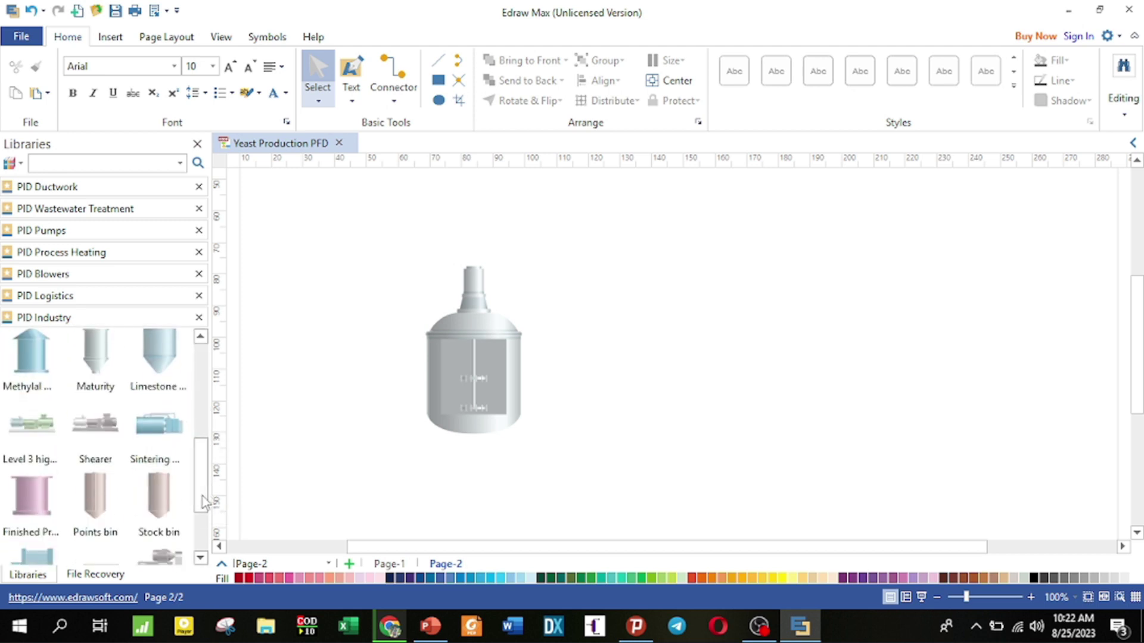
{"action": "scroll", "coordinate": [149, 453], "scroll_direction": "down", "scroll_amount": 3}
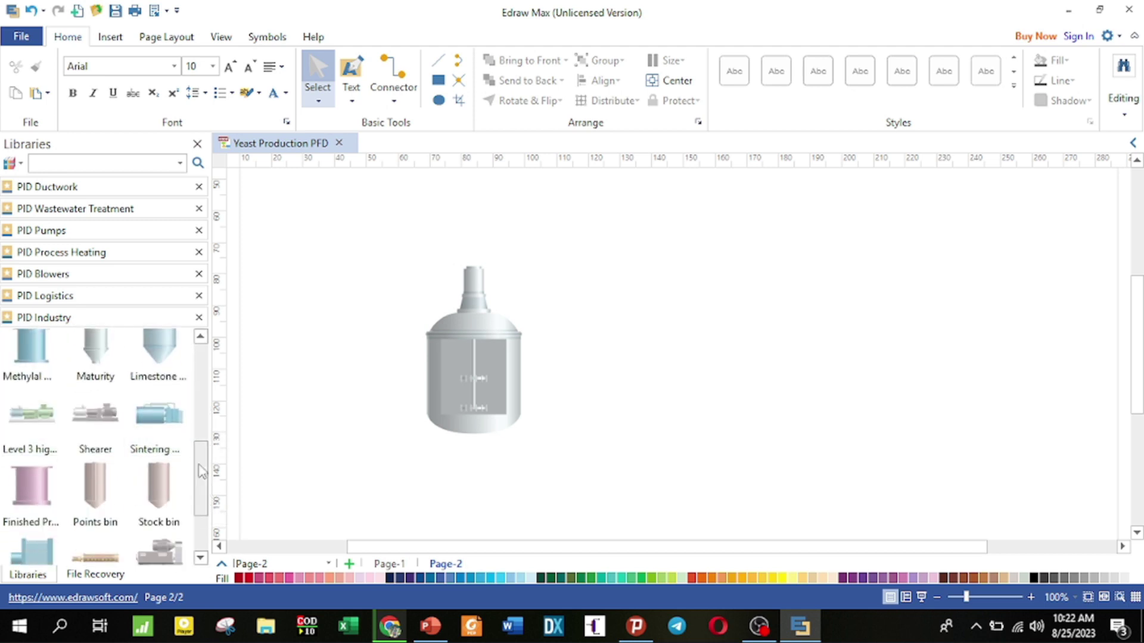
{"action": "left_click", "coordinate": [108, 453]}
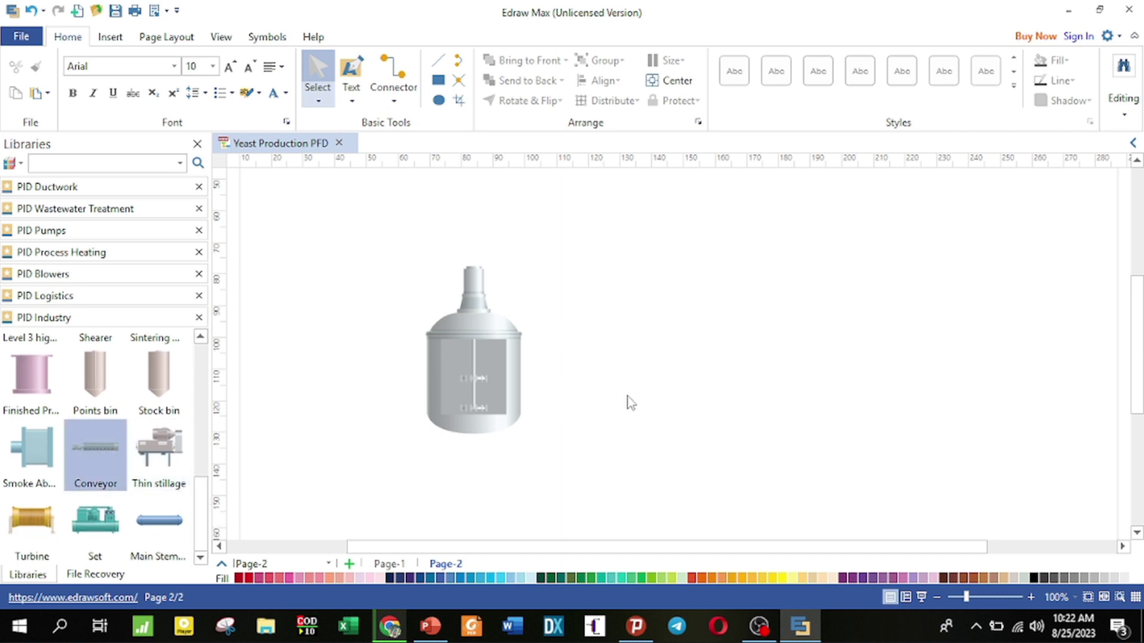
{"action": "left_click_drag", "start_coordinate": [107, 448], "coordinate": [743, 386]}
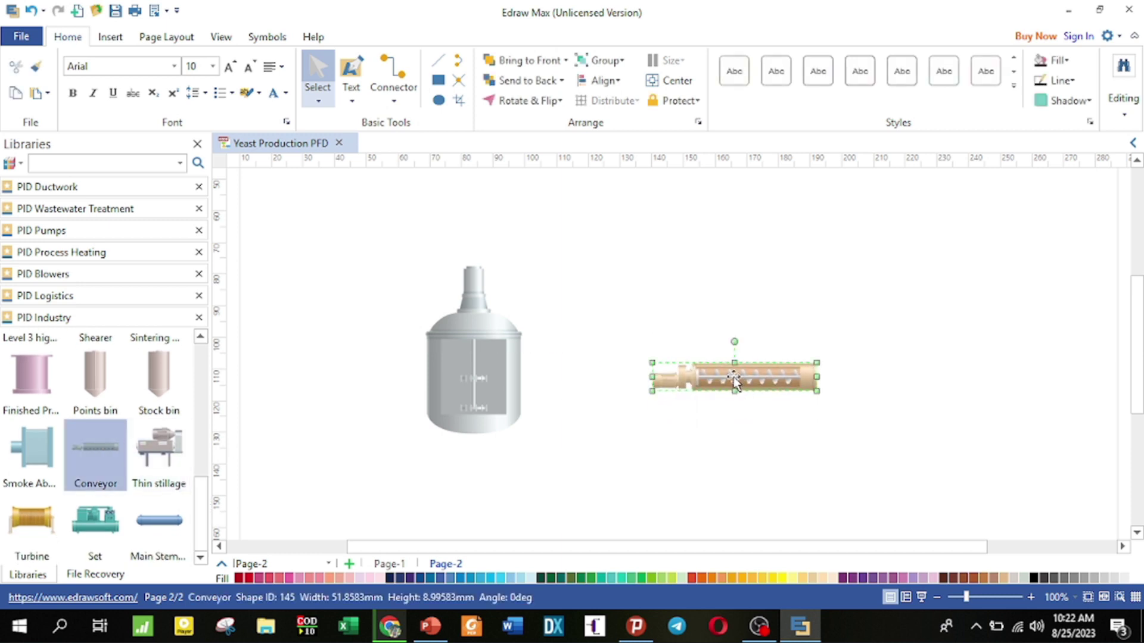
{"action": "left_click", "coordinate": [619, 462]}
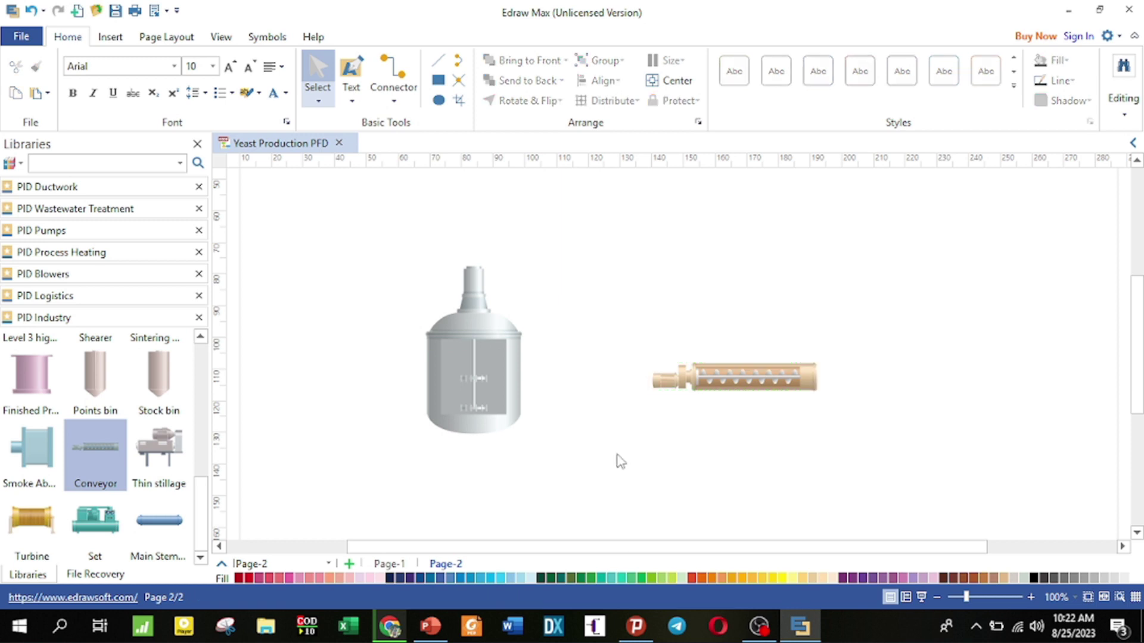
Place a Stock bin from the PID Industry library to the right of the conveyor, slightly higher on the page.
{"action": "left_click", "coordinate": [156, 386]}
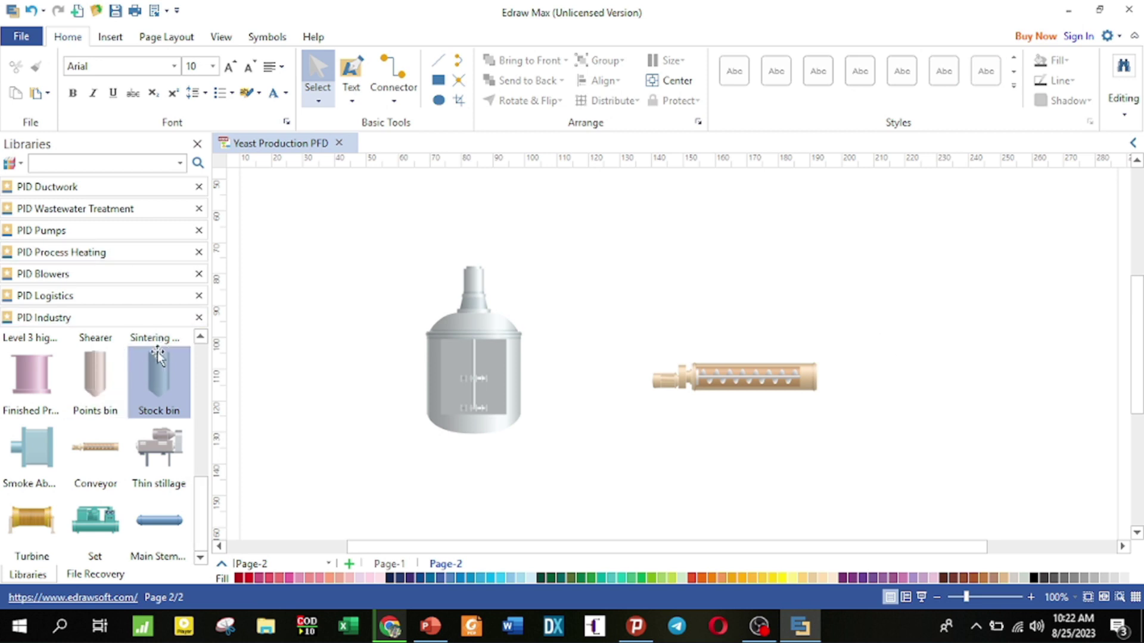
{"action": "left_click_drag", "start_coordinate": [159, 375], "coordinate": [942, 336]}
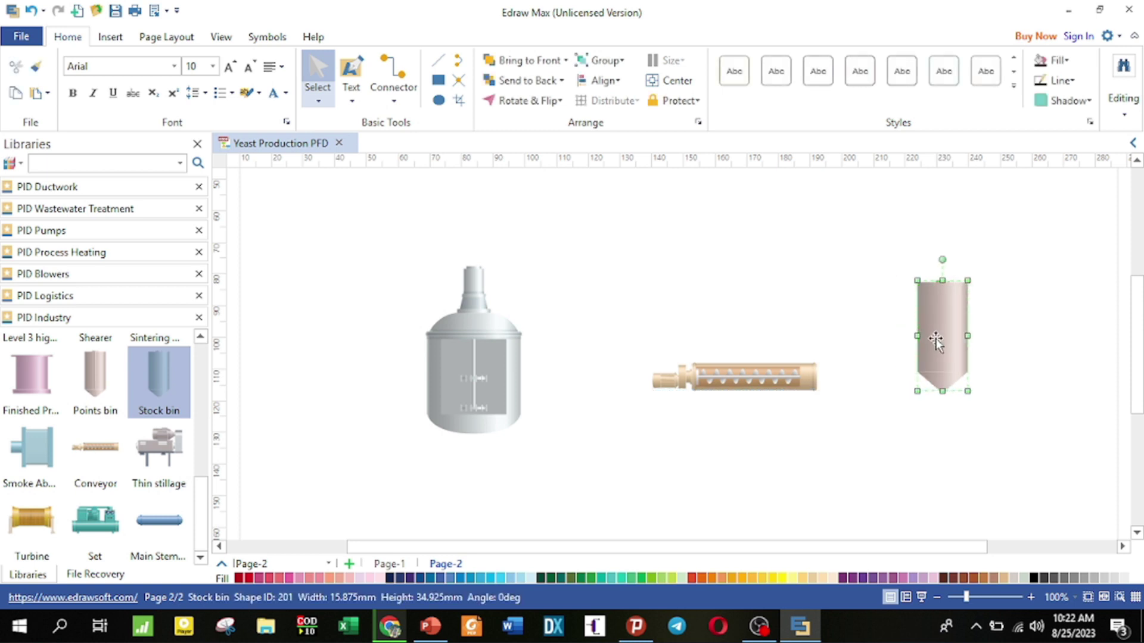
{"action": "left_click", "coordinate": [806, 306]}
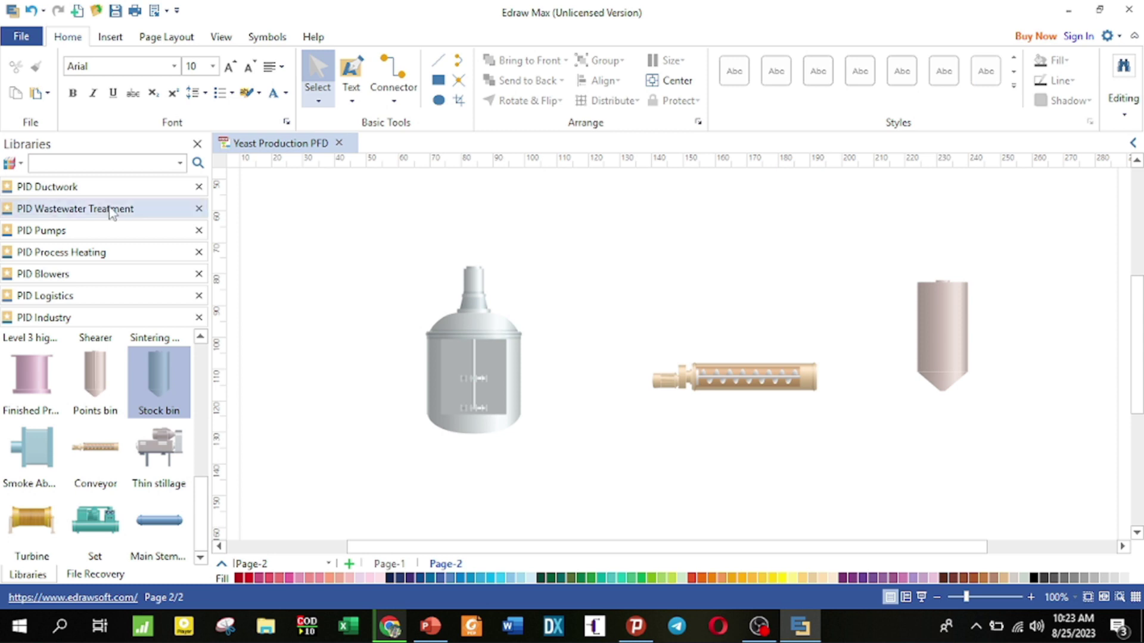
Bring up the PID Ductwork library from the Industrial Automation category and look through its duct shapes.
{"action": "left_click", "coordinate": [19, 165]}
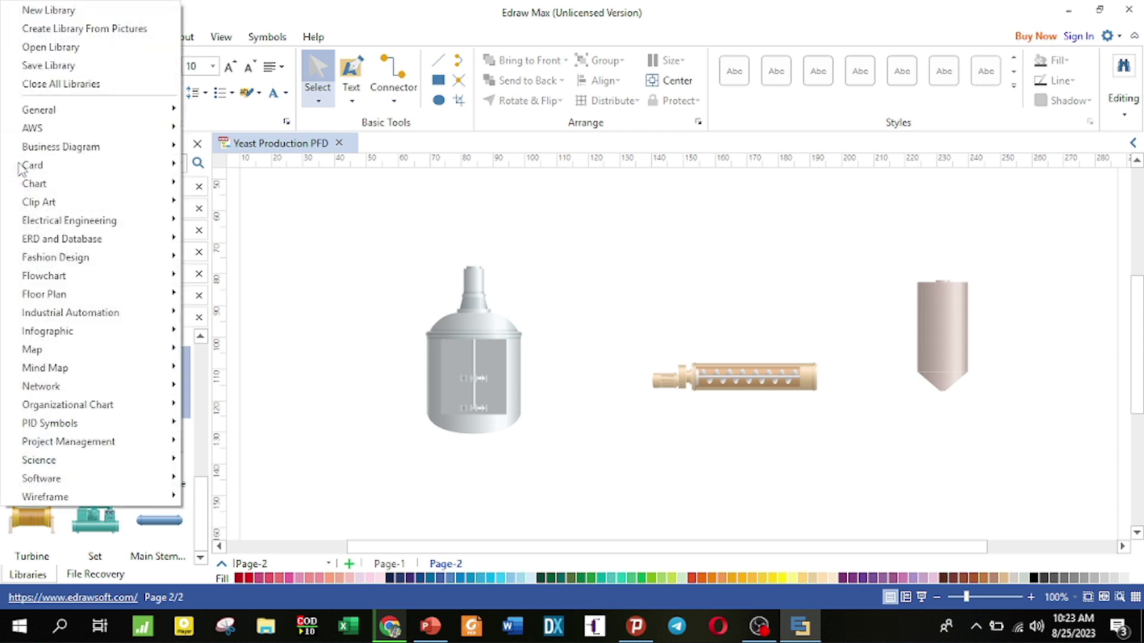
{"action": "mouse_move", "coordinate": [91, 313]}
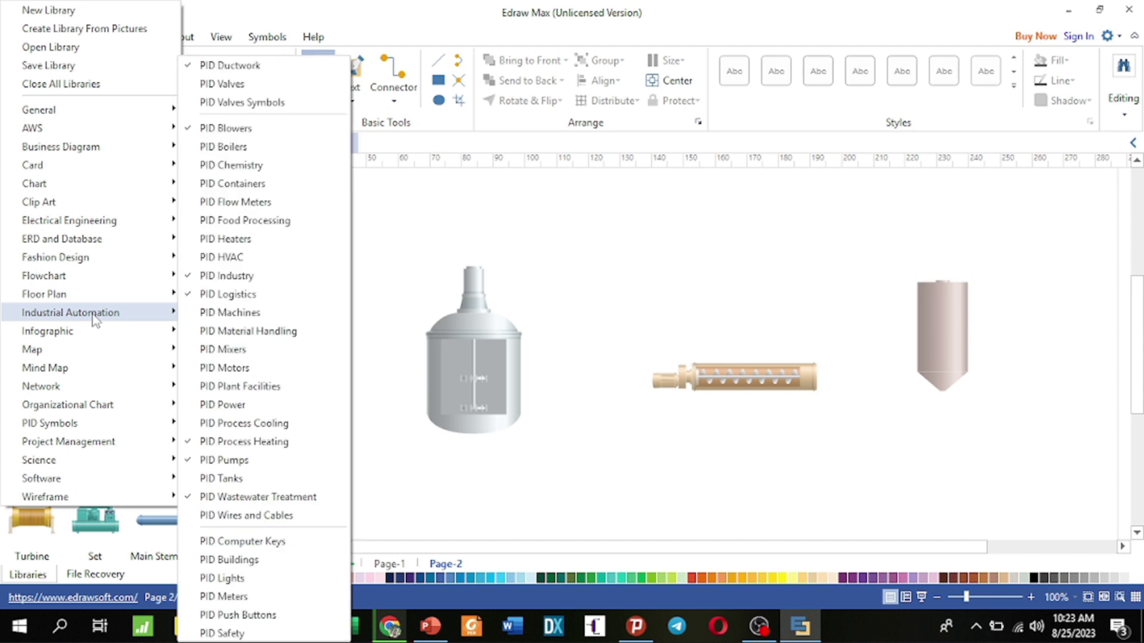
{"action": "left_click", "coordinate": [230, 67]}
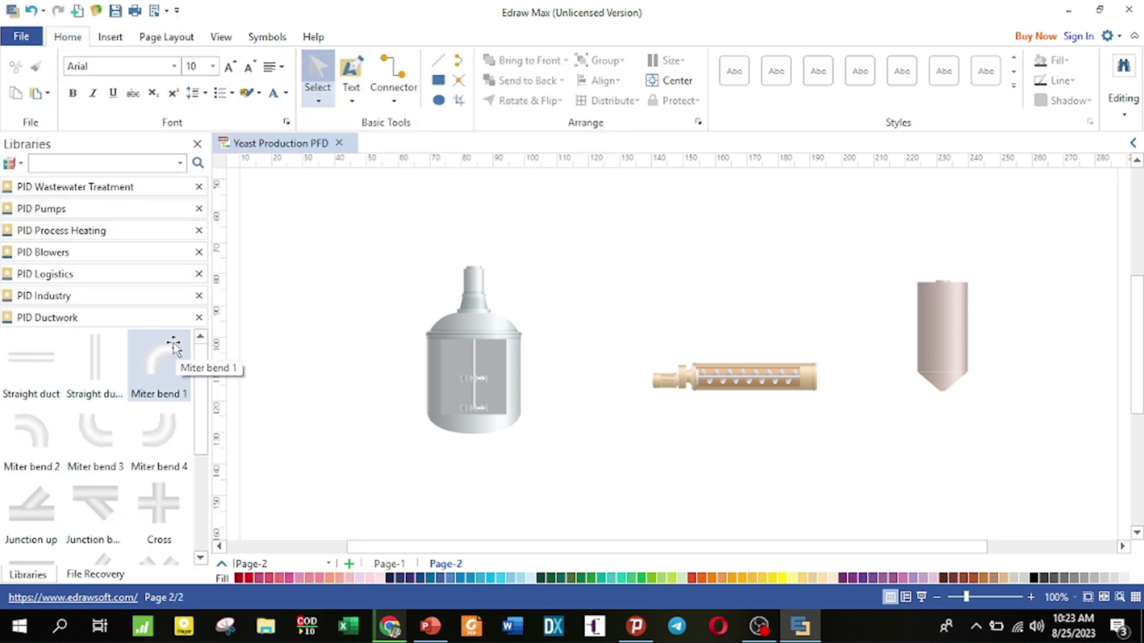
{"action": "left_click_drag", "start_coordinate": [201, 375], "coordinate": [213, 462]}
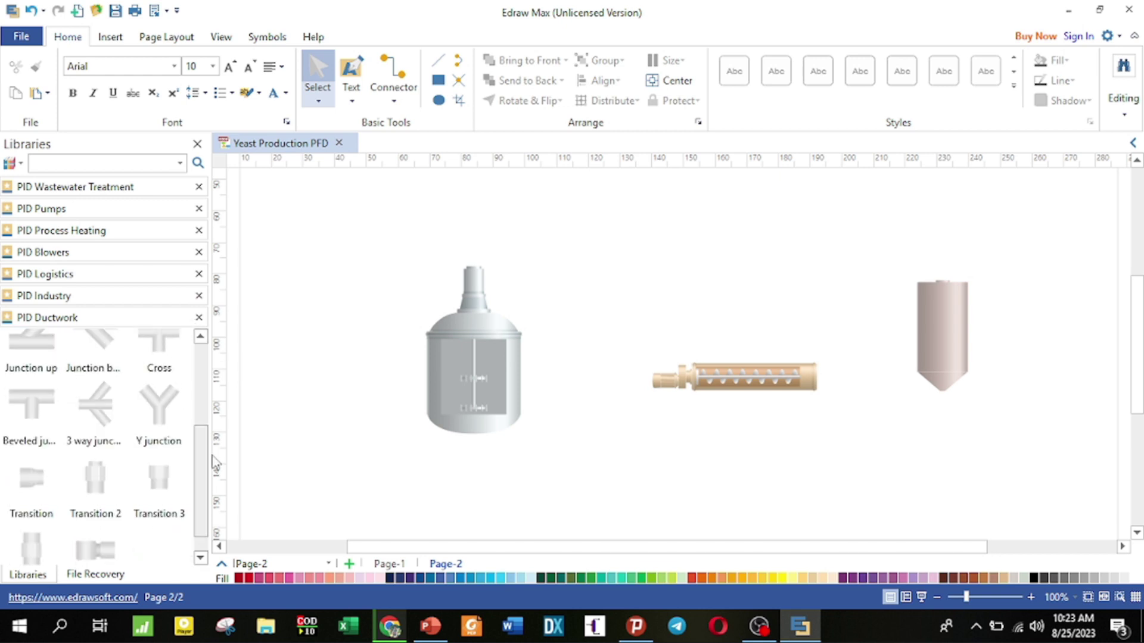
{"action": "scroll", "coordinate": [153, 360], "scroll_direction": "up", "scroll_amount": 5}
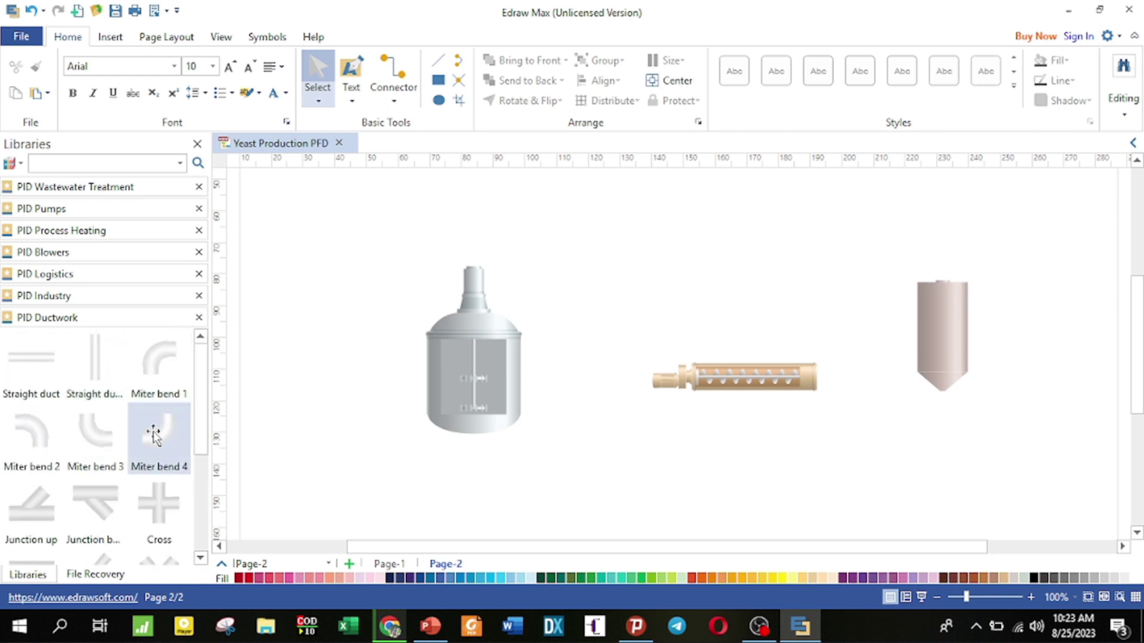
Attach a Miter bend 1 to the top outlet of the asphalt vessel and extend its open end horizontally towards the conveyor.
{"action": "left_click", "coordinate": [154, 377]}
{"action": "left_click_drag", "start_coordinate": [154, 376], "coordinate": [480, 248]}
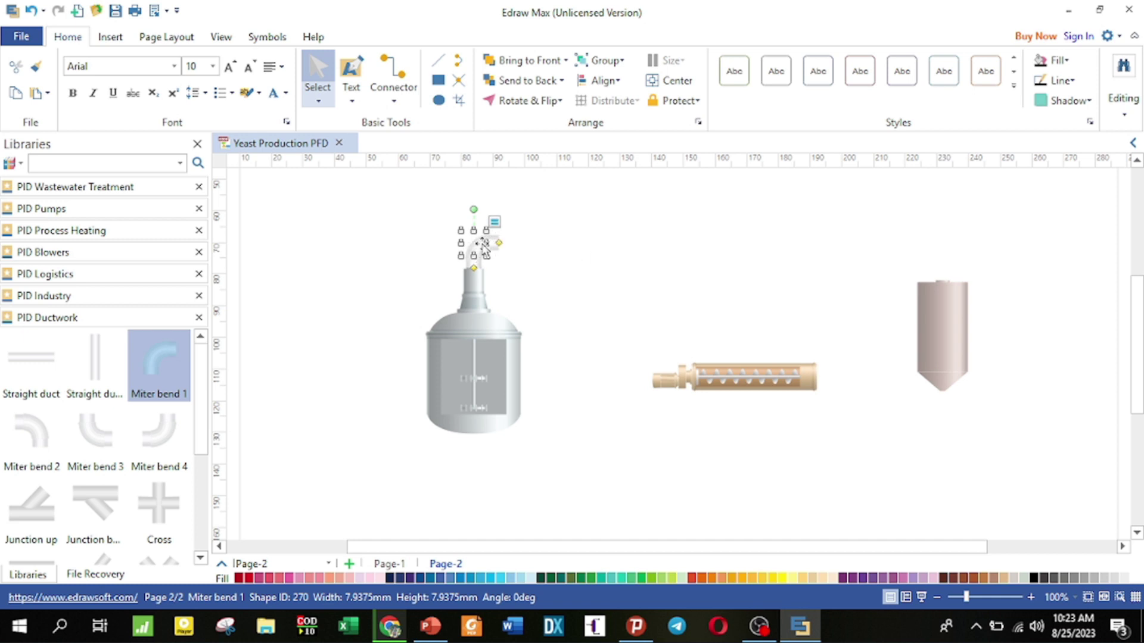
{"action": "left_click_drag", "start_coordinate": [500, 242], "coordinate": [628, 252]}
{"action": "left_click", "coordinate": [596, 298]}
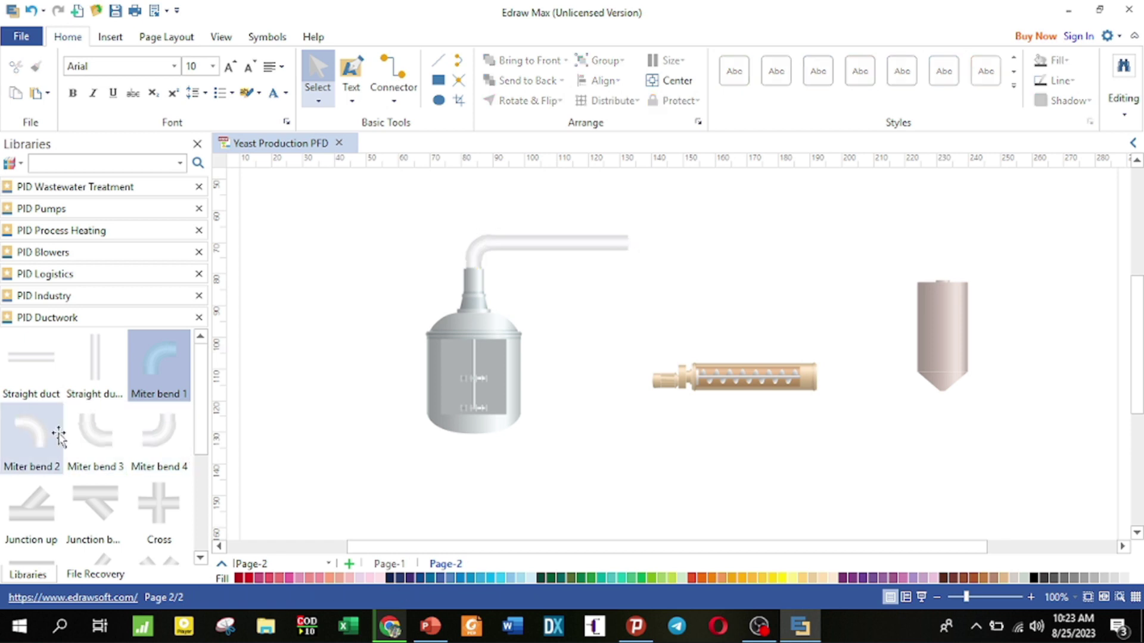
Continue the pipe down to the conveyor inlet with Miter bend 2 and Miter bend 3, and shift the conveyor to meet its end.
{"action": "left_click_drag", "start_coordinate": [33, 434], "coordinate": [636, 371]}
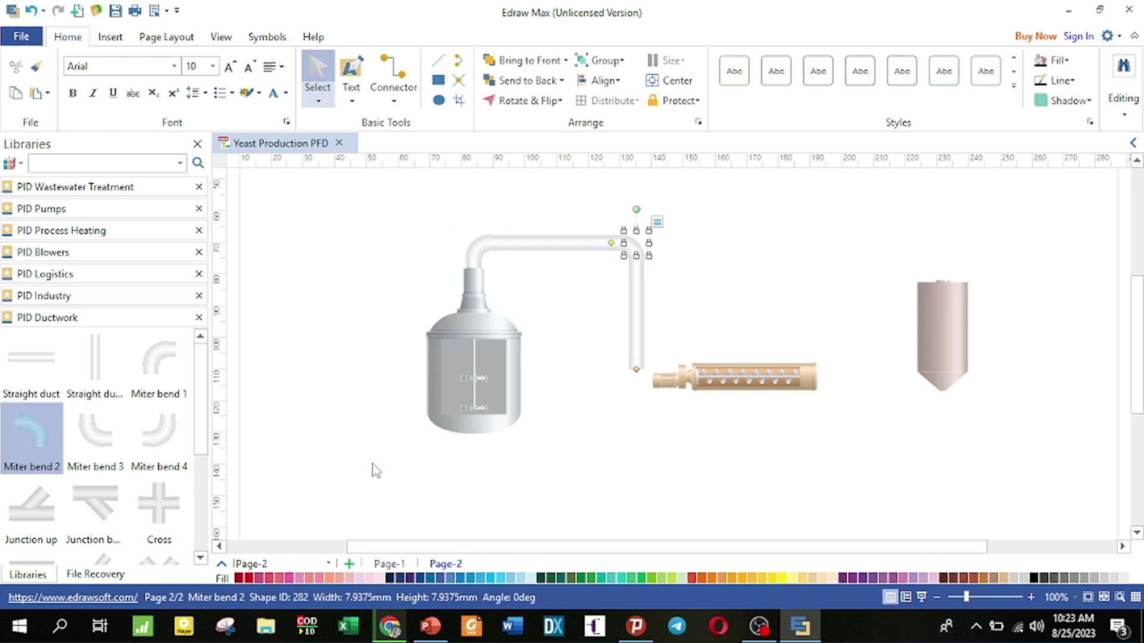
{"action": "left_click_drag", "start_coordinate": [114, 439], "coordinate": [638, 391]}
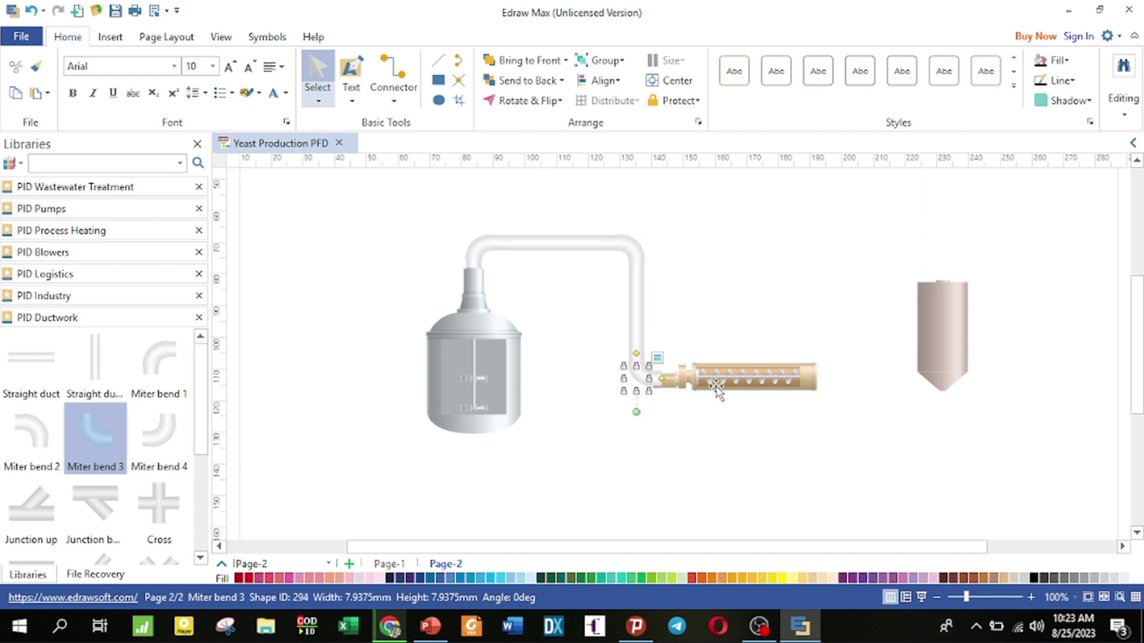
{"action": "left_click", "coordinate": [725, 387]}
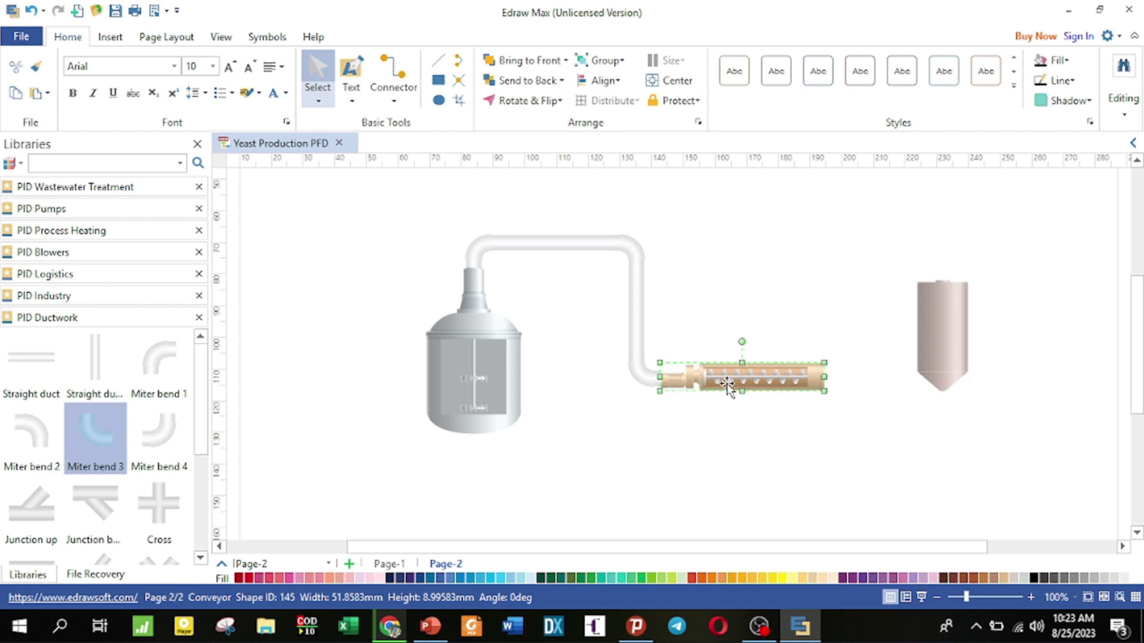
{"action": "left_click", "coordinate": [766, 417]}
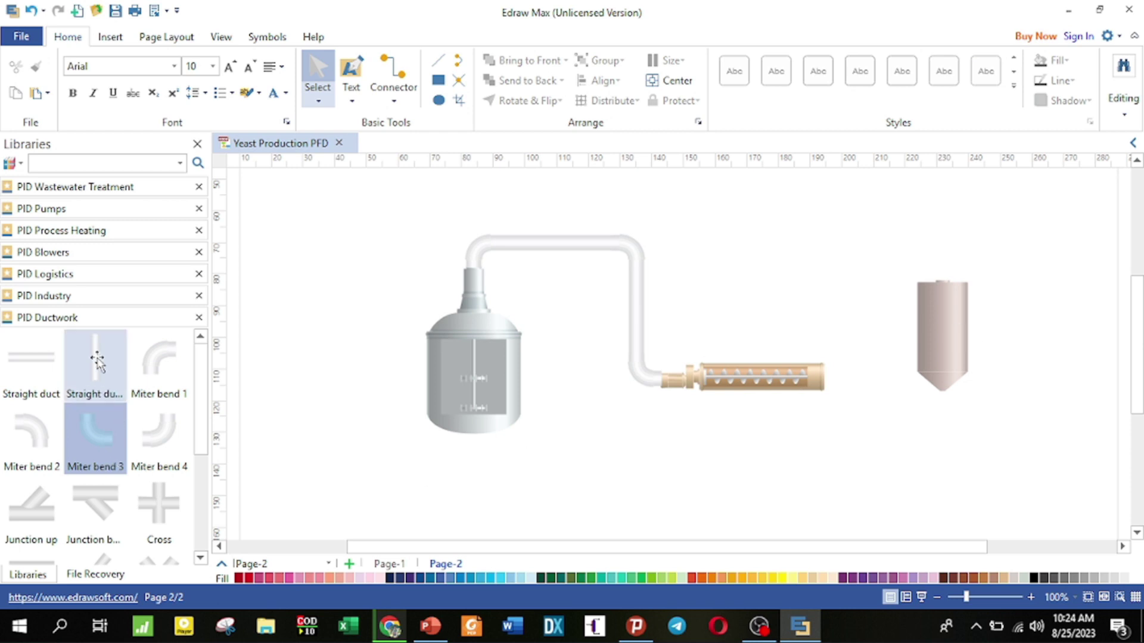
Pipe the conveyor outlet towards the stock bin with a horizontal Straight duct, a Miter bend 4 and a vertical Straight duct 2 rising beside the bin.
{"action": "left_click_drag", "start_coordinate": [30, 358], "coordinate": [886, 376]}
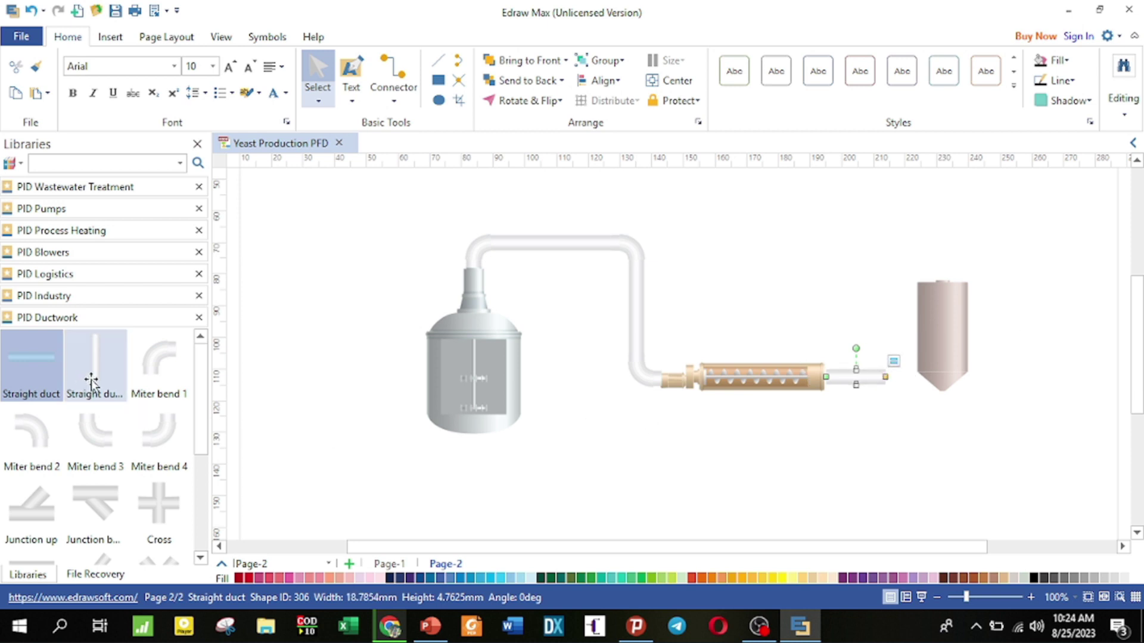
{"action": "left_click_drag", "start_coordinate": [84, 371], "coordinate": [827, 352]}
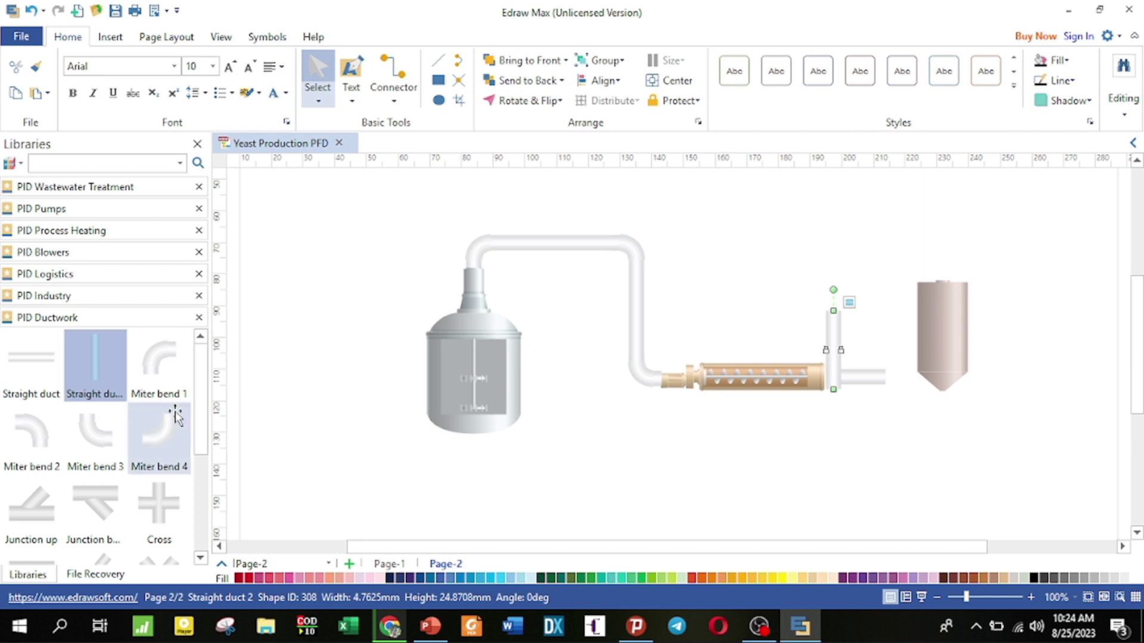
{"action": "left_click_drag", "start_coordinate": [160, 421], "coordinate": [887, 376]}
{"action": "left_click_drag", "start_coordinate": [837, 347], "coordinate": [898, 315]}
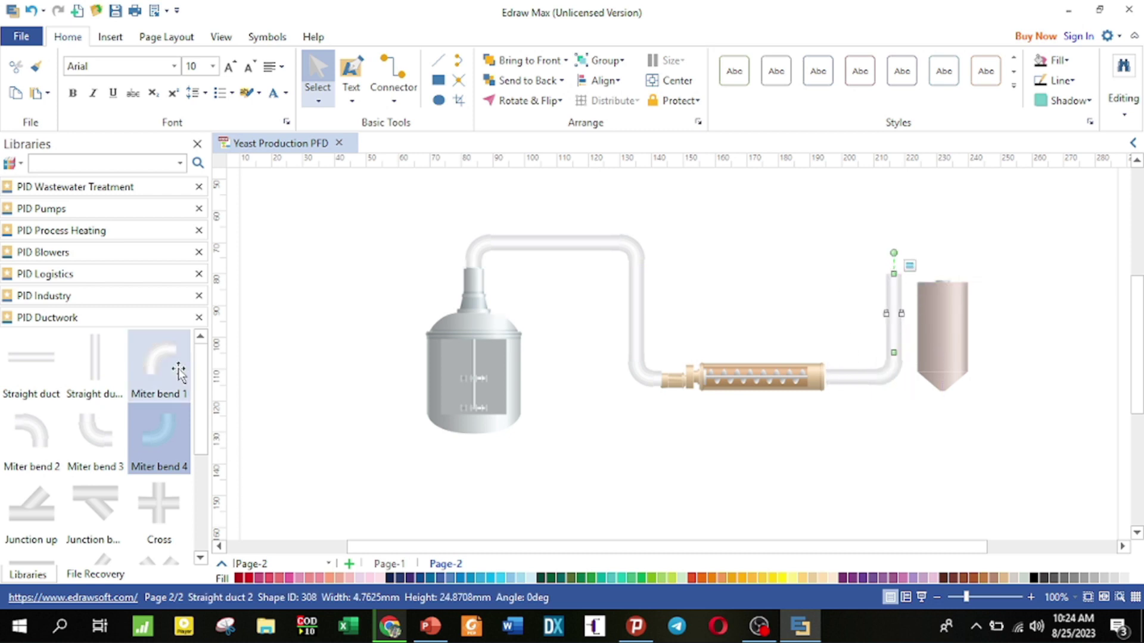
Connect the vertical duct to the top of the stock bin with a Miter bend 1 and a Miter bend 2.
{"action": "left_click", "coordinate": [145, 365]}
{"action": "left_click_drag", "start_coordinate": [145, 364], "coordinate": [897, 262]}
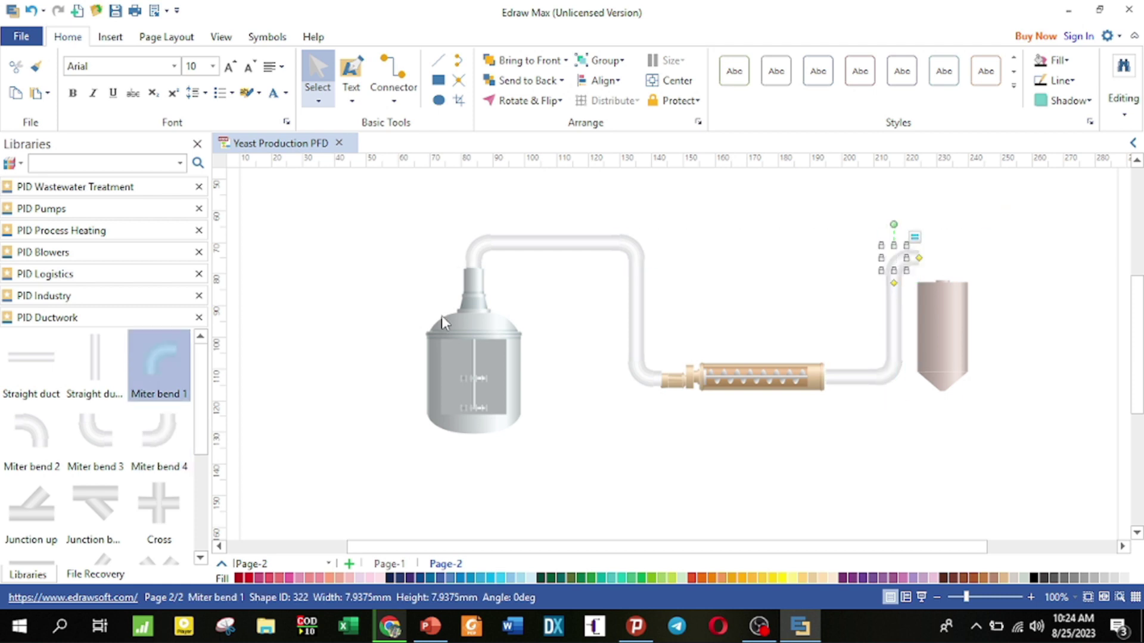
{"action": "left_click_drag", "start_coordinate": [19, 444], "coordinate": [943, 262]}
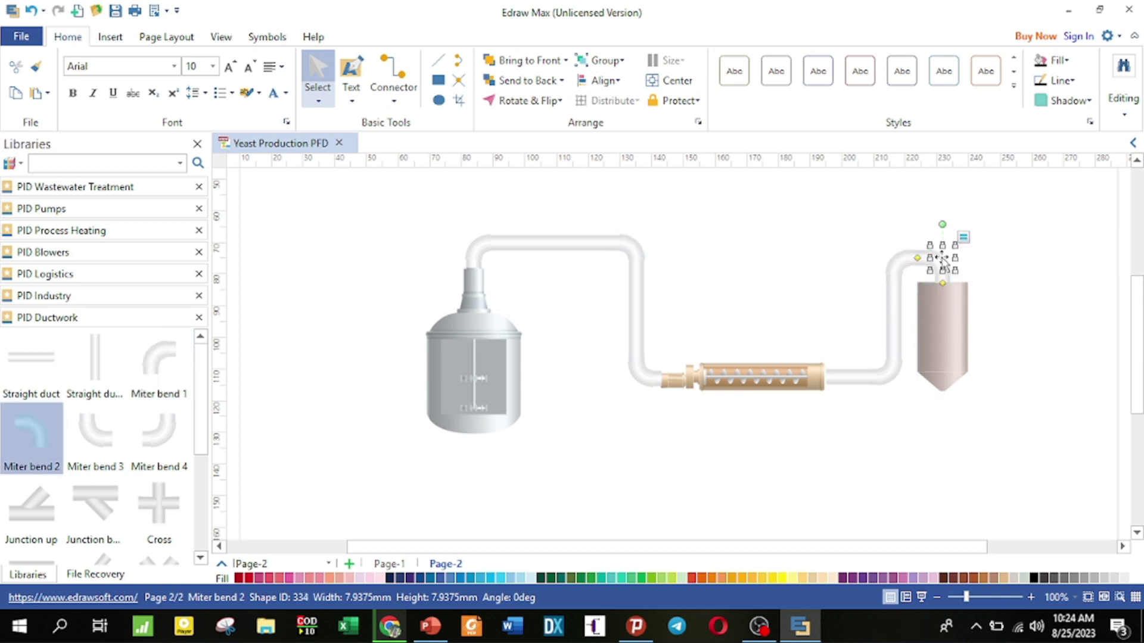
{"action": "left_click", "coordinate": [996, 333]}
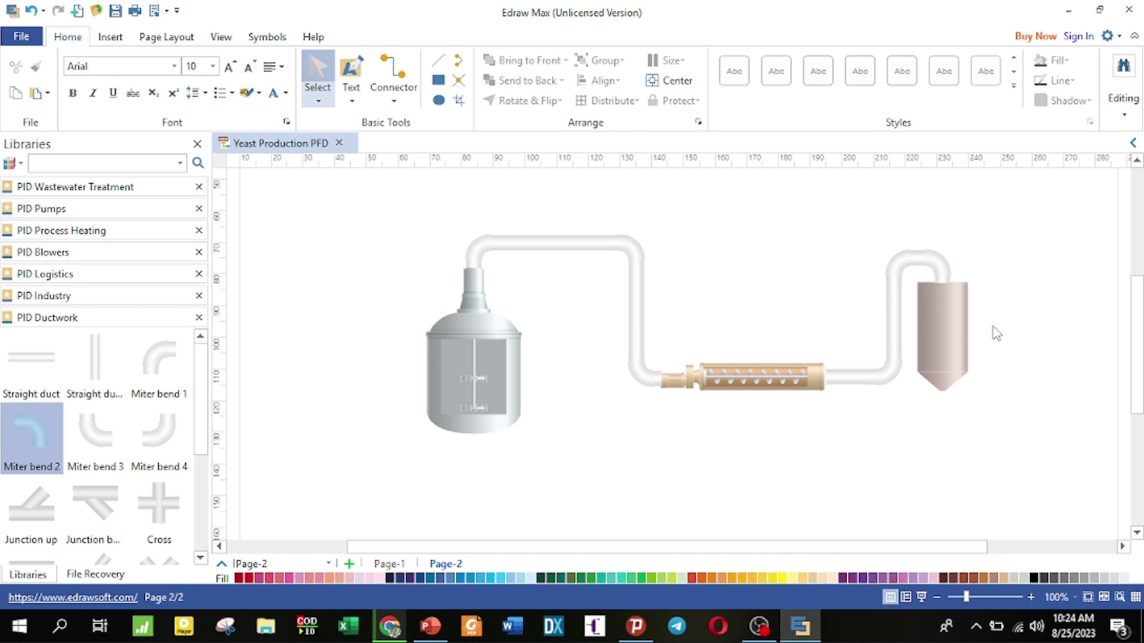
Add a third page to the document and switch through the existing pages, ending on the new one.
{"action": "left_click", "coordinate": [351, 565]}
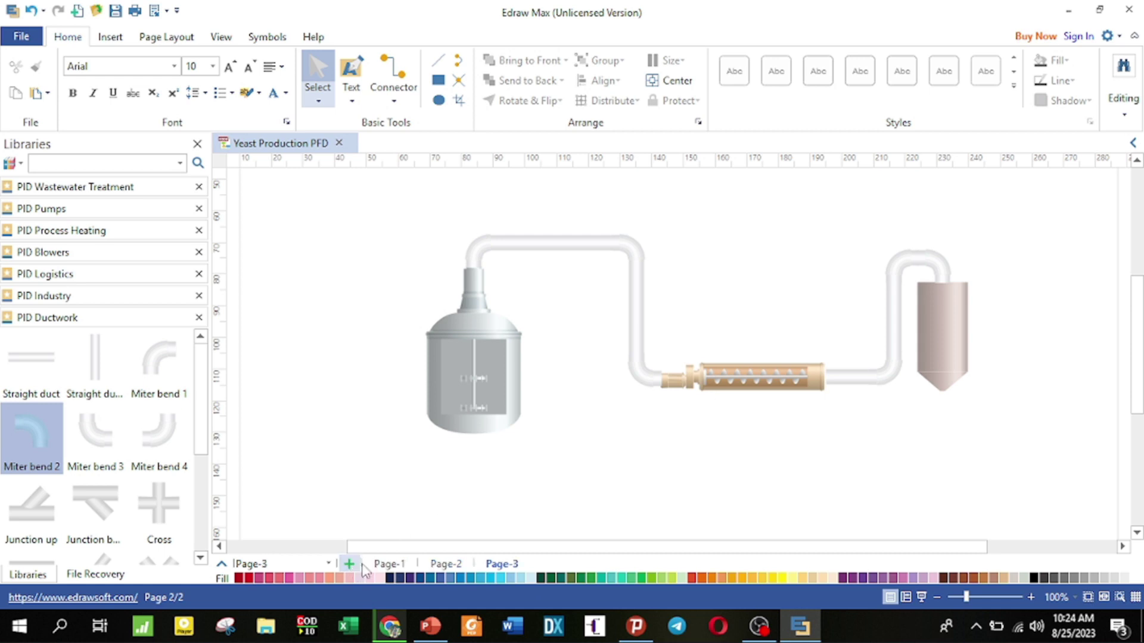
{"action": "left_click", "coordinate": [447, 564]}
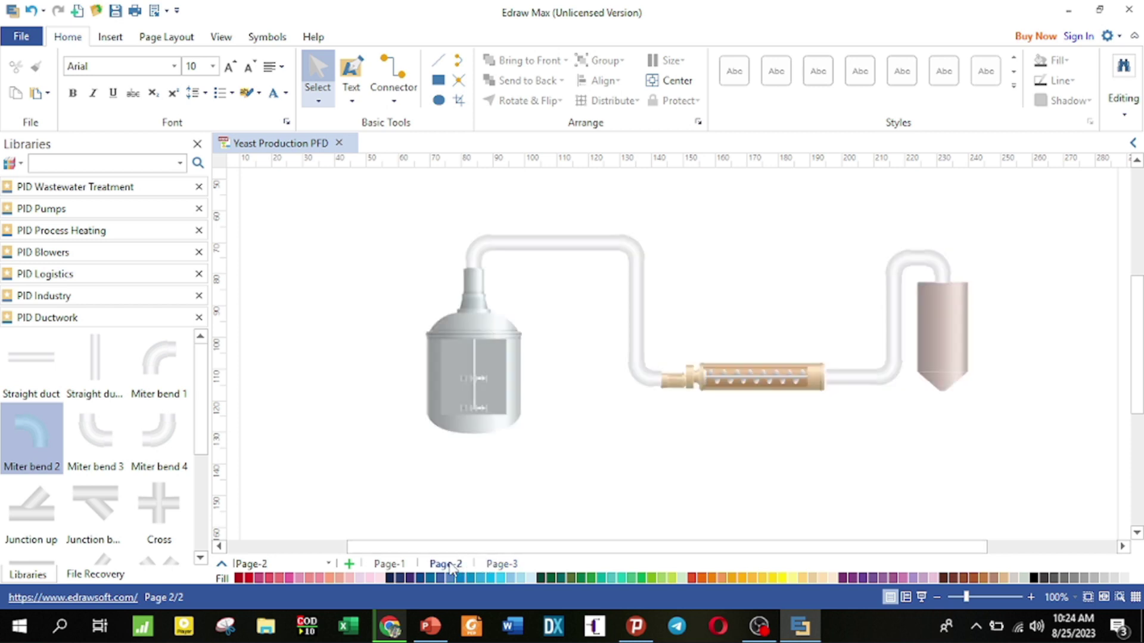
{"action": "left_click", "coordinate": [403, 565]}
{"action": "left_click", "coordinate": [441, 566]}
{"action": "left_click", "coordinate": [501, 565]}
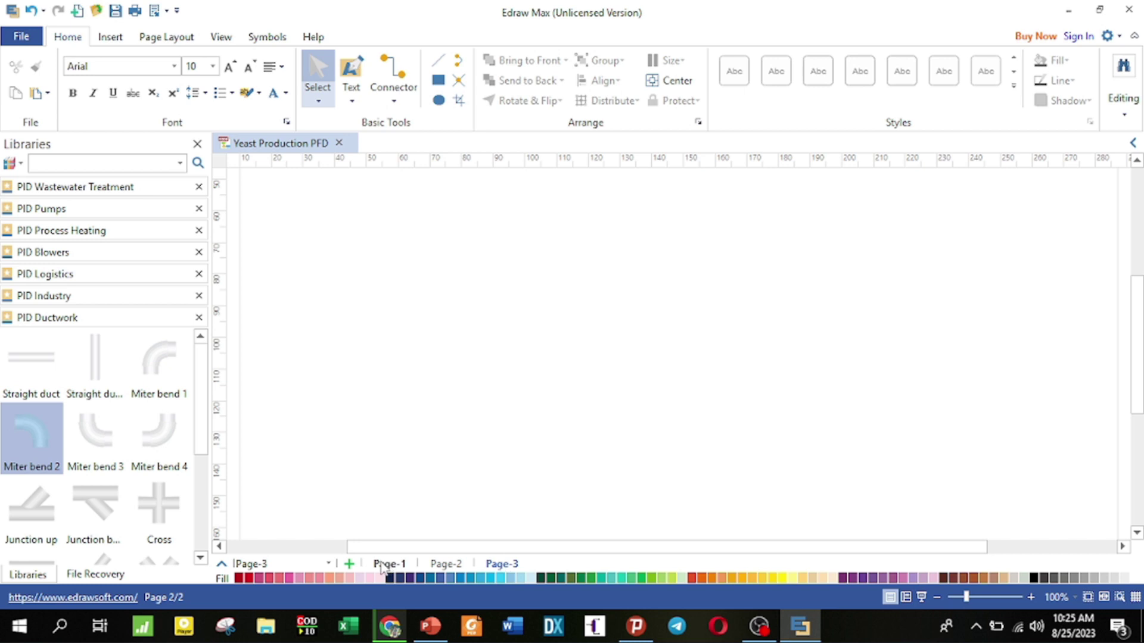
Present the document full screen from Page-1, going forward through all three pages and back to the first.
{"action": "left_click", "coordinate": [382, 566]}
{"action": "left_click", "coordinate": [923, 597]}
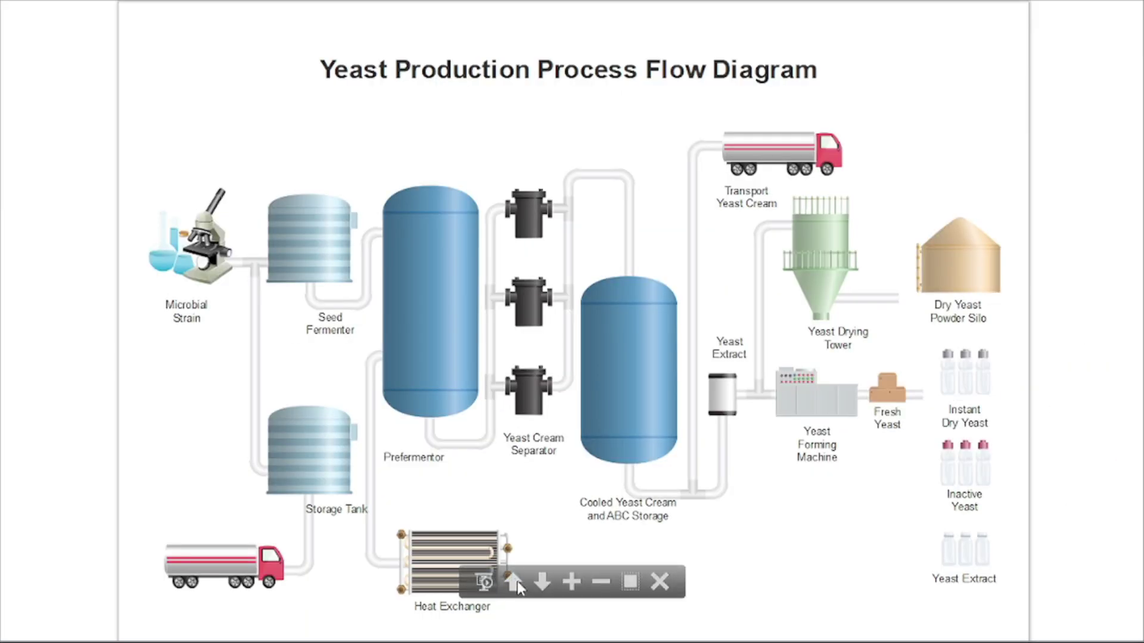
{"action": "left_click", "coordinate": [543, 586]}
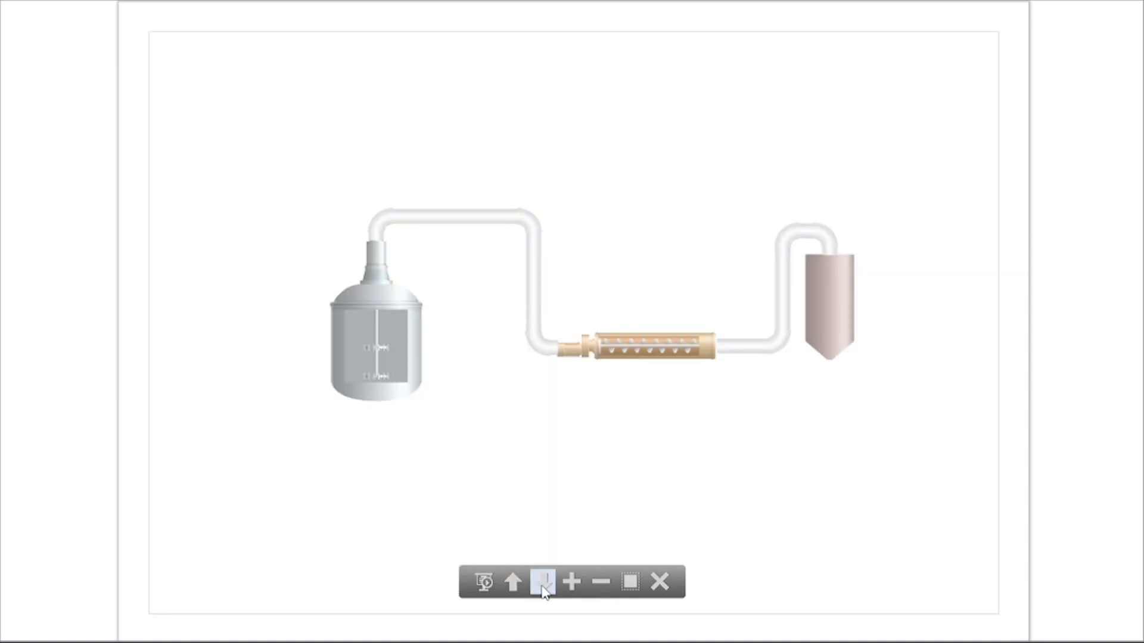
{"action": "left_click", "coordinate": [544, 587]}
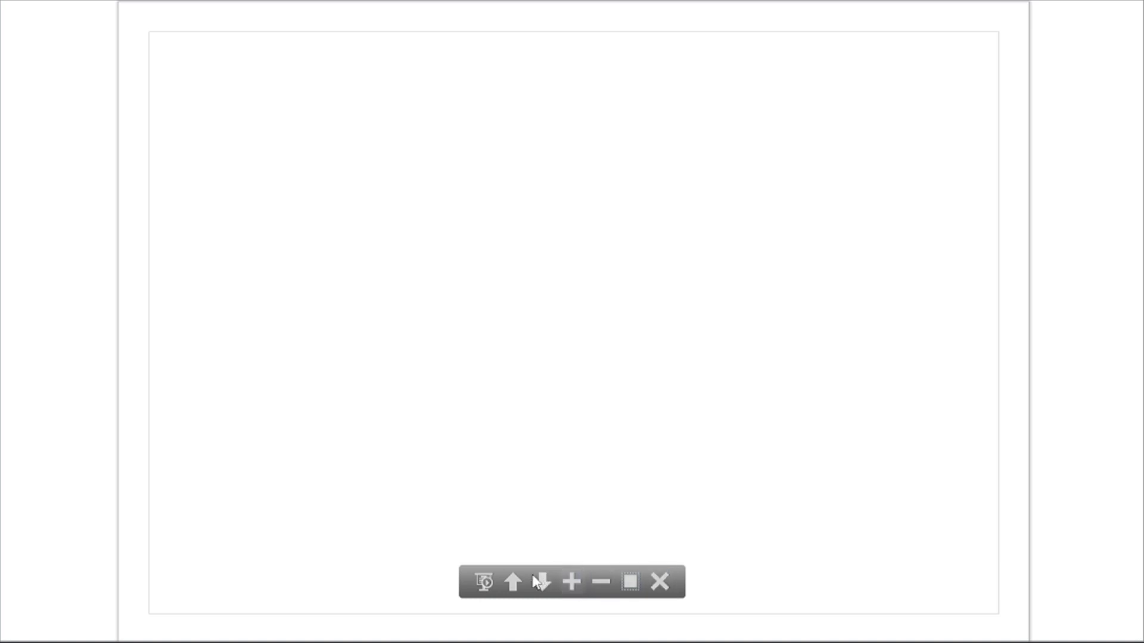
{"action": "left_click", "coordinate": [513, 582]}
{"action": "left_click", "coordinate": [513, 582]}
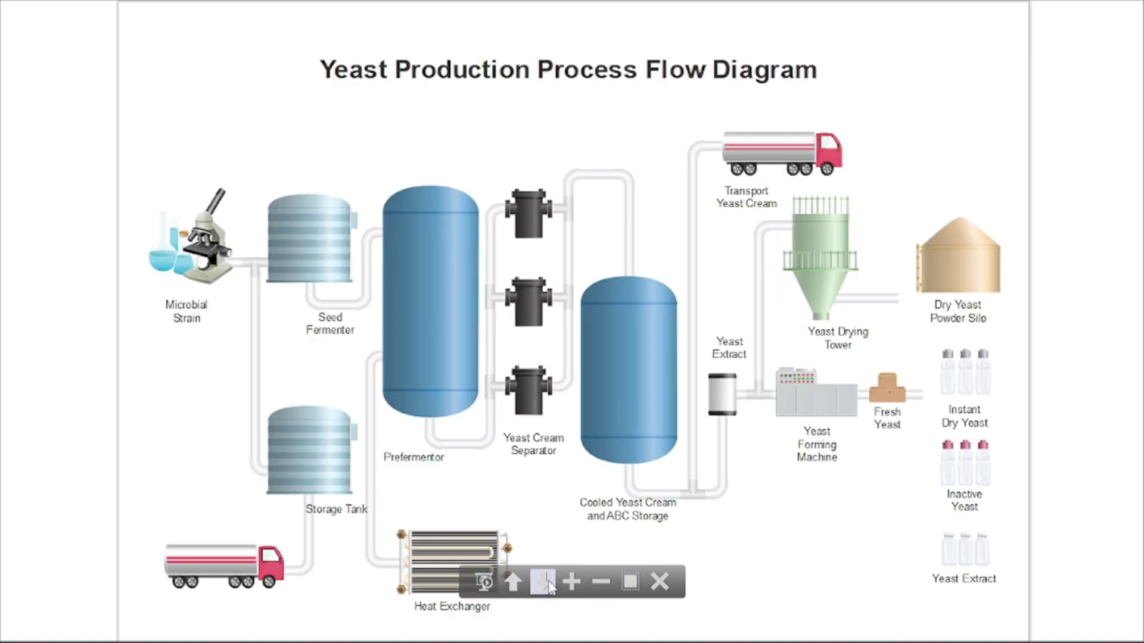
Show the piped equipment page in the presentation, zoom in and back out, and end the presentation.
{"action": "left_click", "coordinate": [545, 583]}
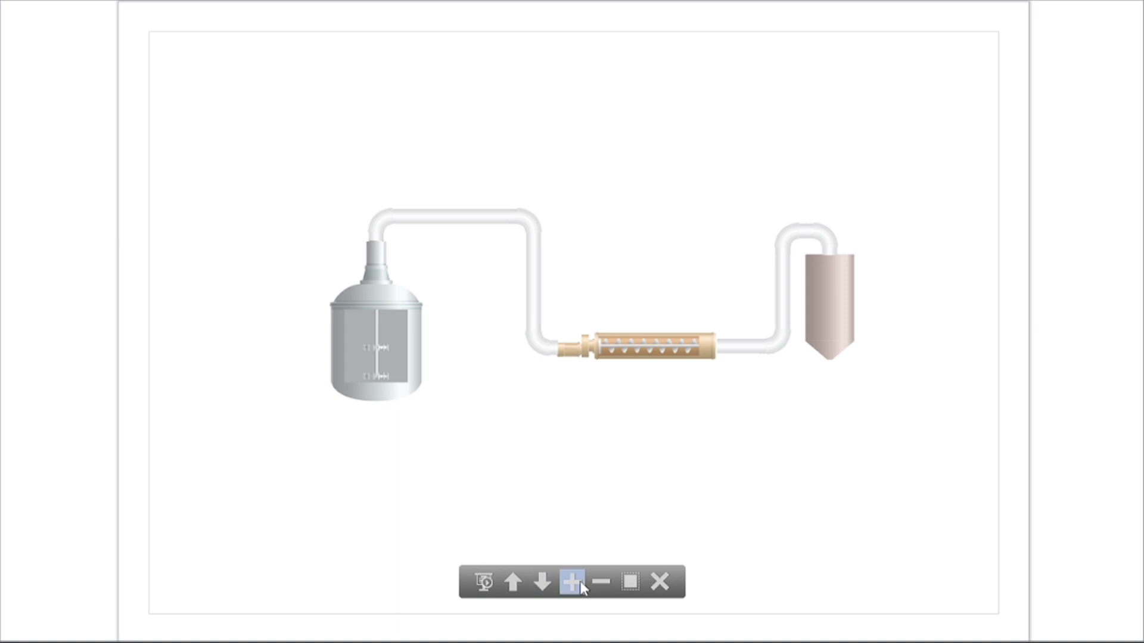
{"action": "left_click", "coordinate": [581, 581]}
{"action": "left_click", "coordinate": [580, 582]}
{"action": "left_click", "coordinate": [600, 584]}
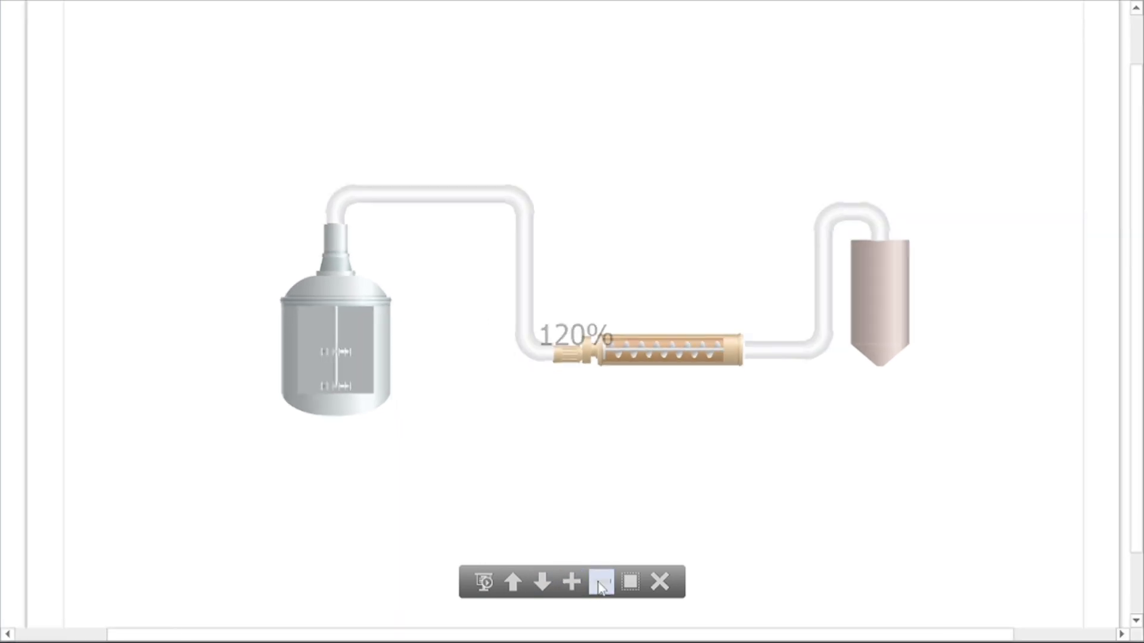
{"action": "left_click", "coordinate": [600, 584]}
{"action": "left_click", "coordinate": [661, 584]}
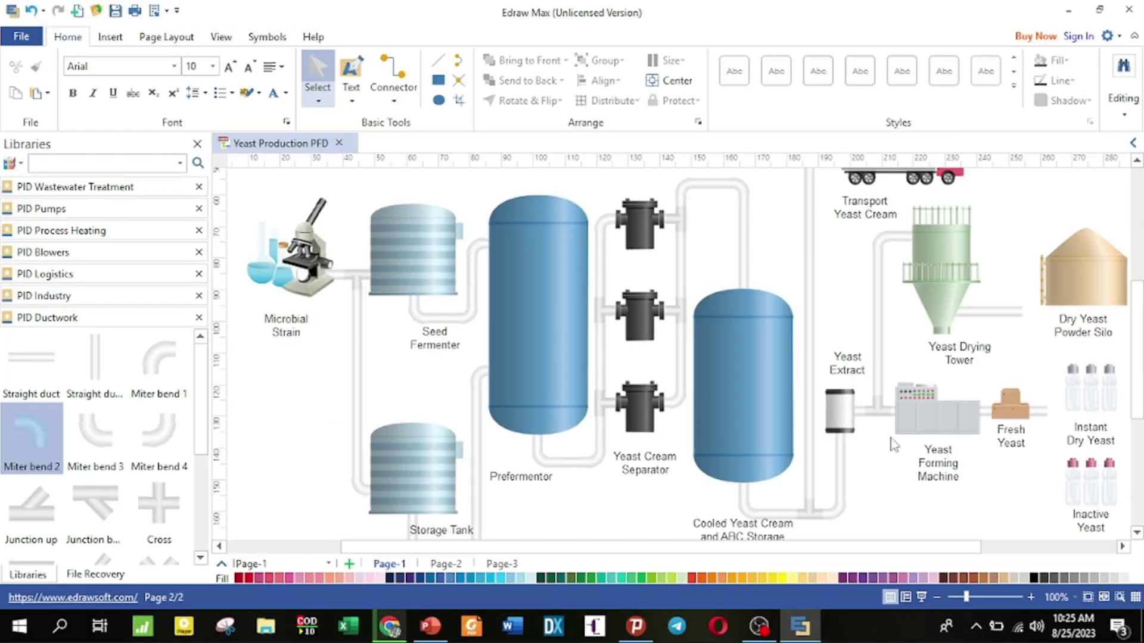
Place a 3-D ISA blower and a fume exhaust blower from the PID Blowers library side by side on Page-3.
{"action": "left_click", "coordinate": [459, 566]}
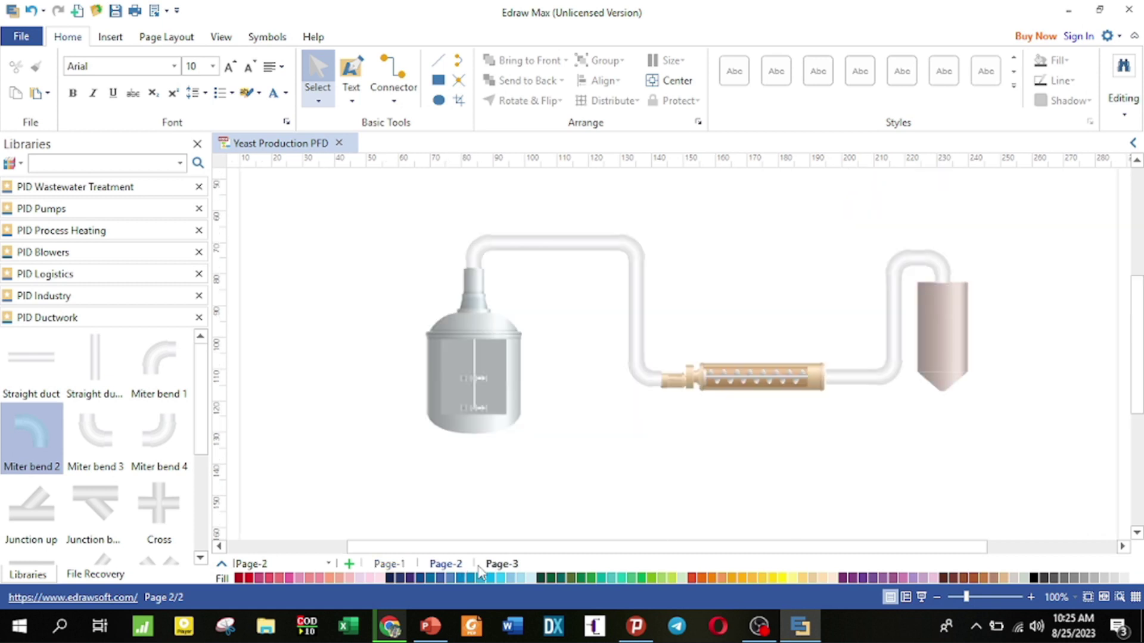
{"action": "left_click", "coordinate": [500, 565]}
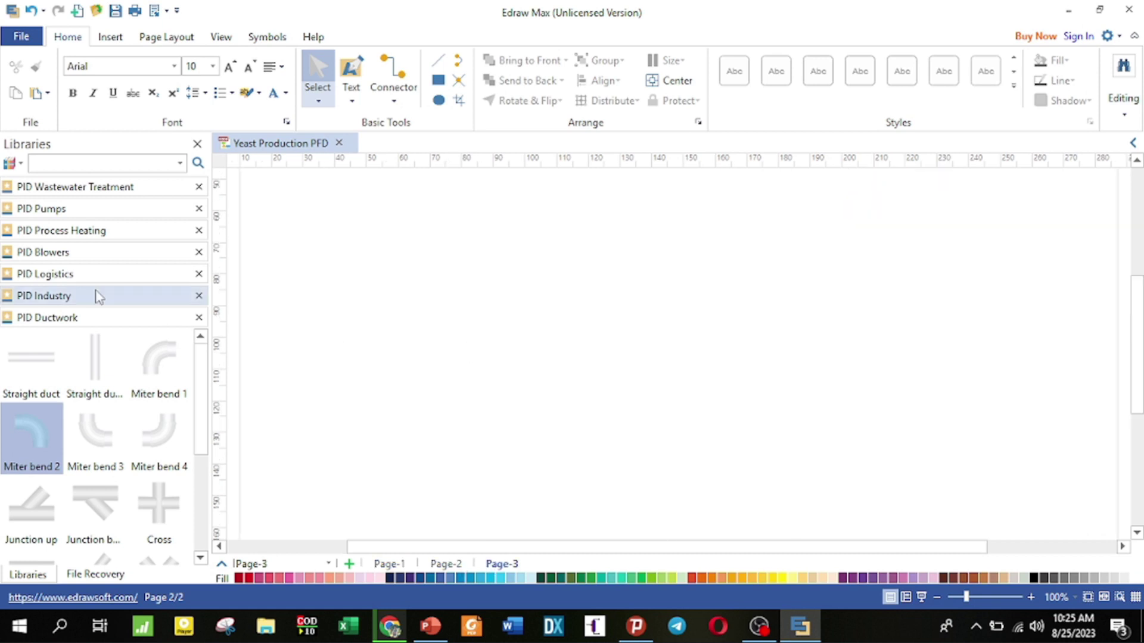
{"action": "left_click", "coordinate": [43, 252]}
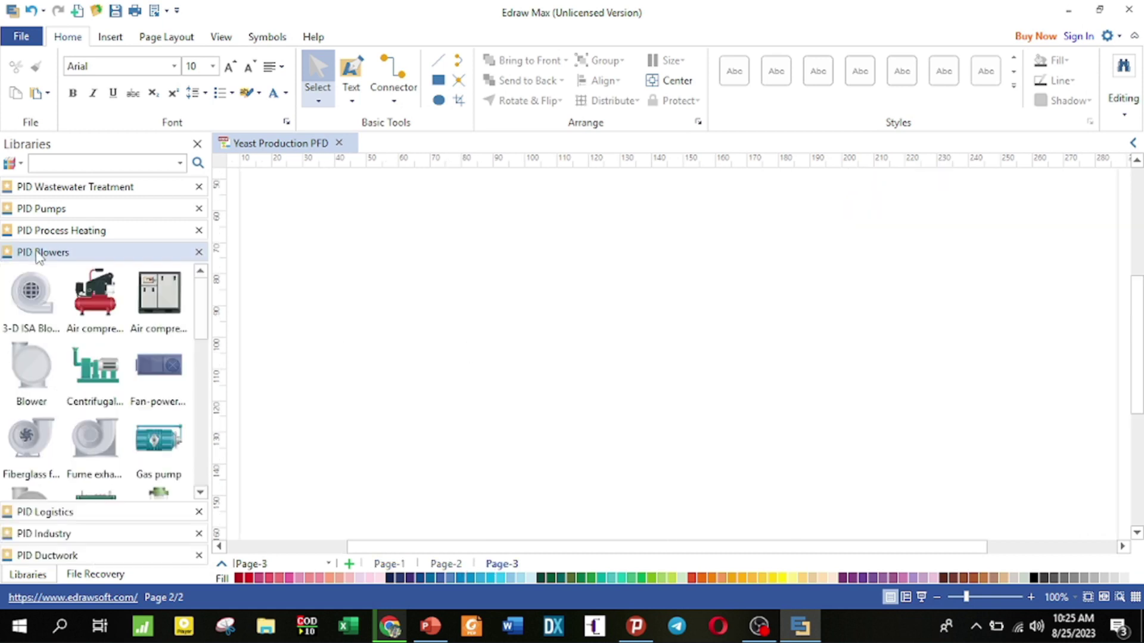
{"action": "left_click", "coordinate": [46, 293]}
{"action": "left_click_drag", "start_coordinate": [18, 309], "coordinate": [398, 307]}
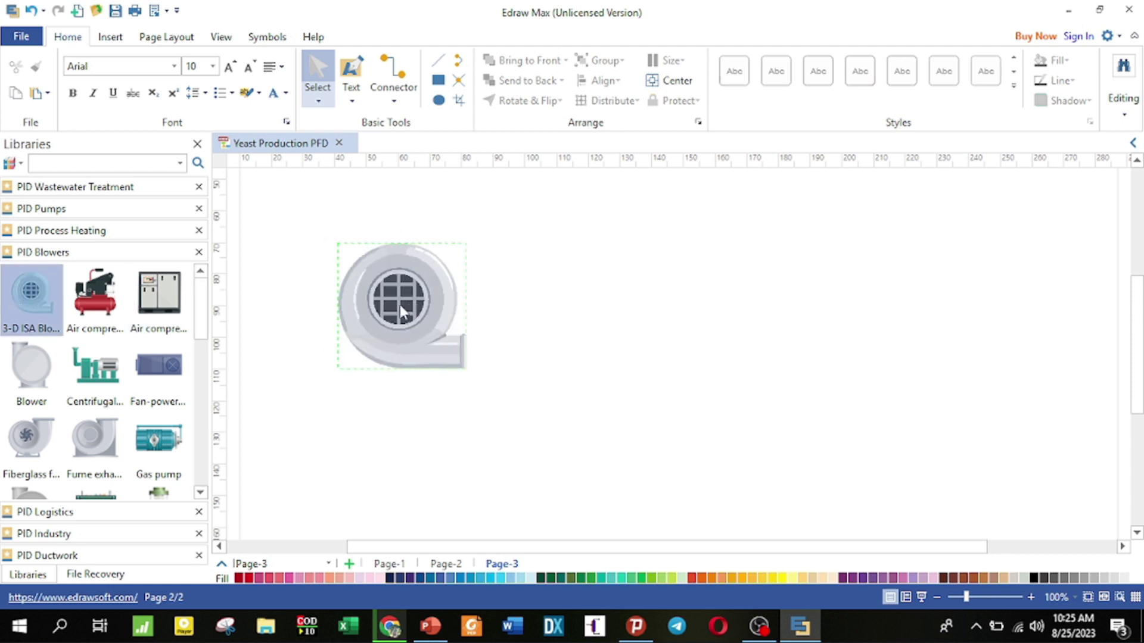
{"action": "left_click", "coordinate": [401, 475]}
{"action": "left_click_drag", "start_coordinate": [93, 441], "coordinate": [735, 313]}
{"action": "left_click", "coordinate": [582, 427]}
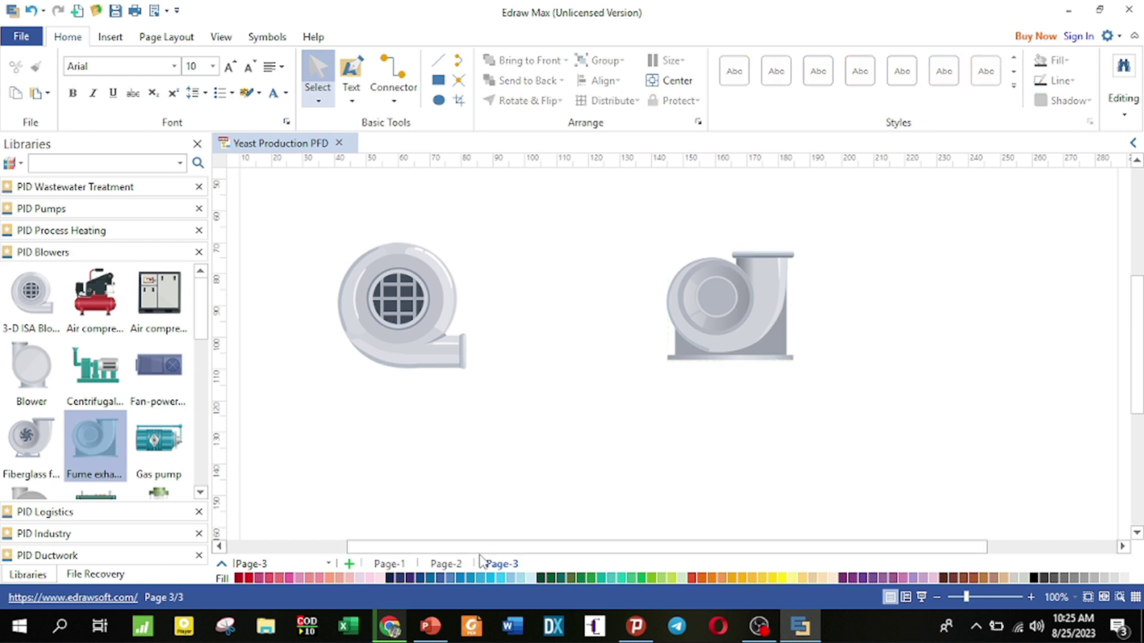
On Page-2, add the text label "reactor" below the vessel and "conveyer" below the screw conveyor.
{"action": "left_click", "coordinate": [444, 564]}
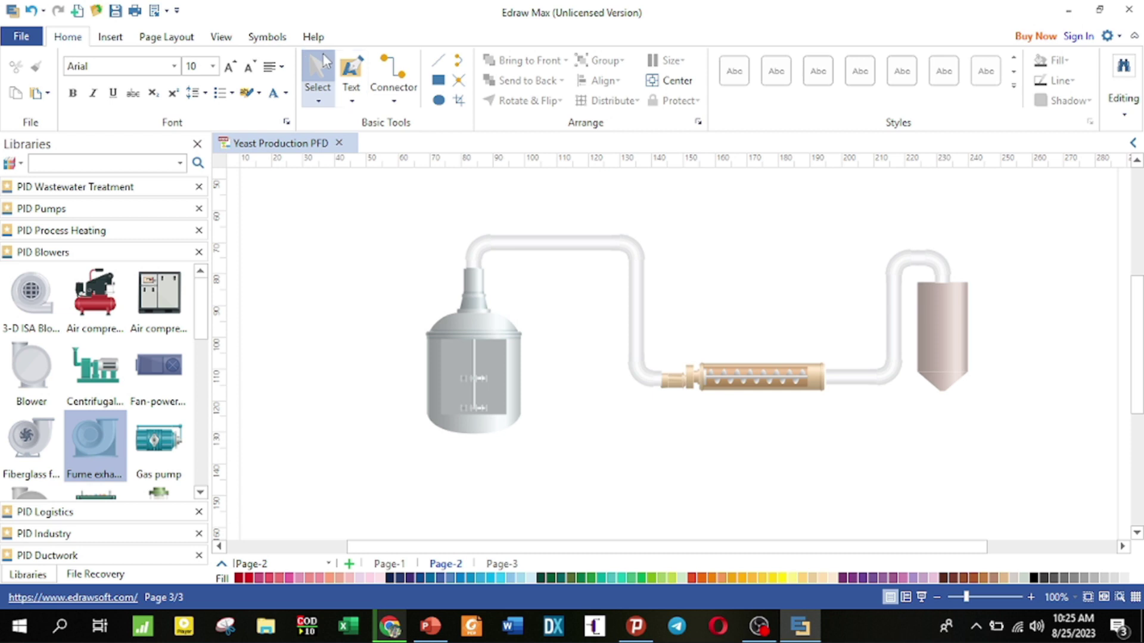
{"action": "left_click", "coordinate": [350, 71]}
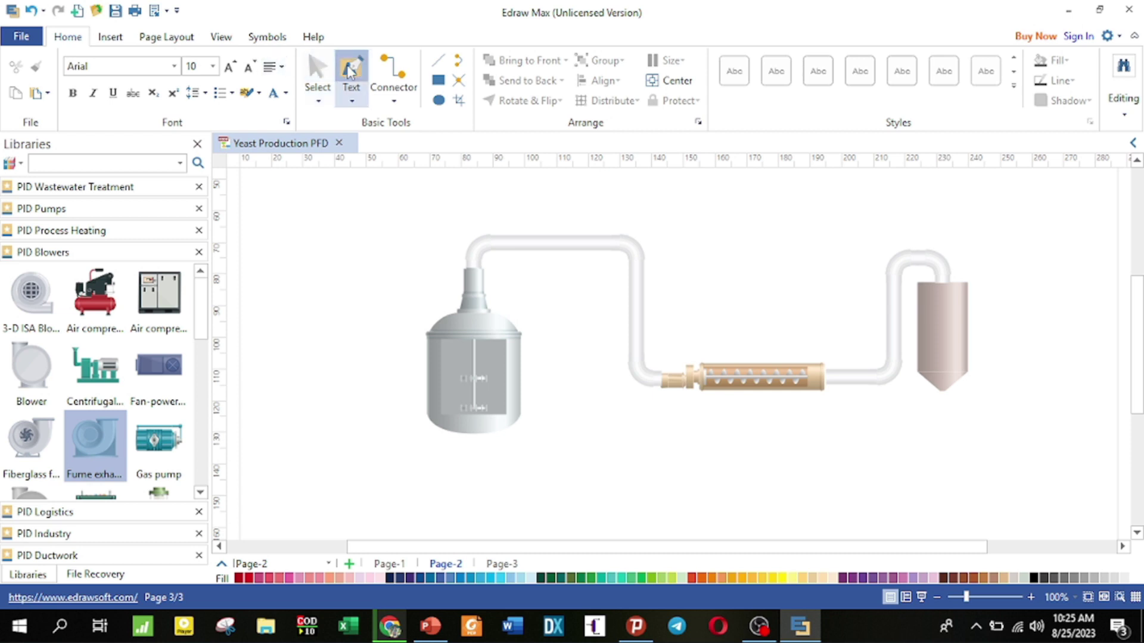
{"action": "left_click_drag", "start_coordinate": [429, 446], "coordinate": [560, 484]}
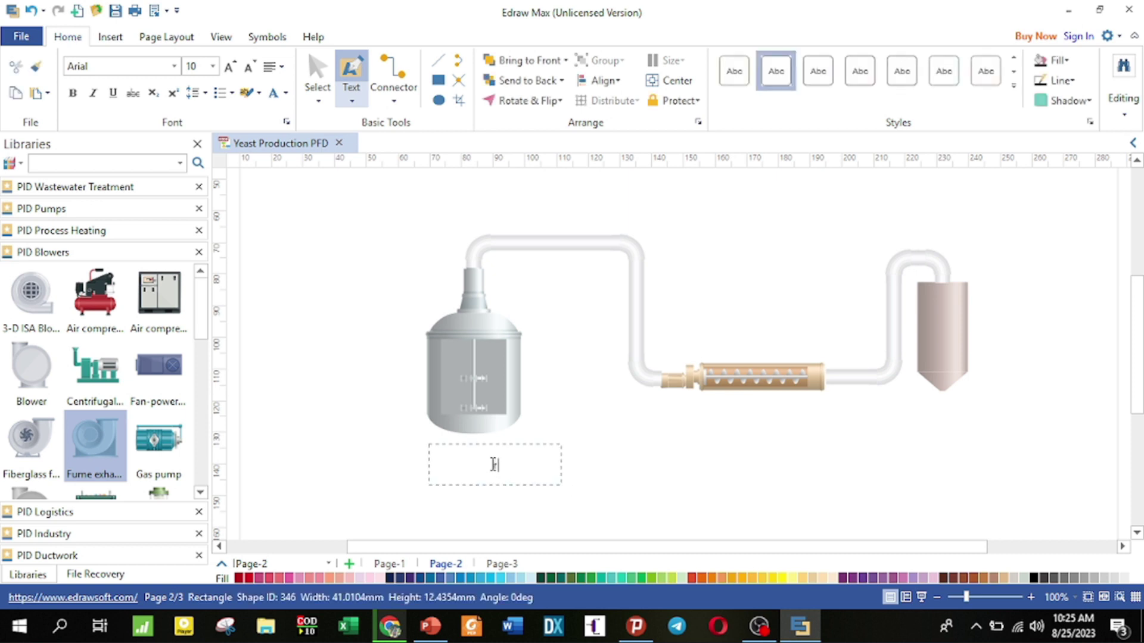
{"action": "type", "text": "reactor"}
{"action": "left_click_drag", "start_coordinate": [707, 401], "coordinate": [826, 437]}
{"action": "type", "text": "conveyer"}
Add a text label about 26 by 11 mm reading "Storage Bin" below the stock bin.
{"action": "left_click_drag", "start_coordinate": [928, 405], "coordinate": [1013, 441]}
{"action": "type", "text": "S"}
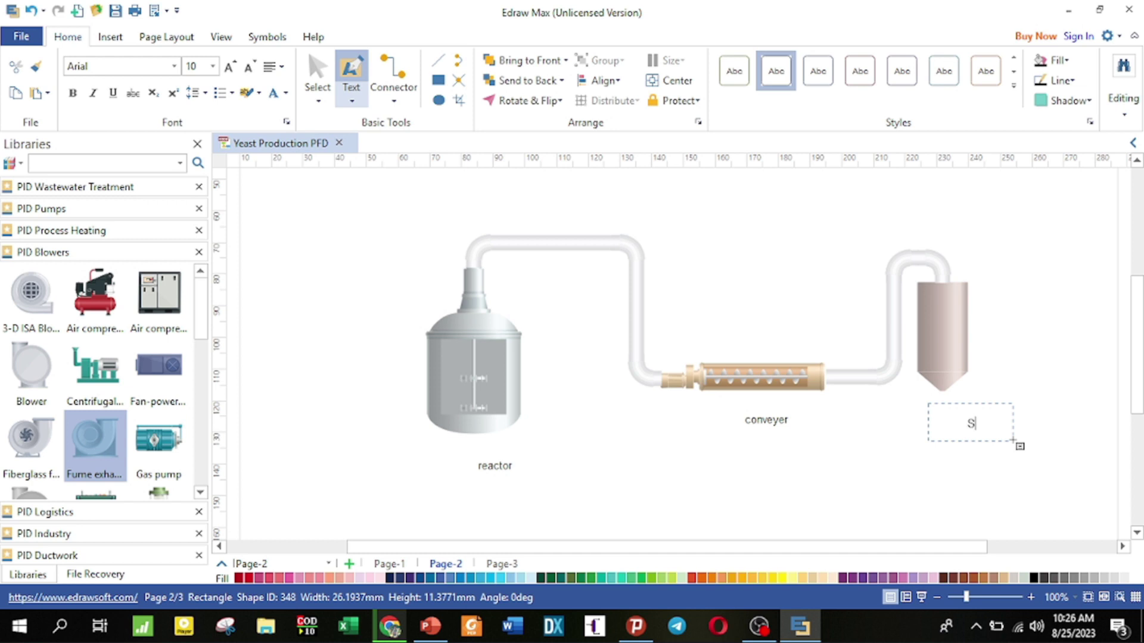
{"action": "type", "text": "torage Bim"}
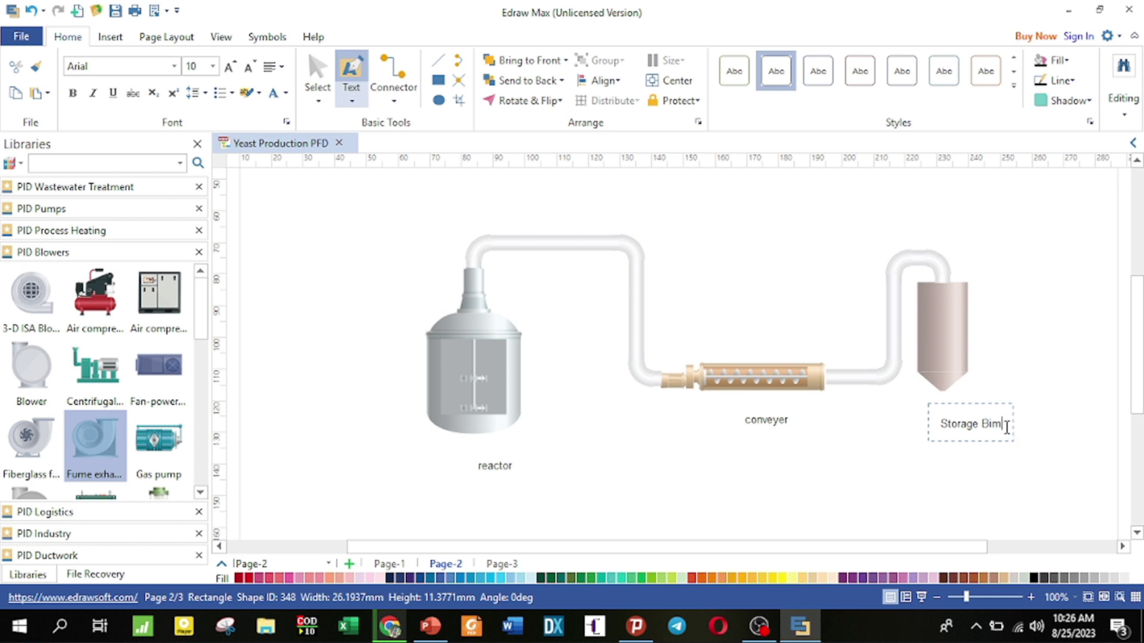
{"action": "left_click_drag", "start_coordinate": [1001, 423], "coordinate": [994, 424]}
{"action": "type", "text": "n"}
Format the Storage Bin label as bold 14 pt Arial Black.
{"action": "left_click_drag", "start_coordinate": [1001, 424], "coordinate": [942, 424]}
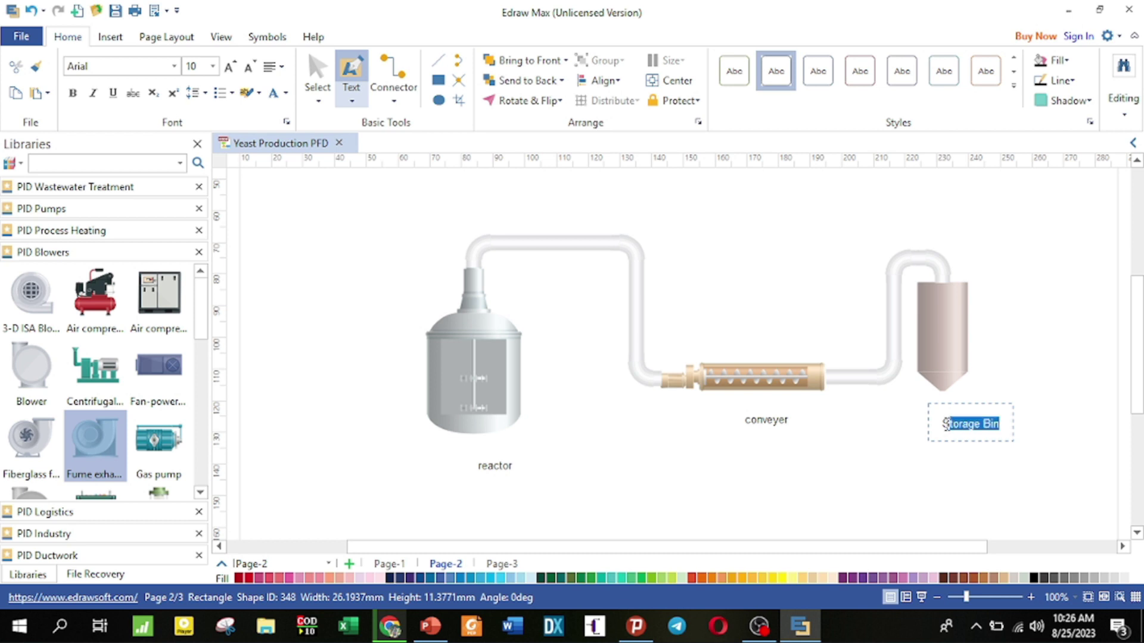
{"action": "left_click", "coordinate": [73, 93]}
{"action": "left_click", "coordinate": [229, 66]}
{"action": "left_click", "coordinate": [229, 66]}
{"action": "left_click", "coordinate": [174, 66]}
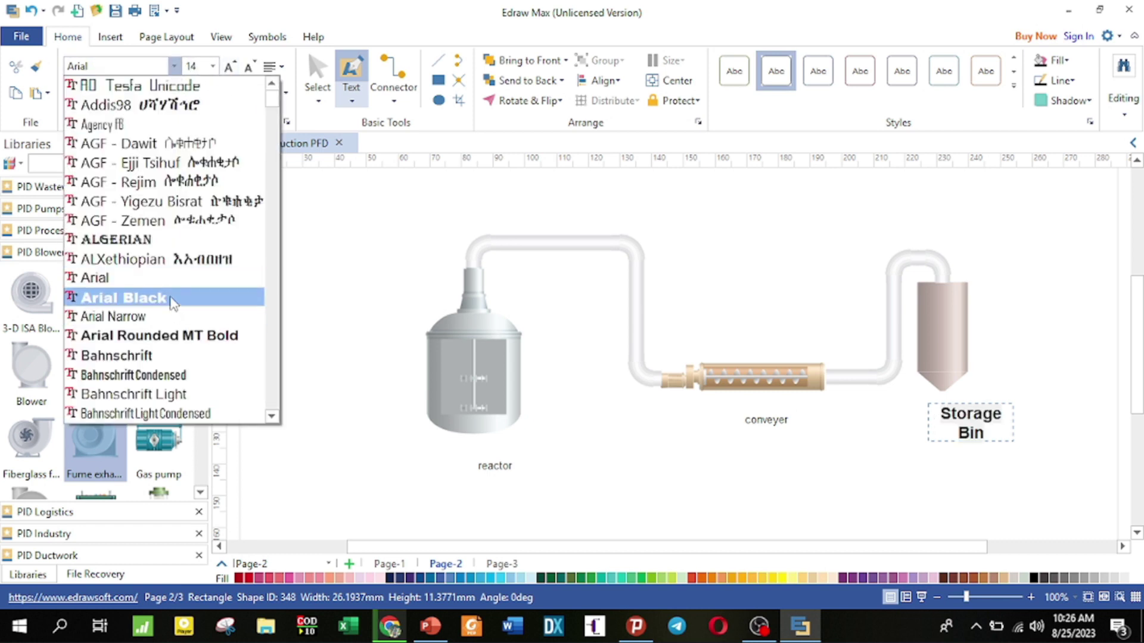
{"action": "left_click", "coordinate": [205, 301]}
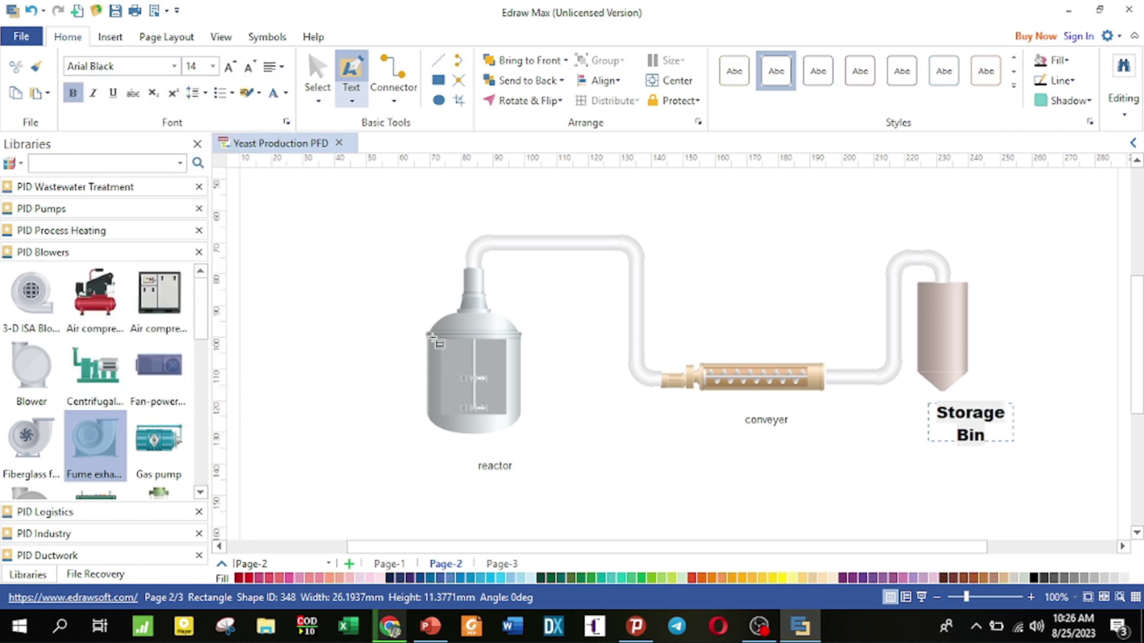
Enlarge the conveyer label's text to 15 pt and make it bold.
{"action": "double_click", "coordinate": [767, 421]}
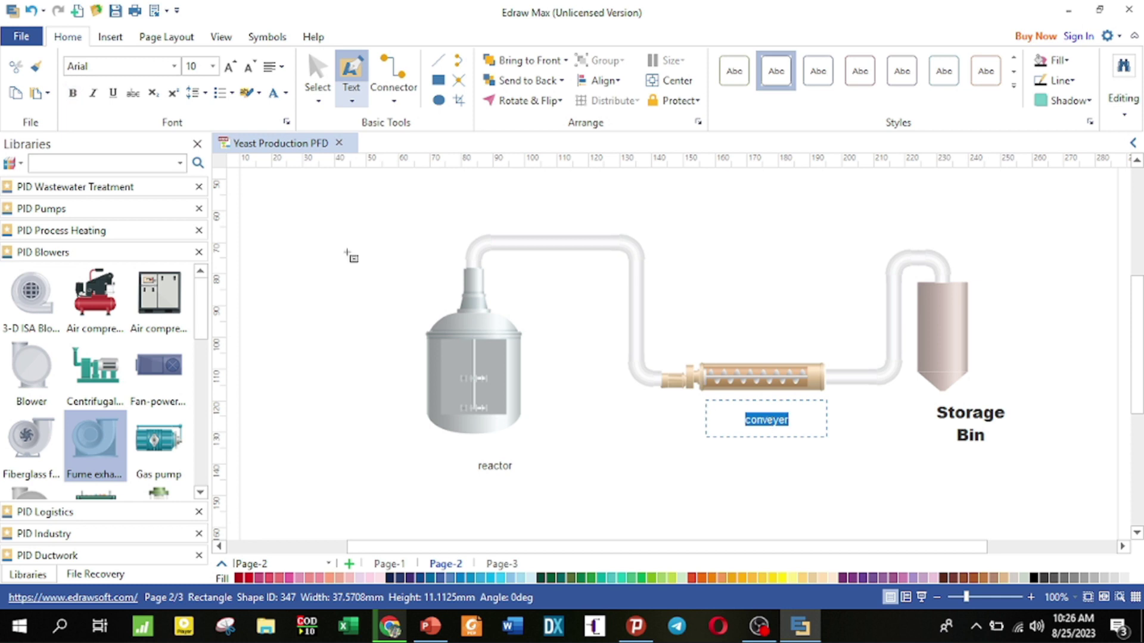
{"action": "left_click", "coordinate": [228, 67]}
{"action": "left_click", "coordinate": [229, 67]}
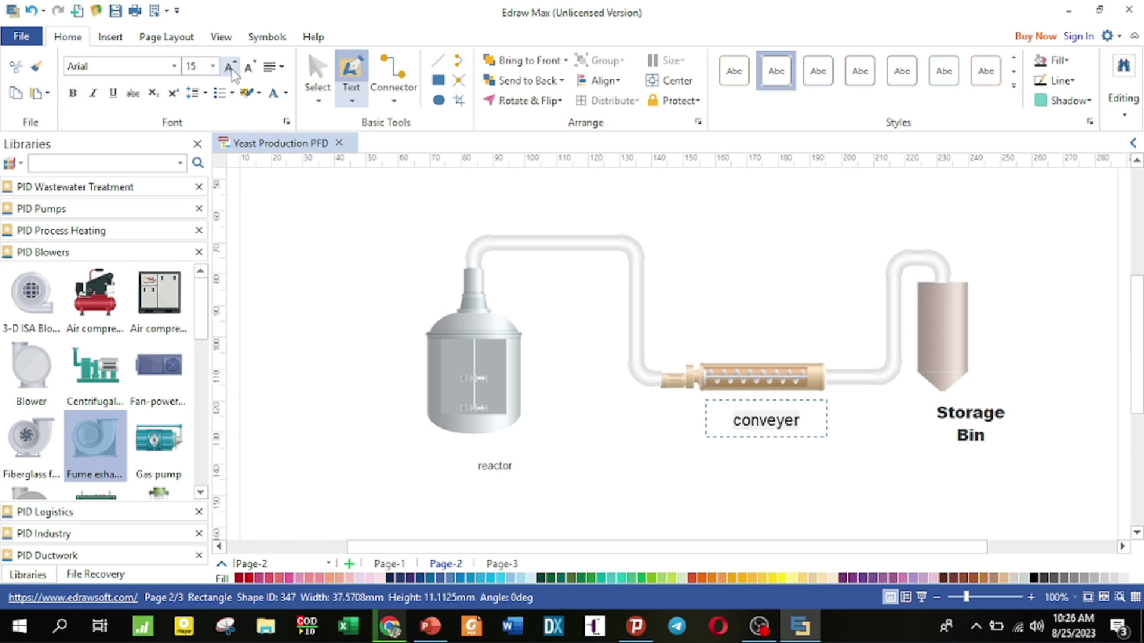
{"action": "left_click", "coordinate": [72, 93]}
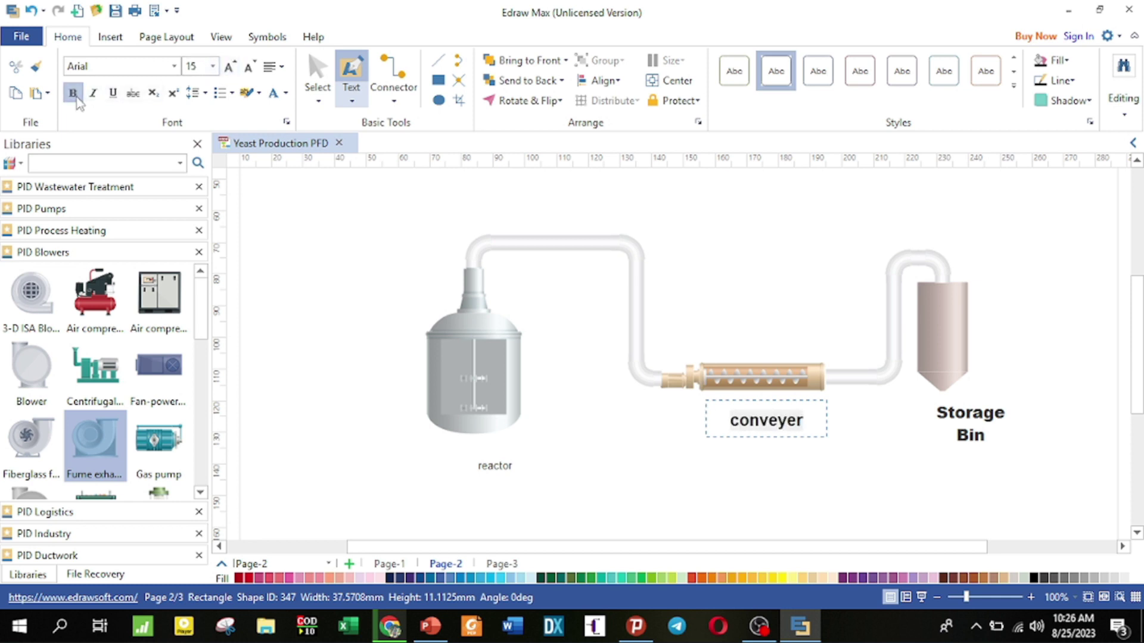
Set the reactor label's text to 15 pt bold and deselect it.
{"action": "double_click", "coordinate": [505, 464]}
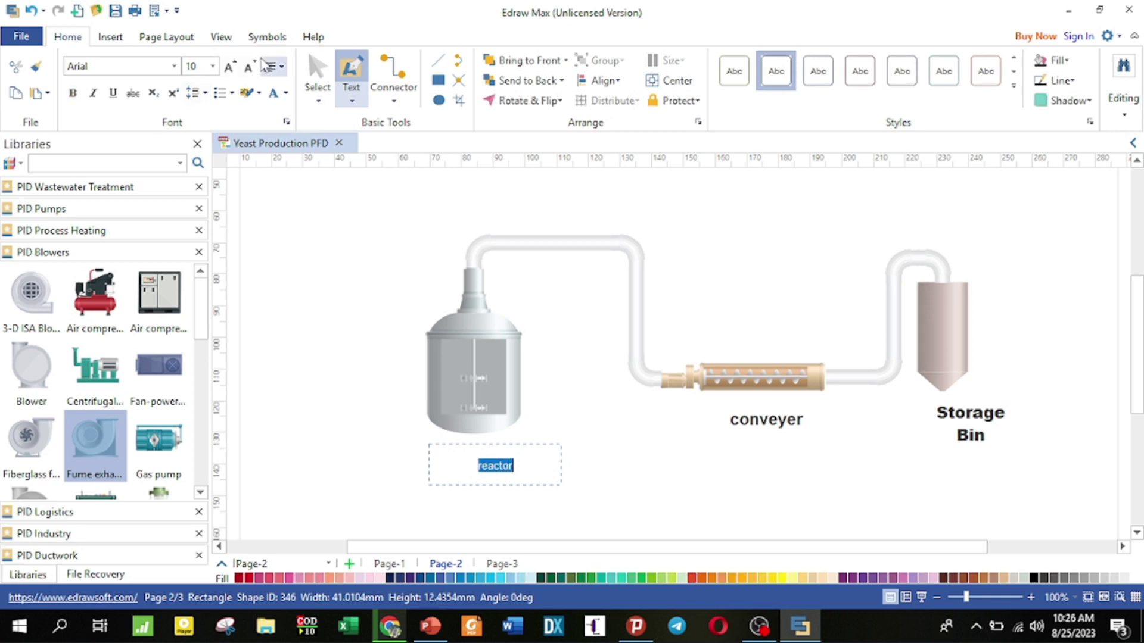
{"action": "left_click", "coordinate": [230, 67]}
{"action": "left_click", "coordinate": [230, 67]}
{"action": "left_click", "coordinate": [73, 93]}
{"action": "left_click", "coordinate": [319, 349]}
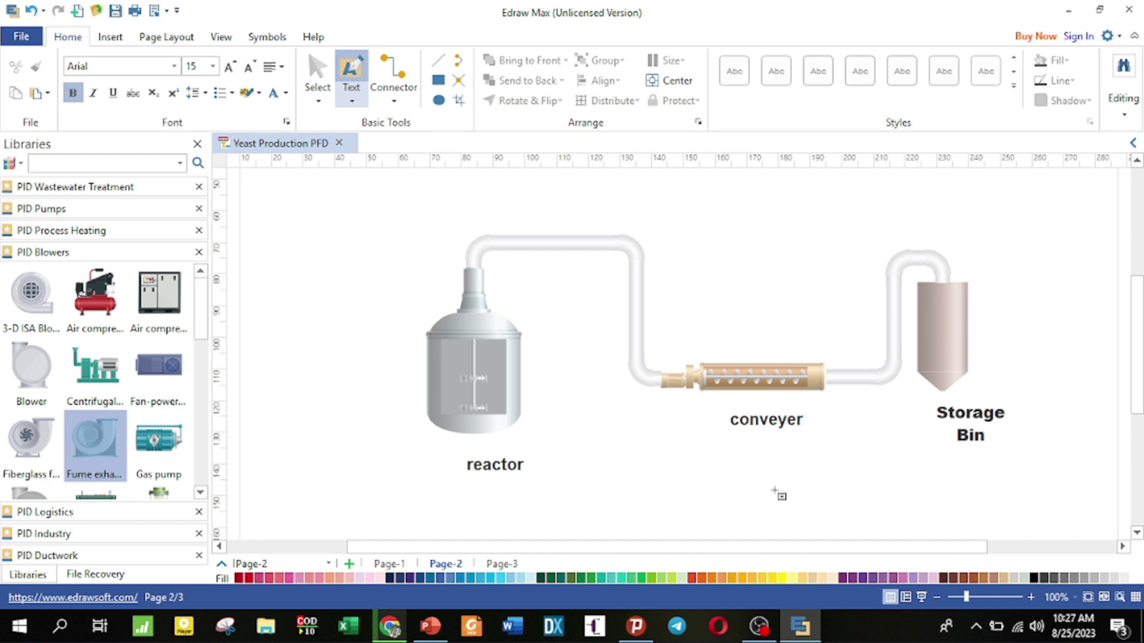
View the labelled equipment diagram on Page-2 as a full-screen presentation.
{"action": "left_click", "coordinate": [923, 597]}
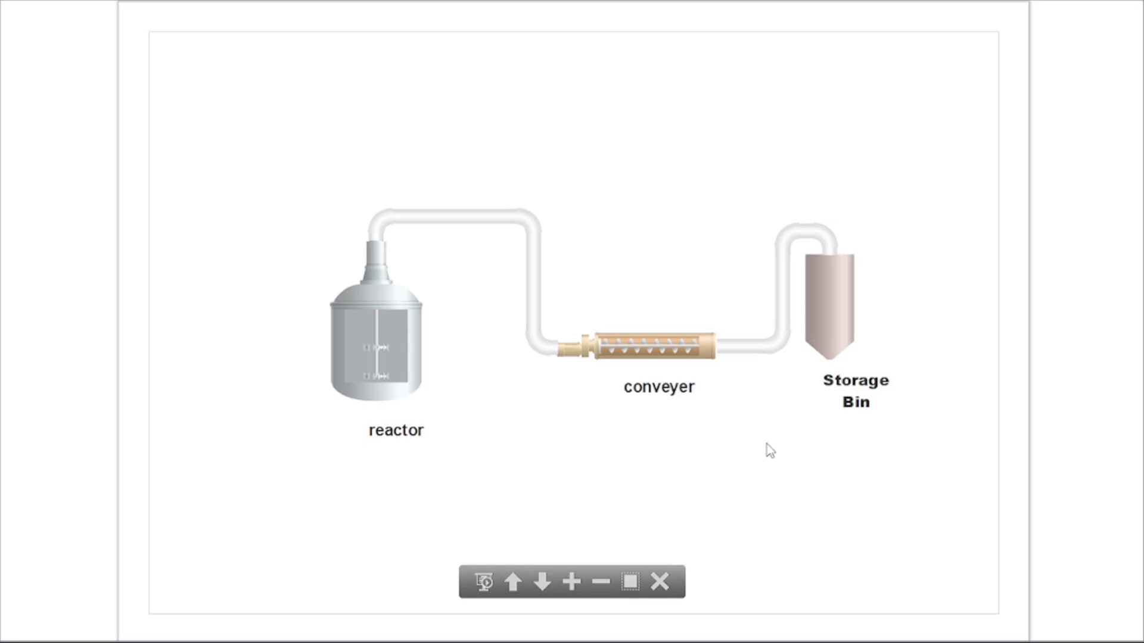
Exit the full-screen presentation and switch to Snipping Tool.
{"action": "key", "text": "Escape"}
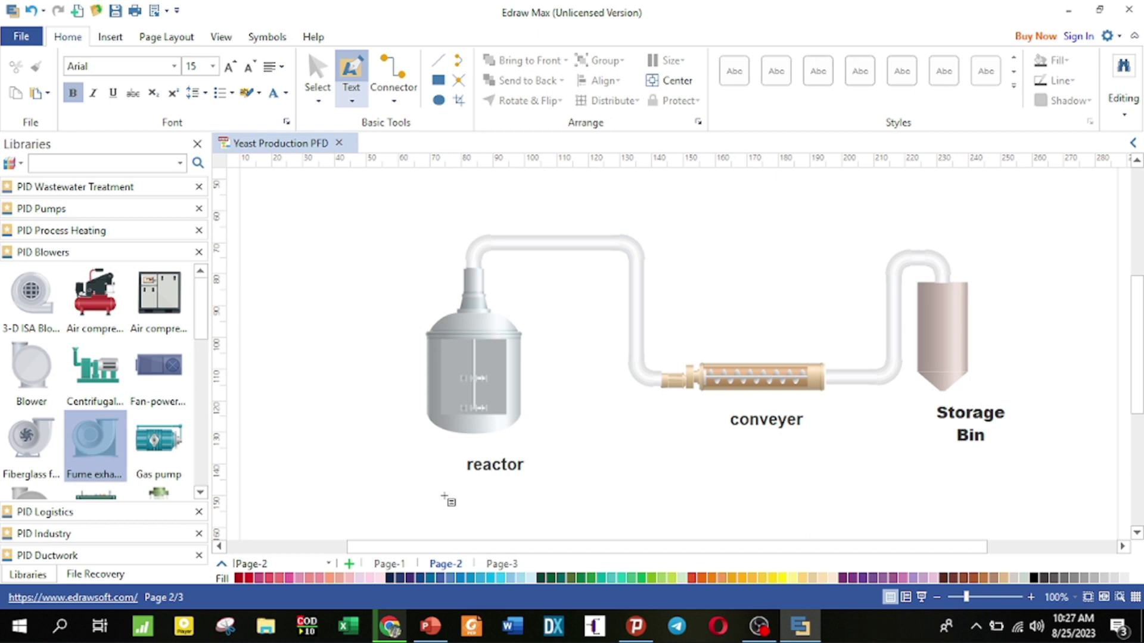
{"action": "left_click", "coordinate": [224, 627]}
{"action": "left_click", "coordinate": [65, 634]}
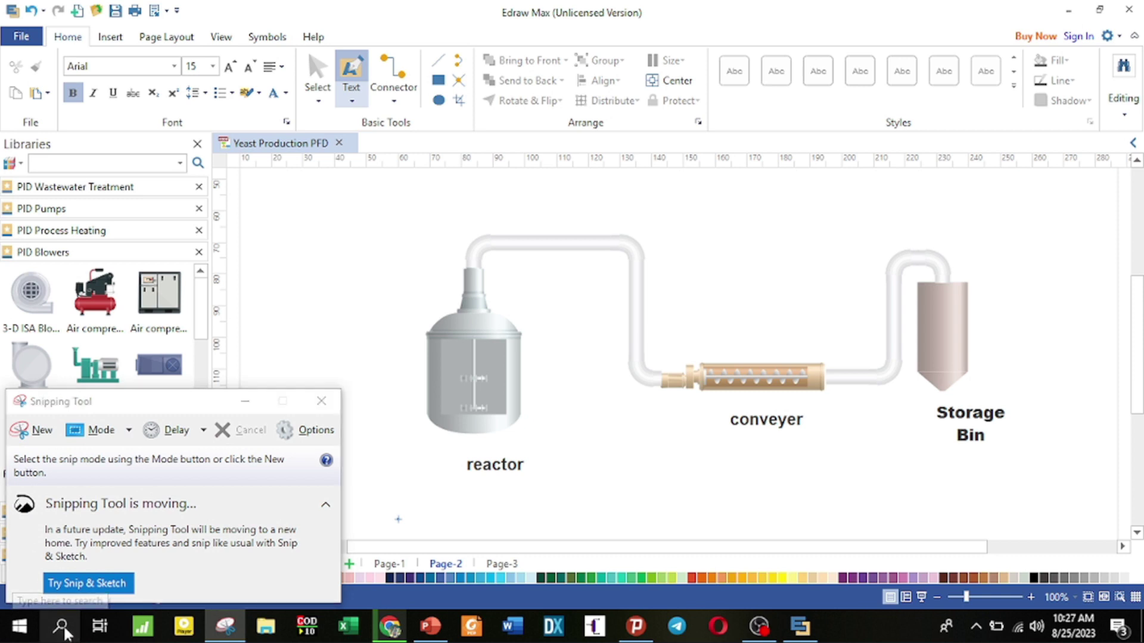
{"action": "type", "text": "sn"}
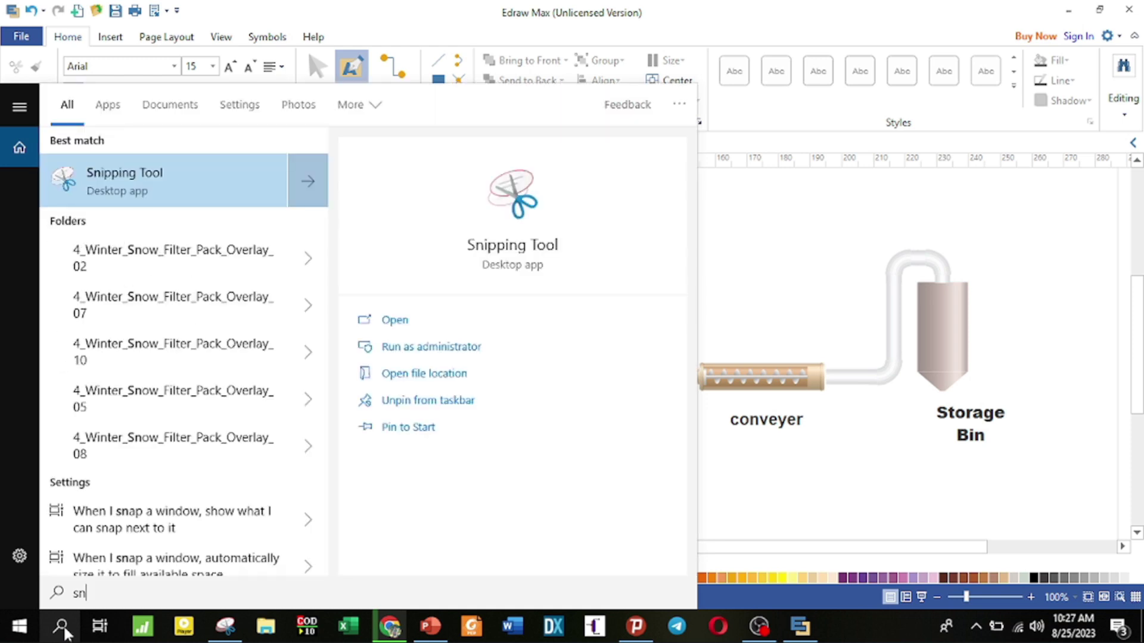
{"action": "left_click", "coordinate": [766, 281]}
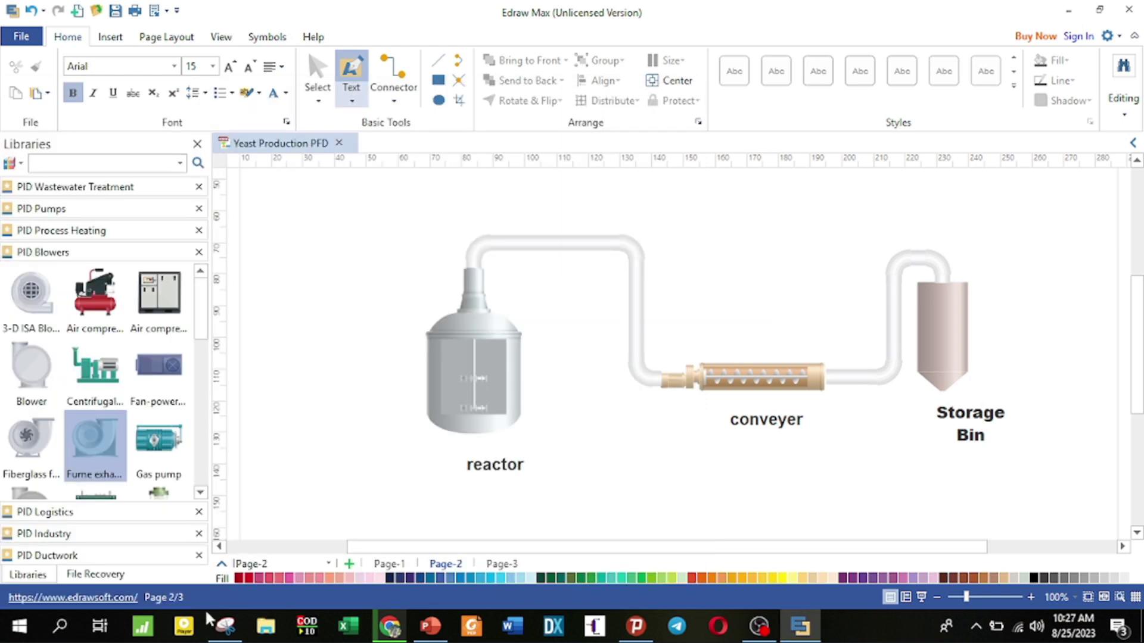
Capture a new Snipping Tool snip enclosing the whole labelled reactor, conveyer and Storage Bin diagram on Page-2.
{"action": "left_click", "coordinate": [226, 625]}
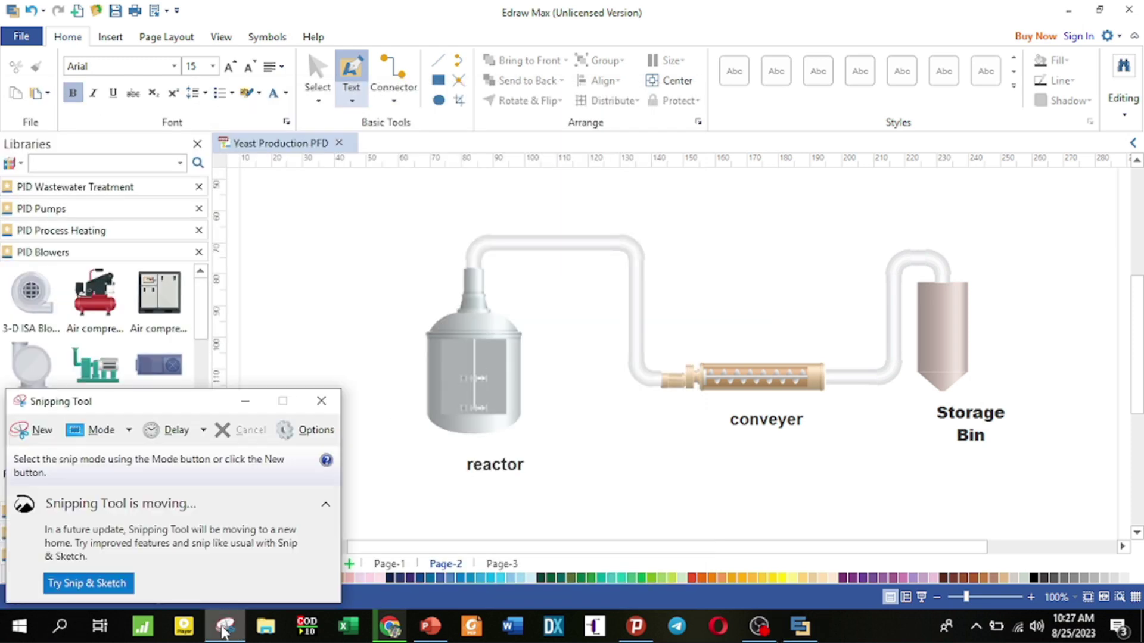
{"action": "left_click", "coordinate": [42, 431]}
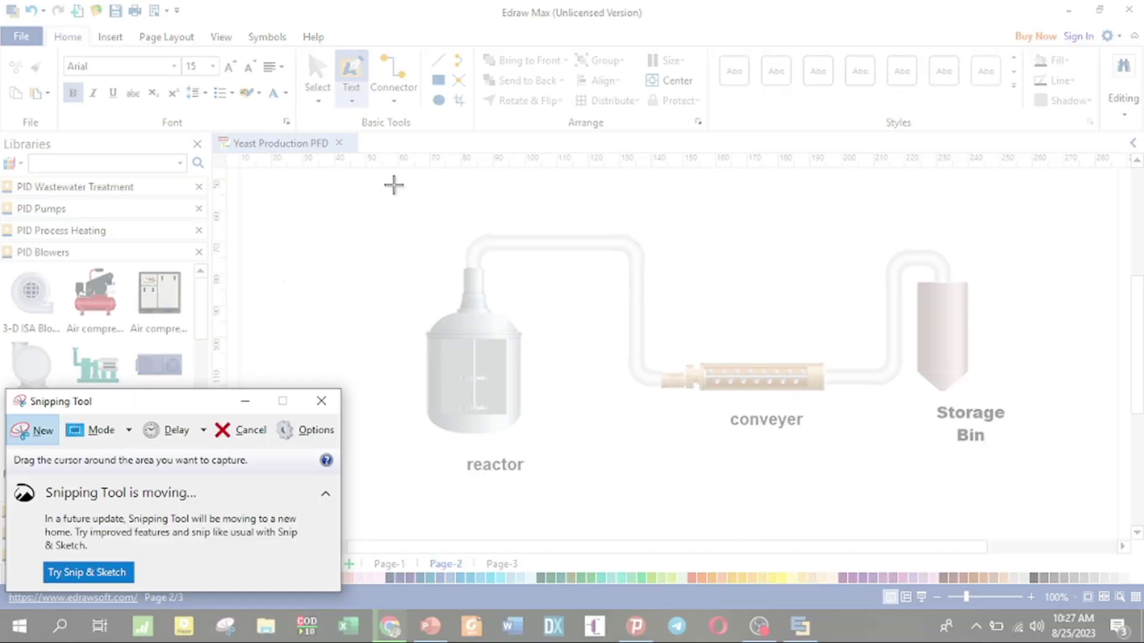
{"action": "left_click_drag", "start_coordinate": [391, 185], "coordinate": [1043, 523]}
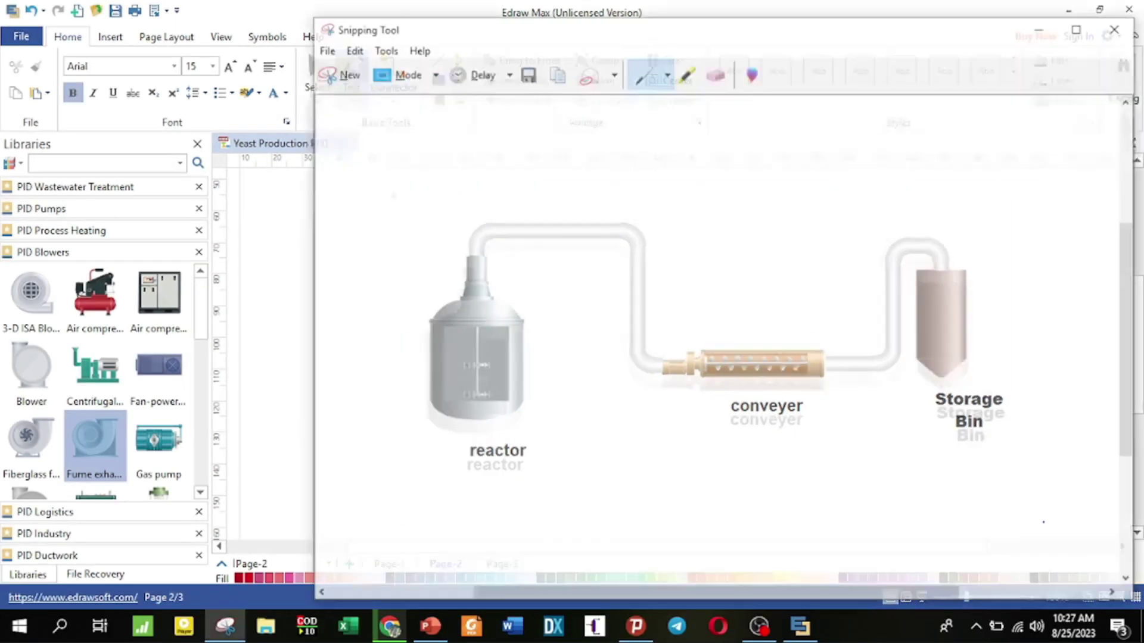
{"action": "left_click", "coordinate": [323, 49]}
{"action": "left_click", "coordinate": [355, 92]}
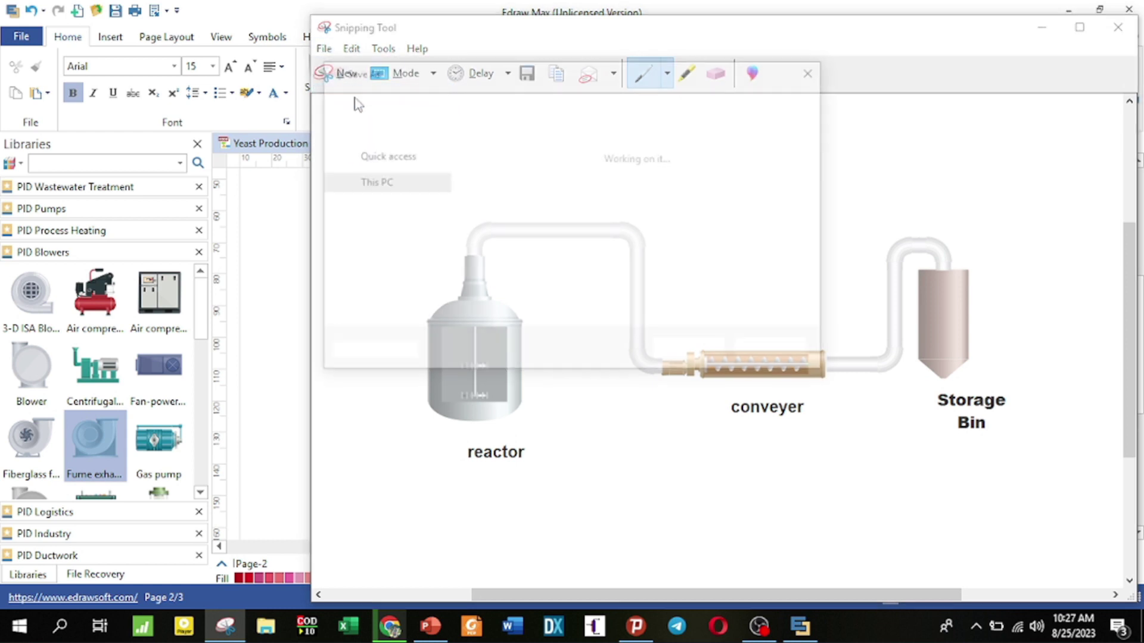
{"action": "left_click", "coordinate": [804, 356]}
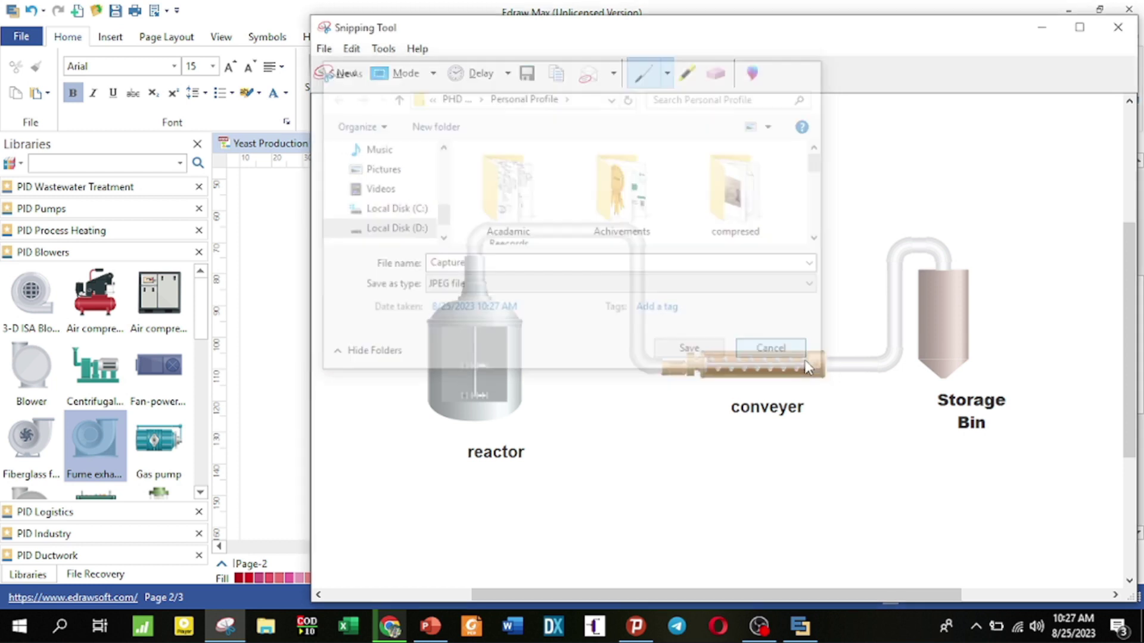
Save the snip as a JPEG file named "Storage bin" in the Personal Profile folder and return to Edraw Max.
{"action": "left_click", "coordinate": [324, 49]}
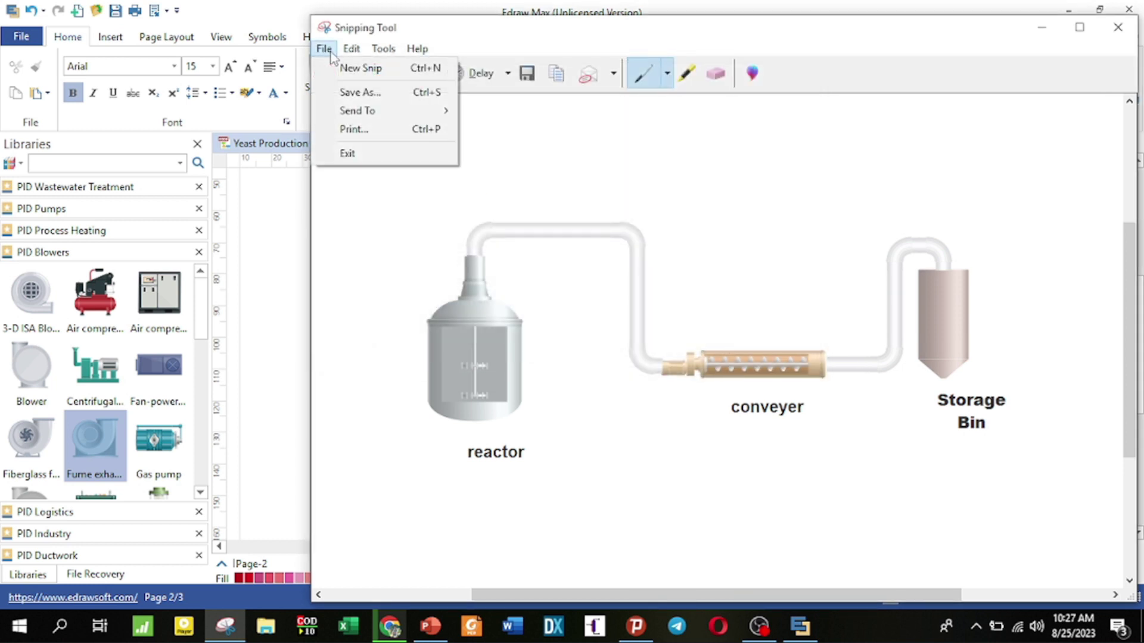
{"action": "left_click", "coordinate": [355, 93]}
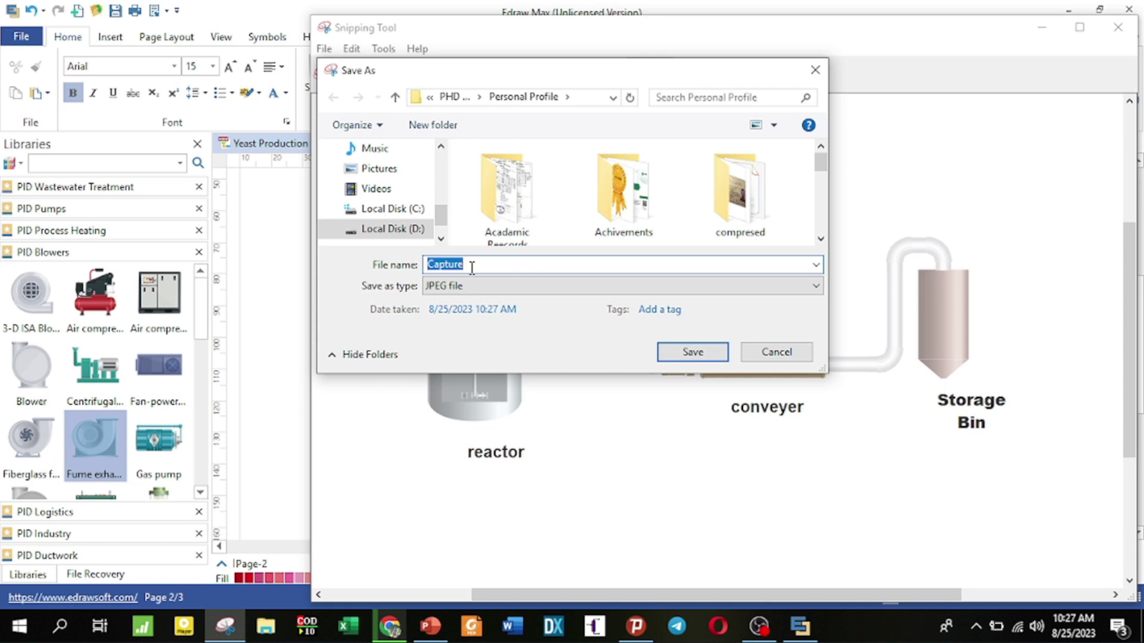
{"action": "type", "text": "Si"}
{"action": "key", "text": "BackSpace"}
{"action": "type", "text": "torage bin"}
{"action": "left_click", "coordinate": [505, 286]}
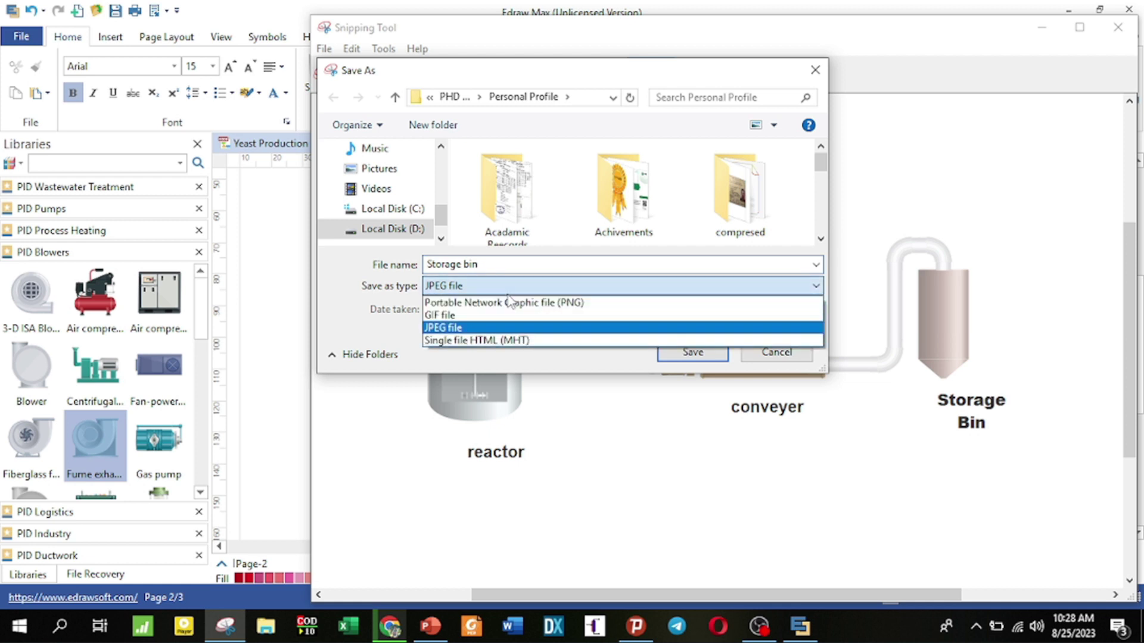
{"action": "left_click", "coordinate": [502, 329]}
{"action": "left_click", "coordinate": [713, 357]}
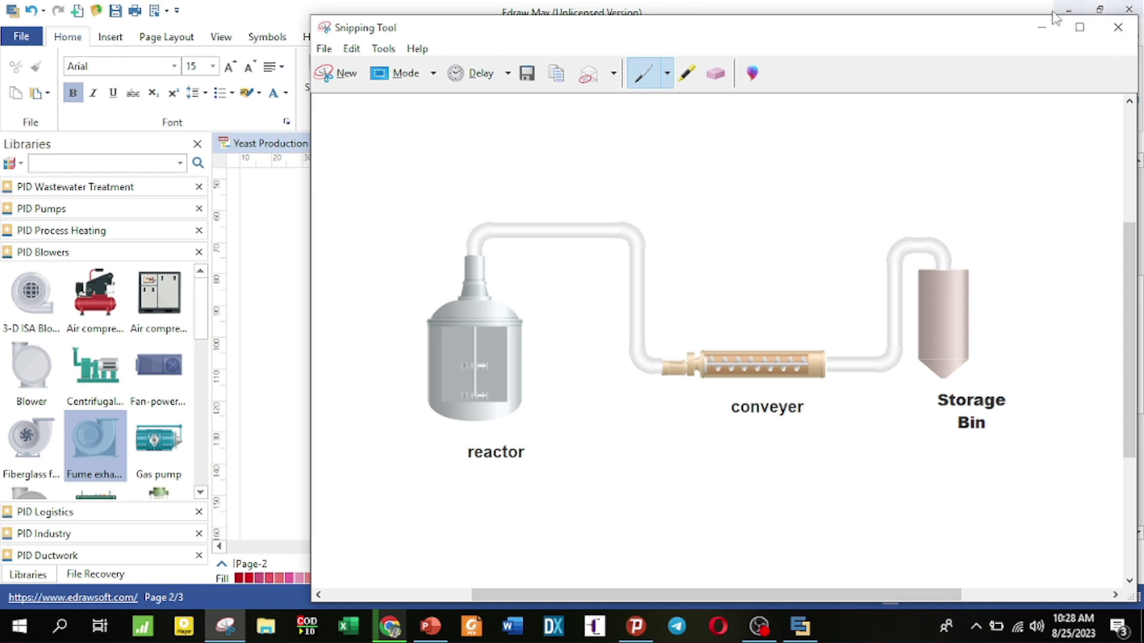
{"action": "left_click", "coordinate": [1043, 27]}
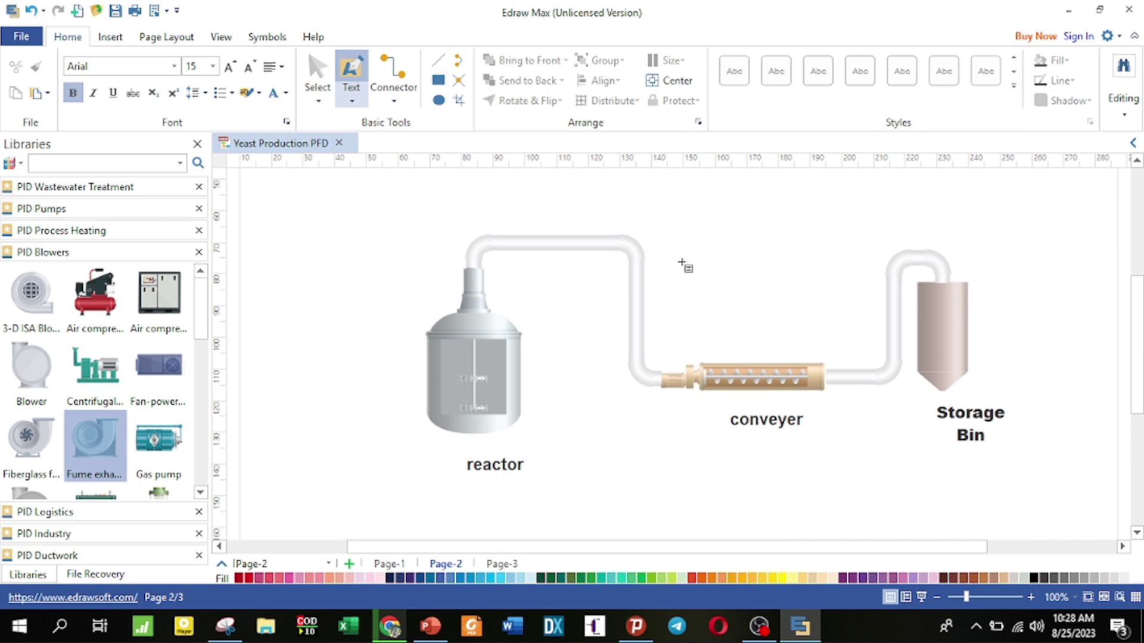